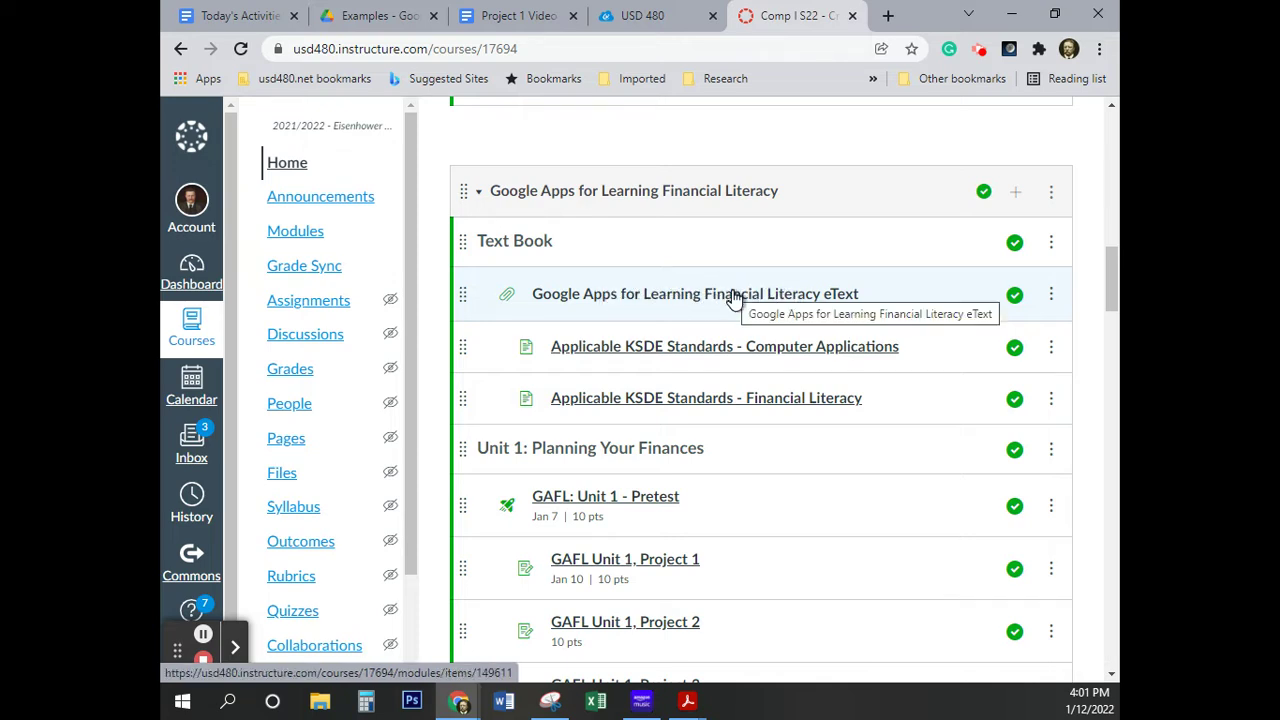
Step: Open the Google Apps for Learning Financial Literacy eText in a new browser tab
{"action": "right_click", "coordinate": [735, 297]}
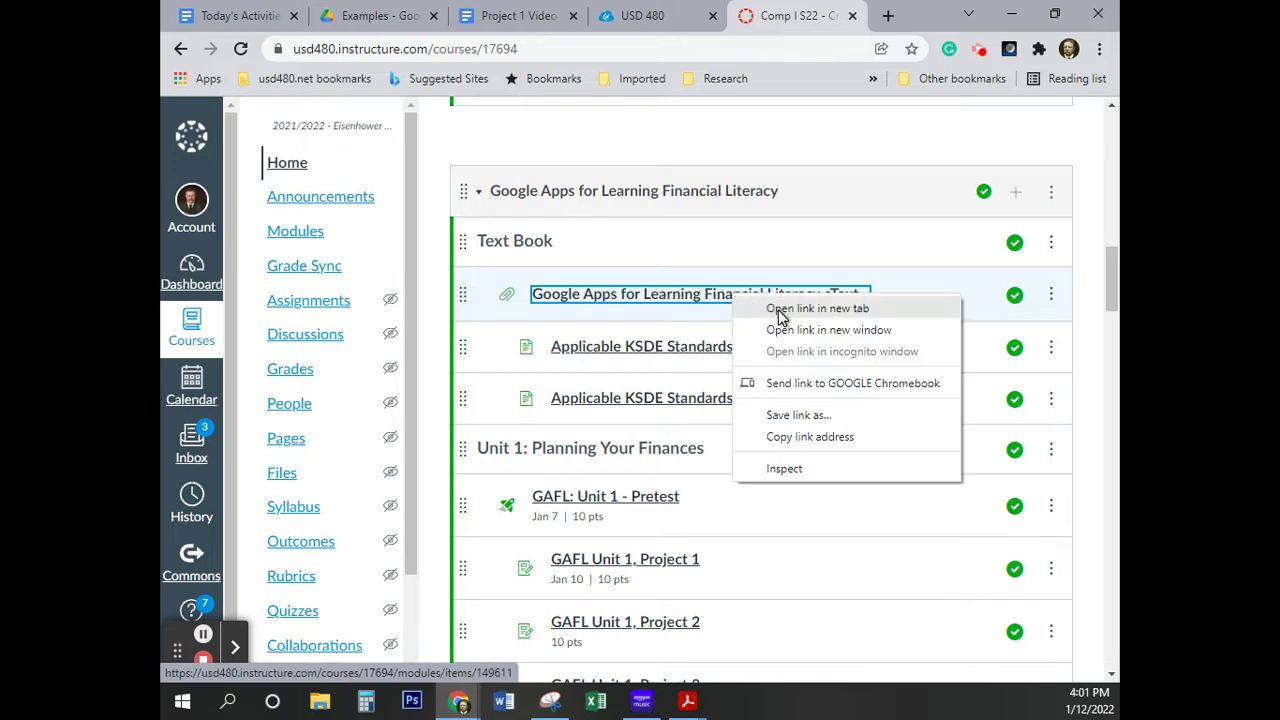
{"action": "left_click", "coordinate": [782, 312]}
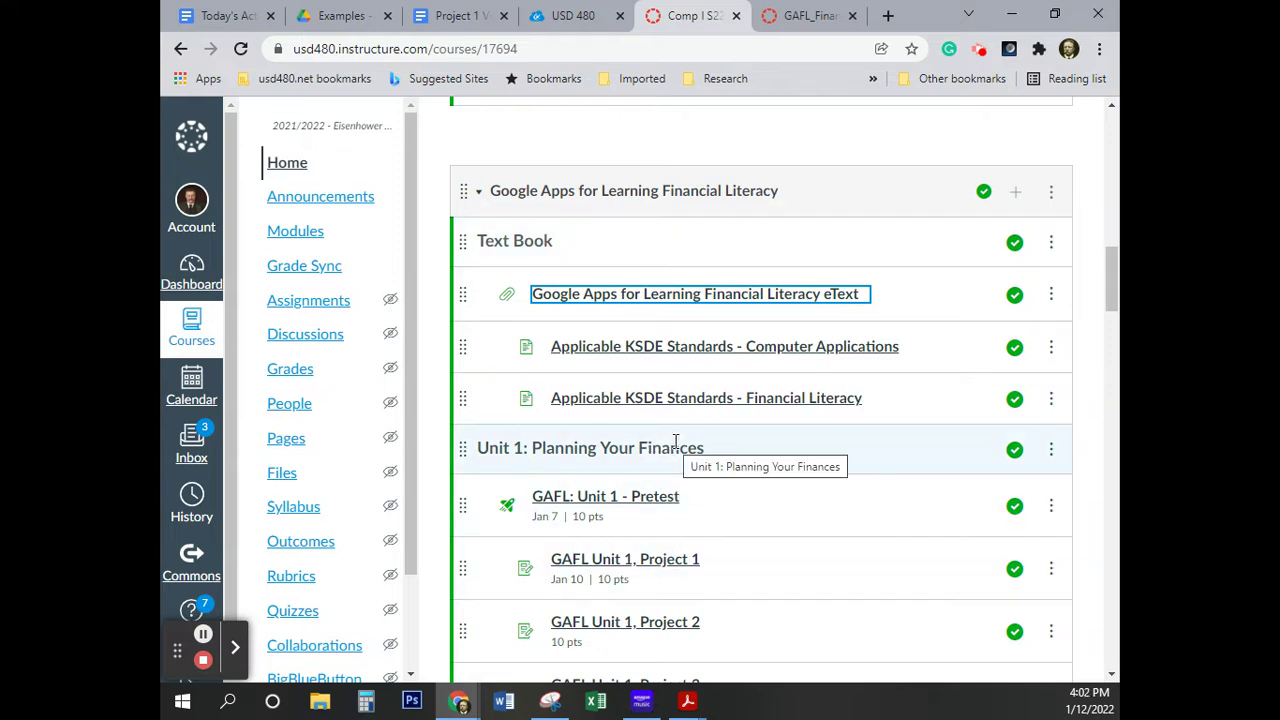
Step: Open the GAFL Unit 1, Project 1 assignment, view its Unit 1, Project 1: Financial Literacy document separately, and close that document
{"action": "left_click", "coordinate": [648, 566]}
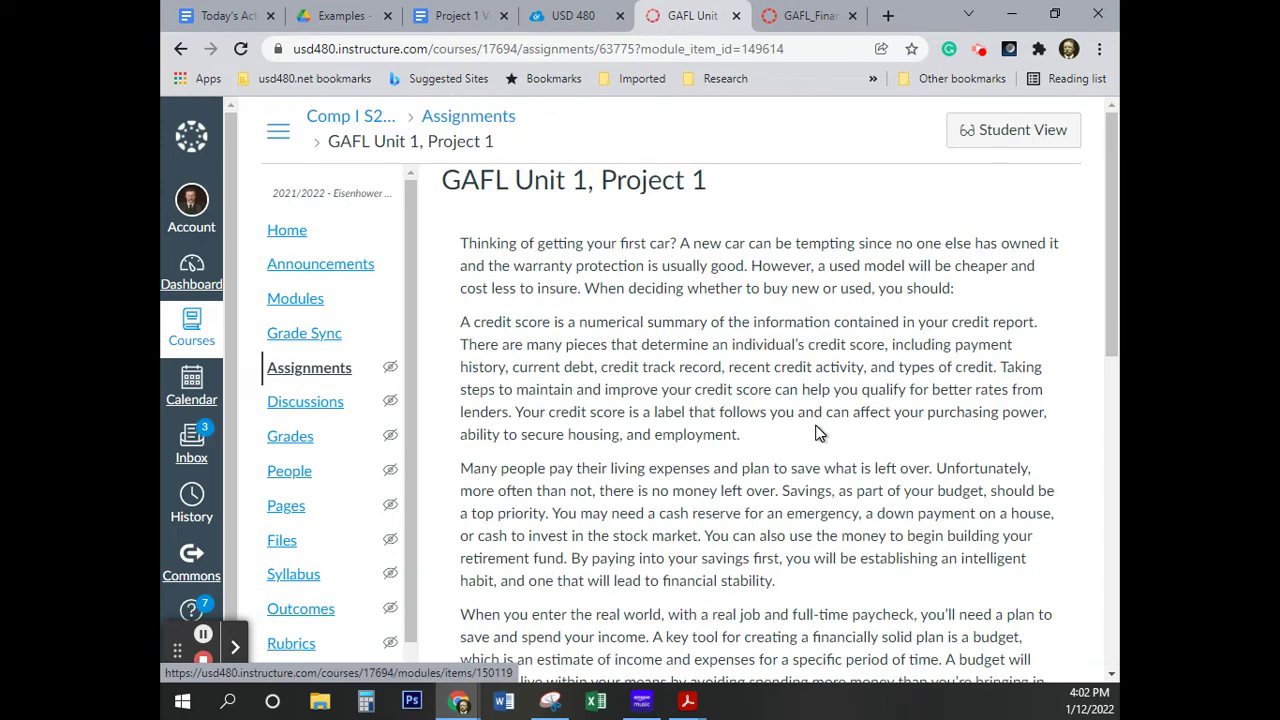
{"action": "scroll", "coordinate": [796, 382], "scroll_direction": "down", "scroll_amount": 5}
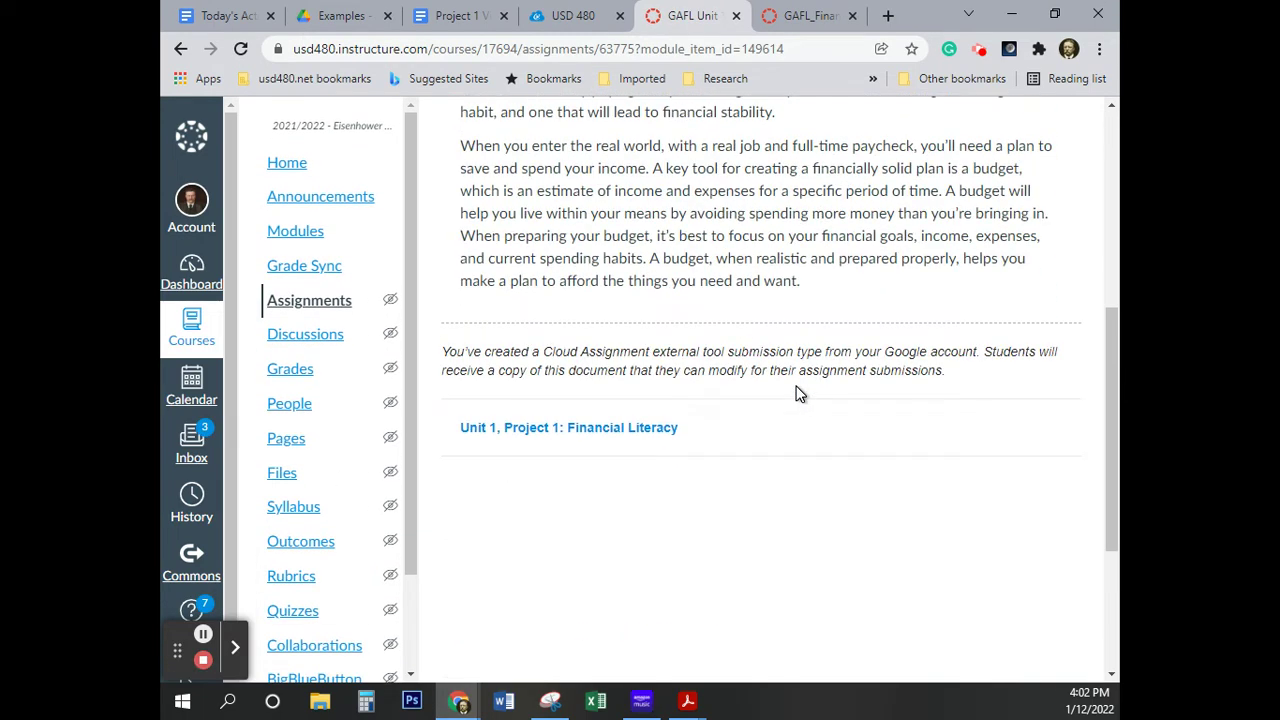
{"action": "scroll", "coordinate": [800, 393], "scroll_direction": "down", "scroll_amount": 1}
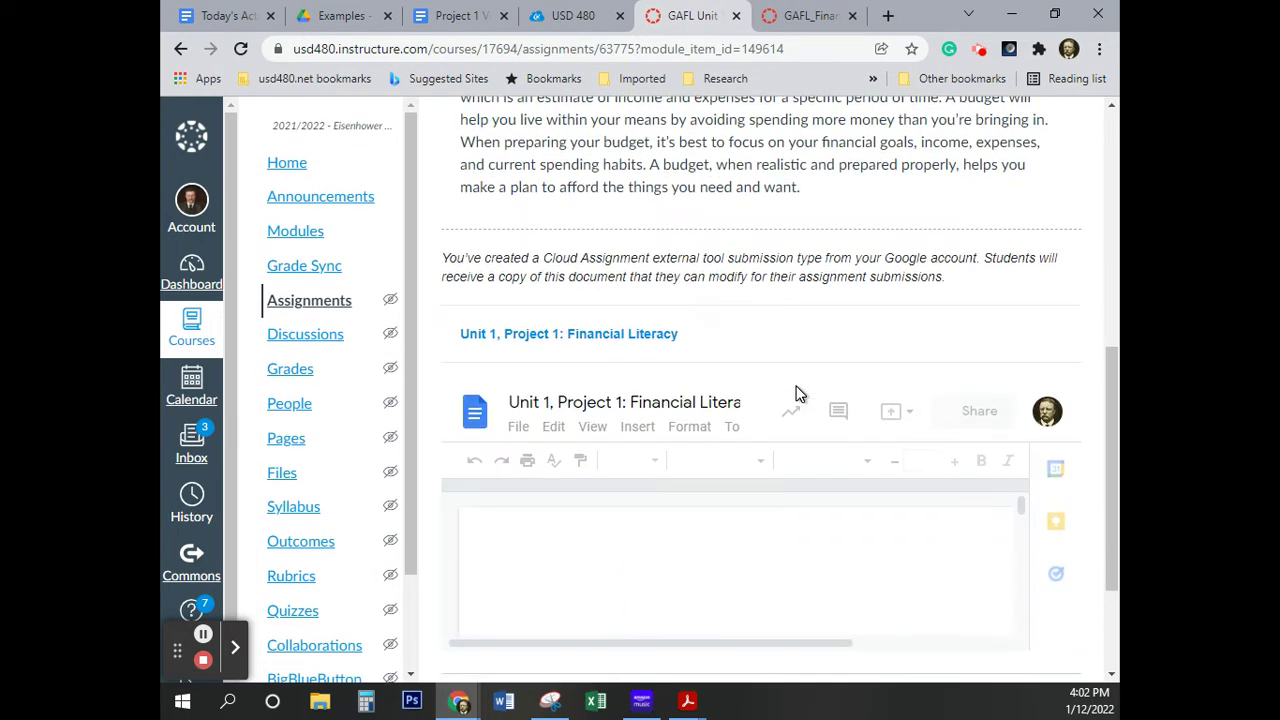
{"action": "left_click", "coordinate": [646, 336]}
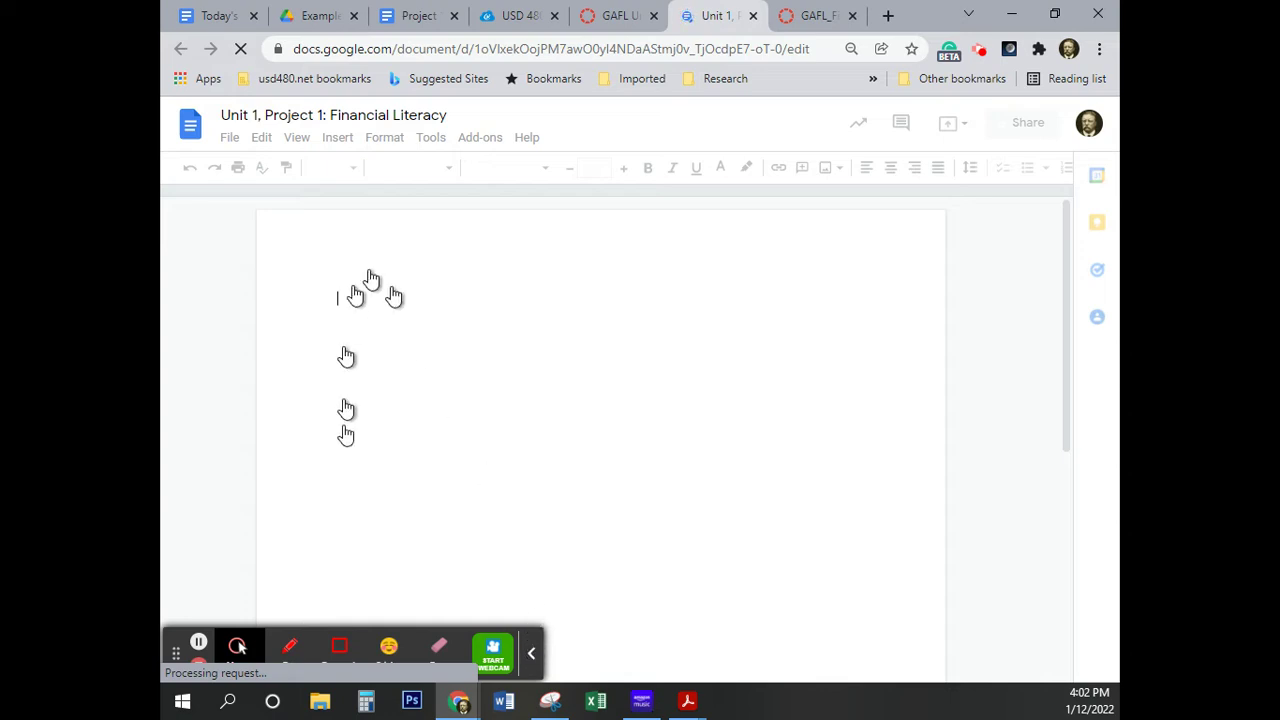
{"action": "key", "text": "ctrl+w"}
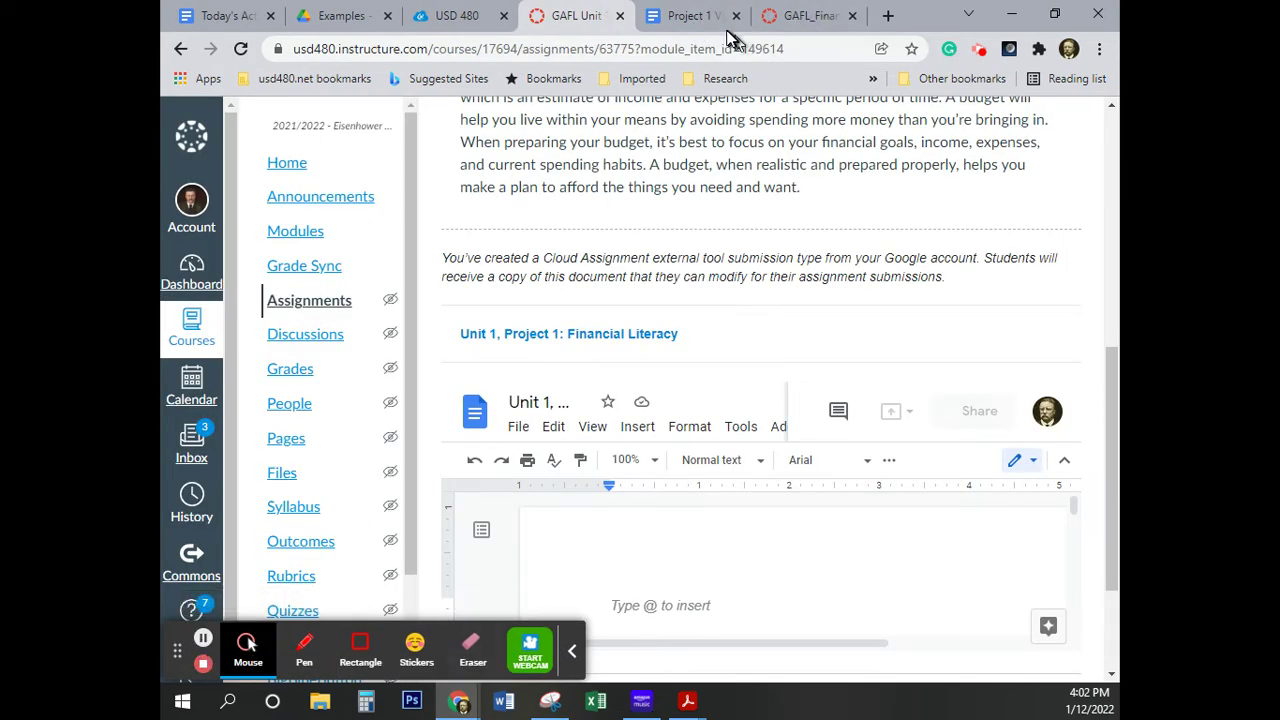
Step: Switch to the GAFL_Financial_Literacy_eText.pdf file and go to page 15
{"action": "left_click", "coordinate": [812, 17]}
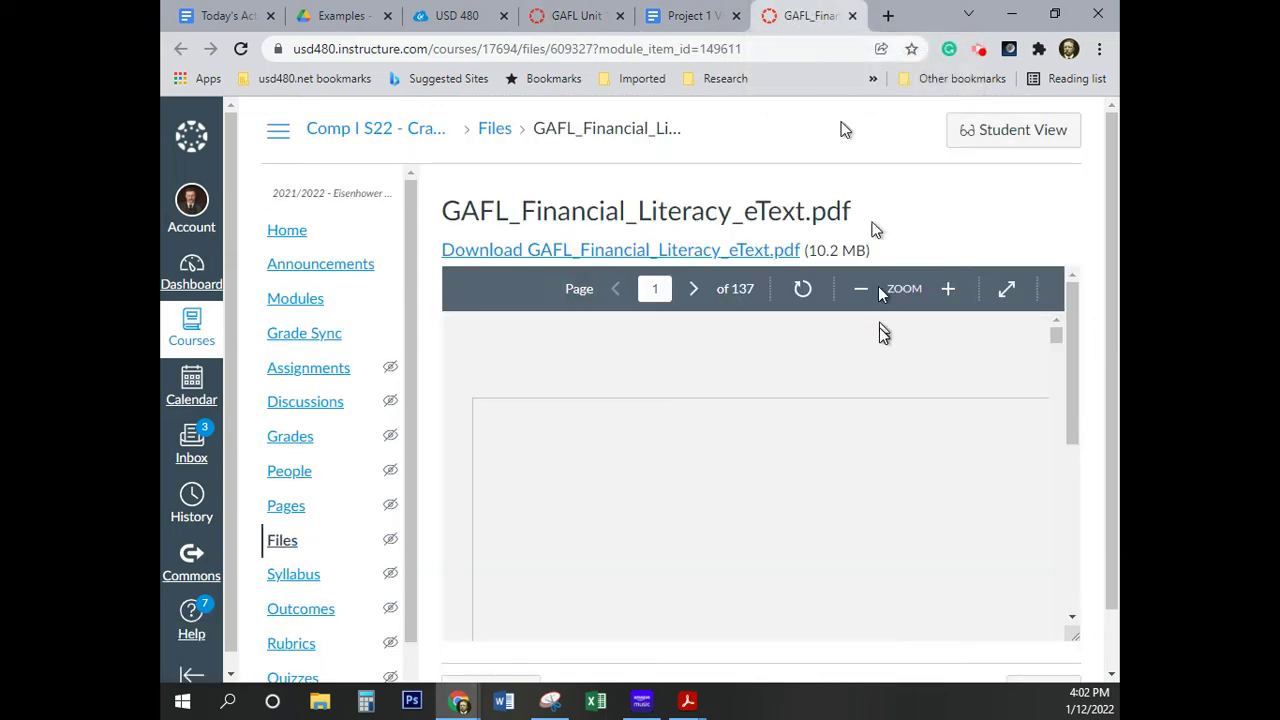
{"action": "left_click", "coordinate": [657, 290]}
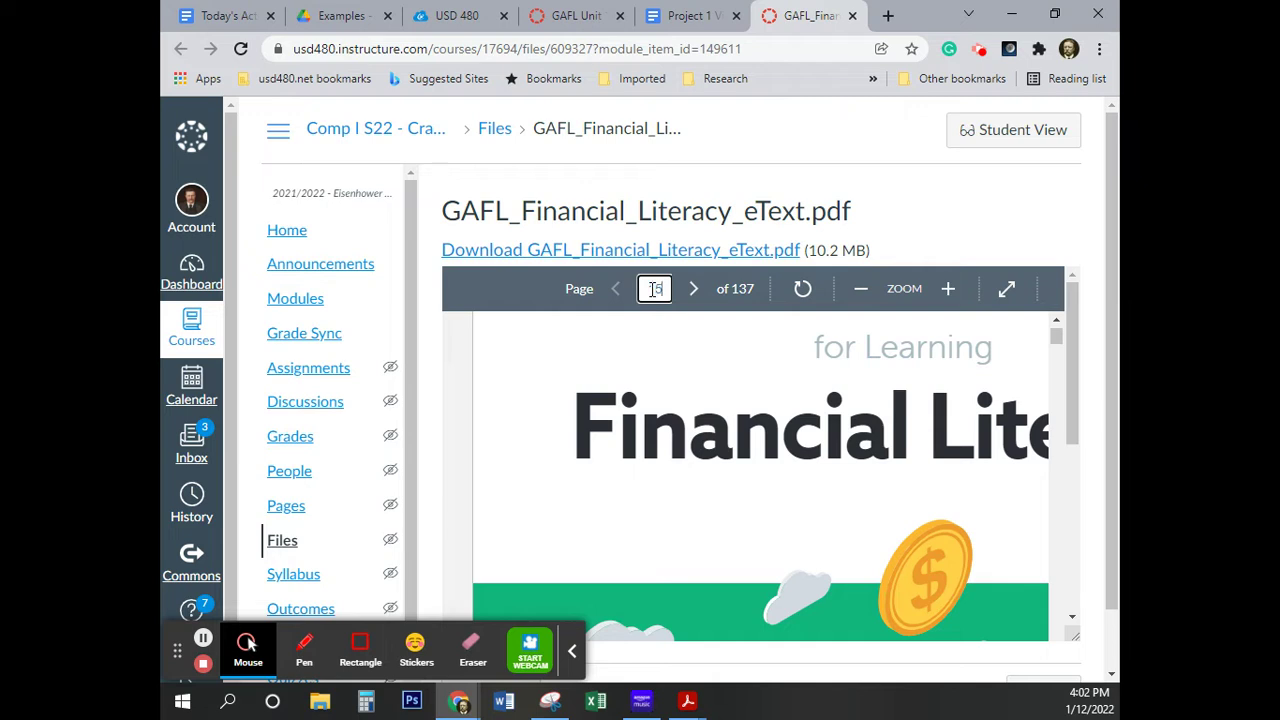
{"action": "key", "text": "Return"}
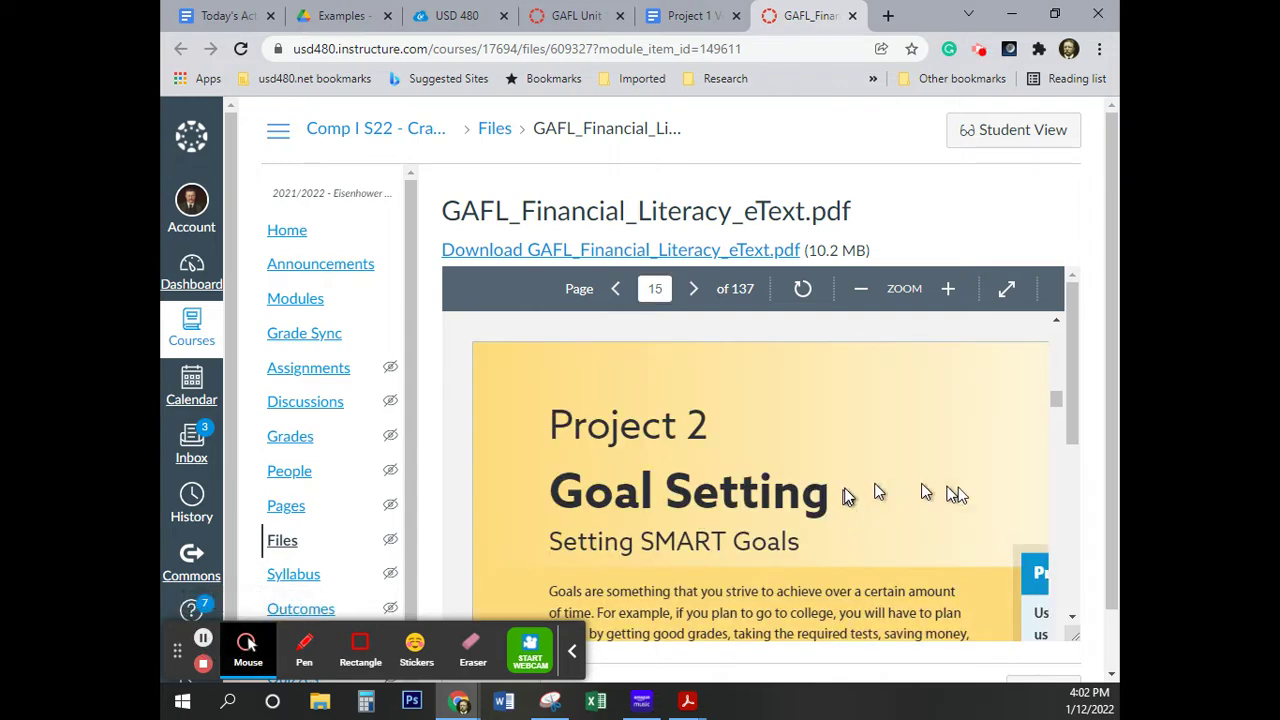
Step: Look back through pages 11 to 14 of the eText for the Project 1 scenario, instructions and Figure 1
{"action": "scroll", "coordinate": [920, 470], "scroll_direction": "up", "scroll_amount": 8}
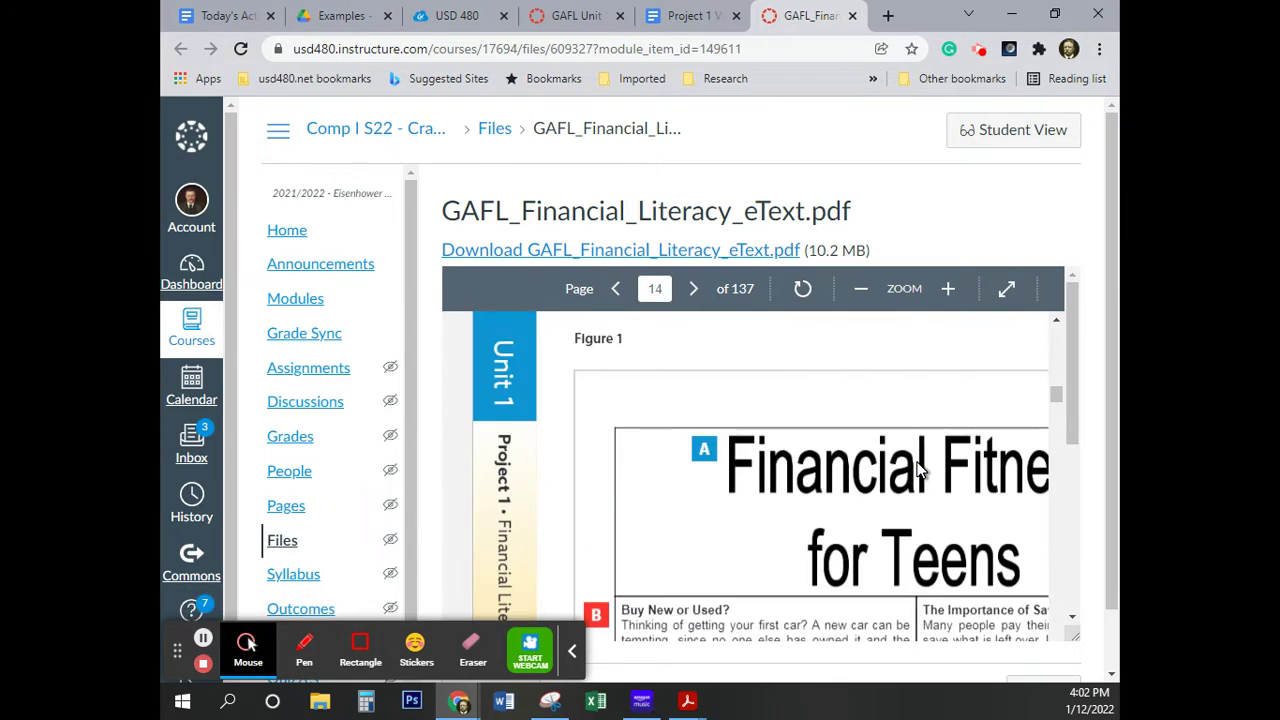
{"action": "scroll", "coordinate": [920, 470], "scroll_direction": "up", "scroll_amount": 10}
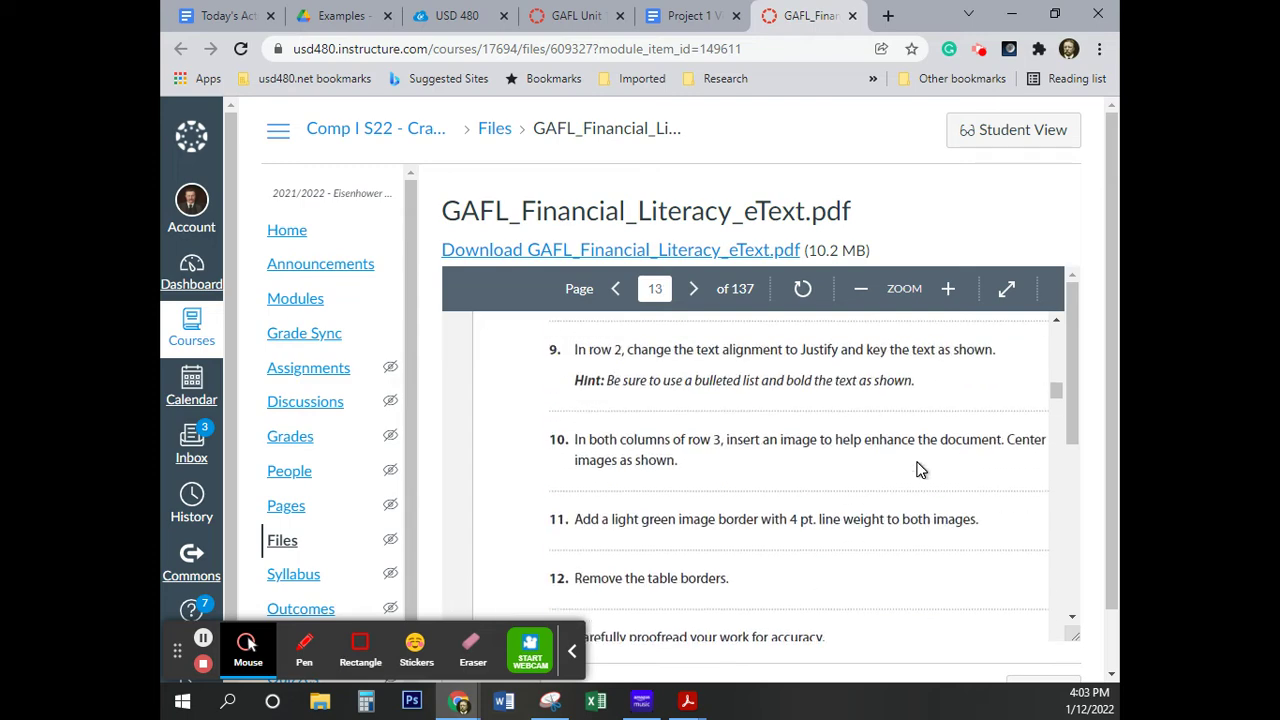
{"action": "scroll", "coordinate": [920, 470], "scroll_direction": "down", "scroll_amount": 3}
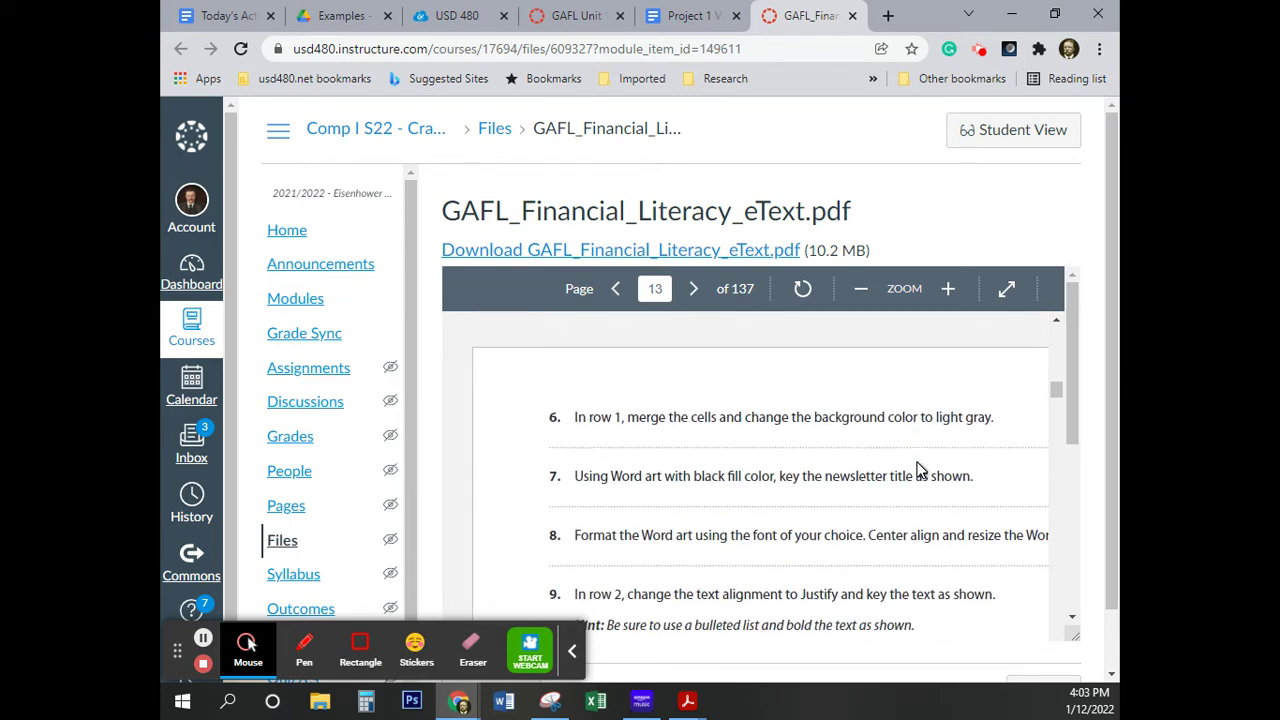
{"action": "scroll", "coordinate": [920, 470], "scroll_direction": "up", "scroll_amount": 5}
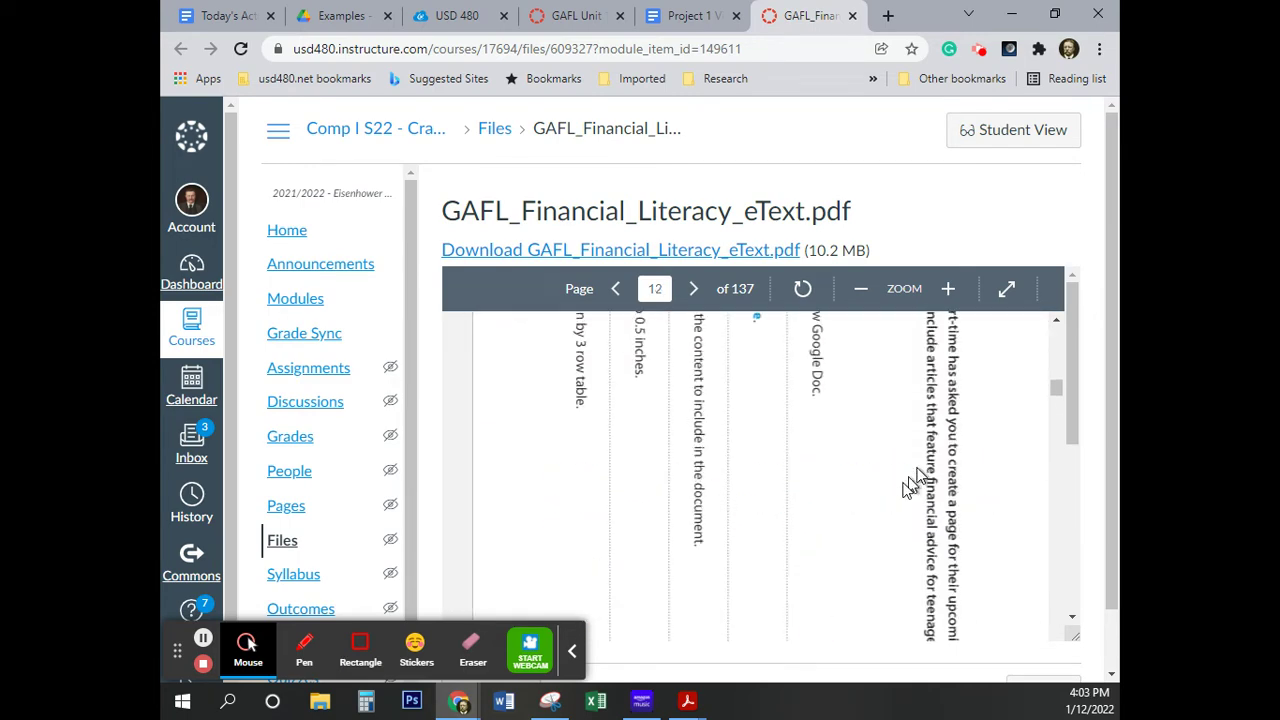
{"action": "scroll", "coordinate": [886, 490], "scroll_direction": "down", "scroll_amount": 2}
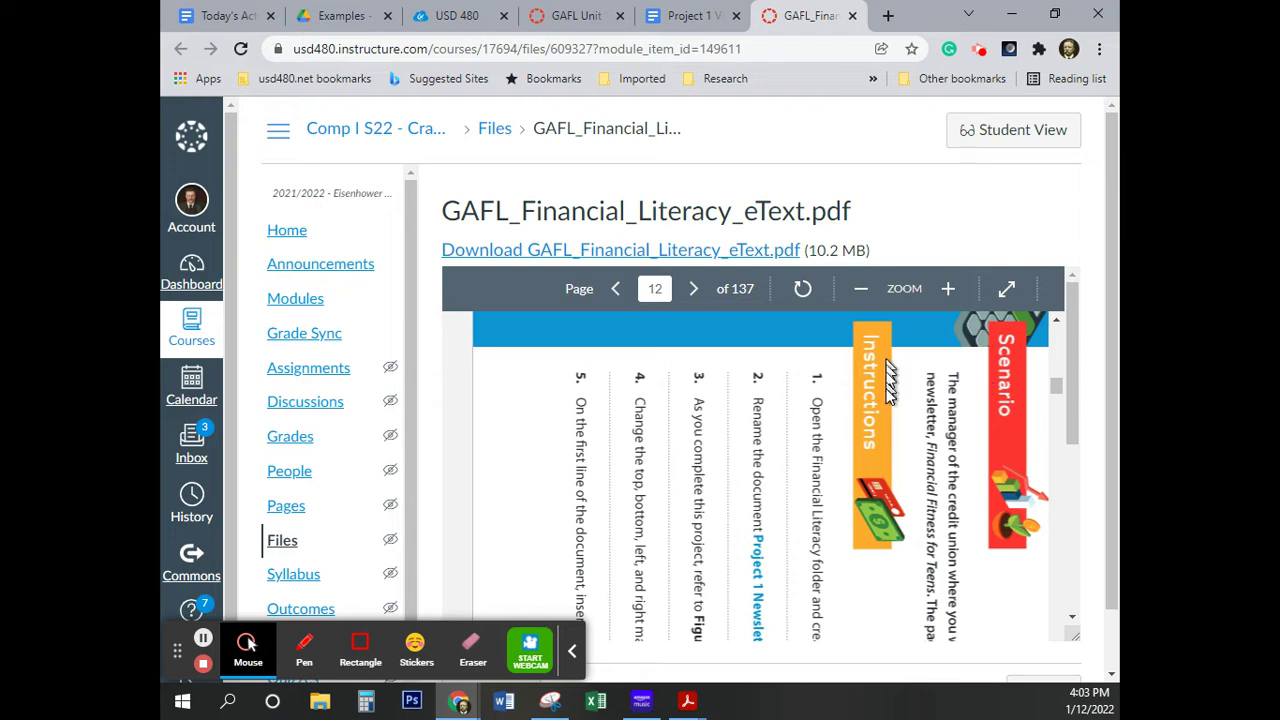
{"action": "scroll", "coordinate": [866, 428], "scroll_direction": "up", "scroll_amount": 10}
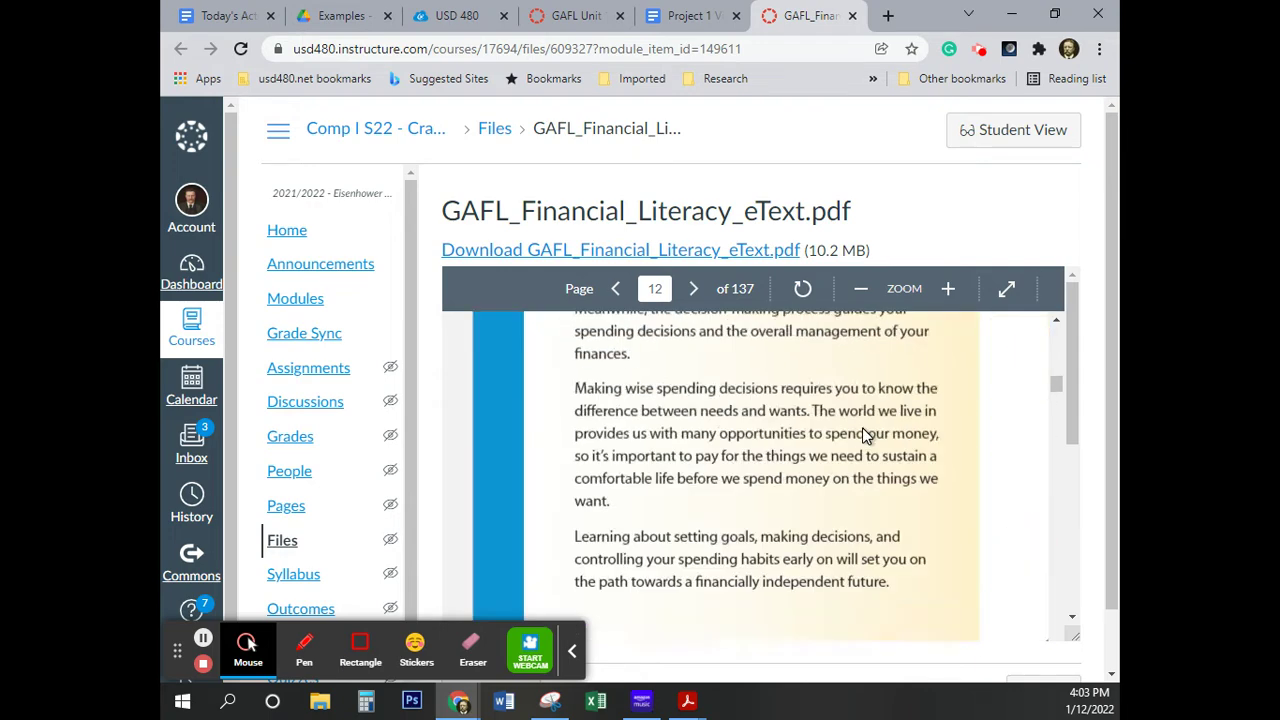
{"action": "scroll", "coordinate": [866, 428], "scroll_direction": "up", "scroll_amount": 3}
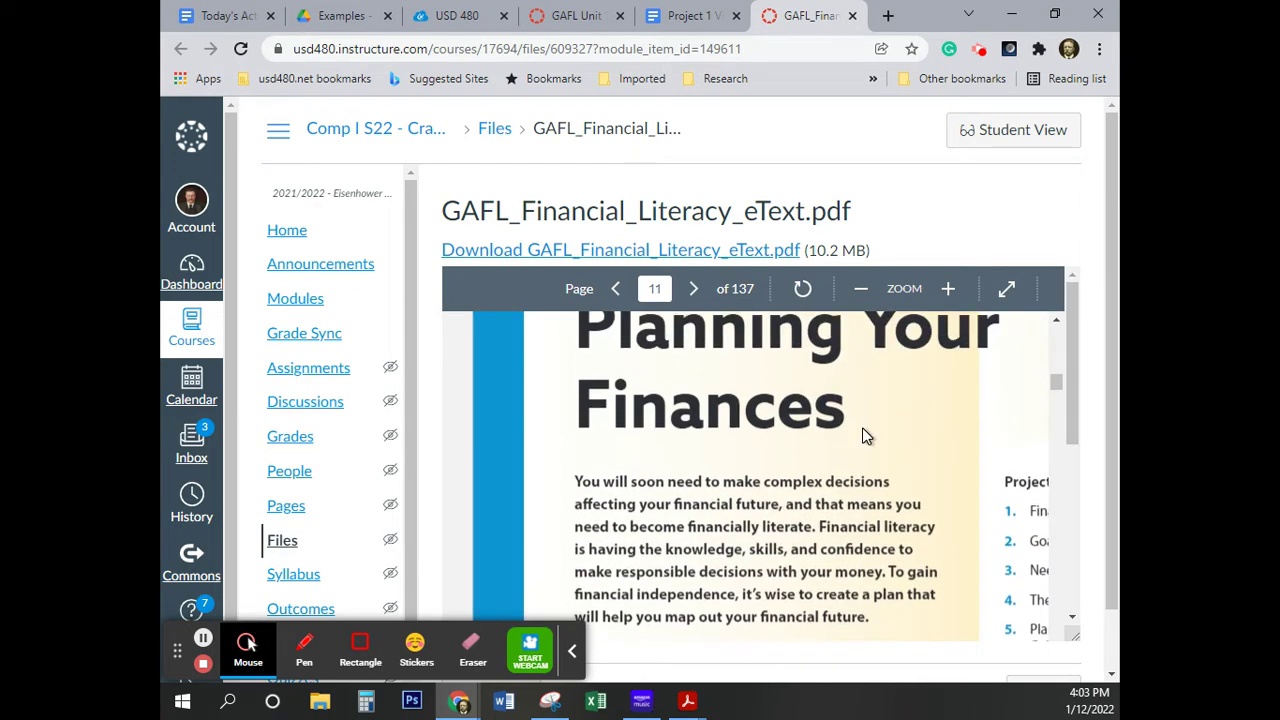
{"action": "scroll", "coordinate": [866, 428], "scroll_direction": "down", "scroll_amount": 5}
{"action": "scroll", "coordinate": [866, 428], "scroll_direction": "down", "scroll_amount": 2}
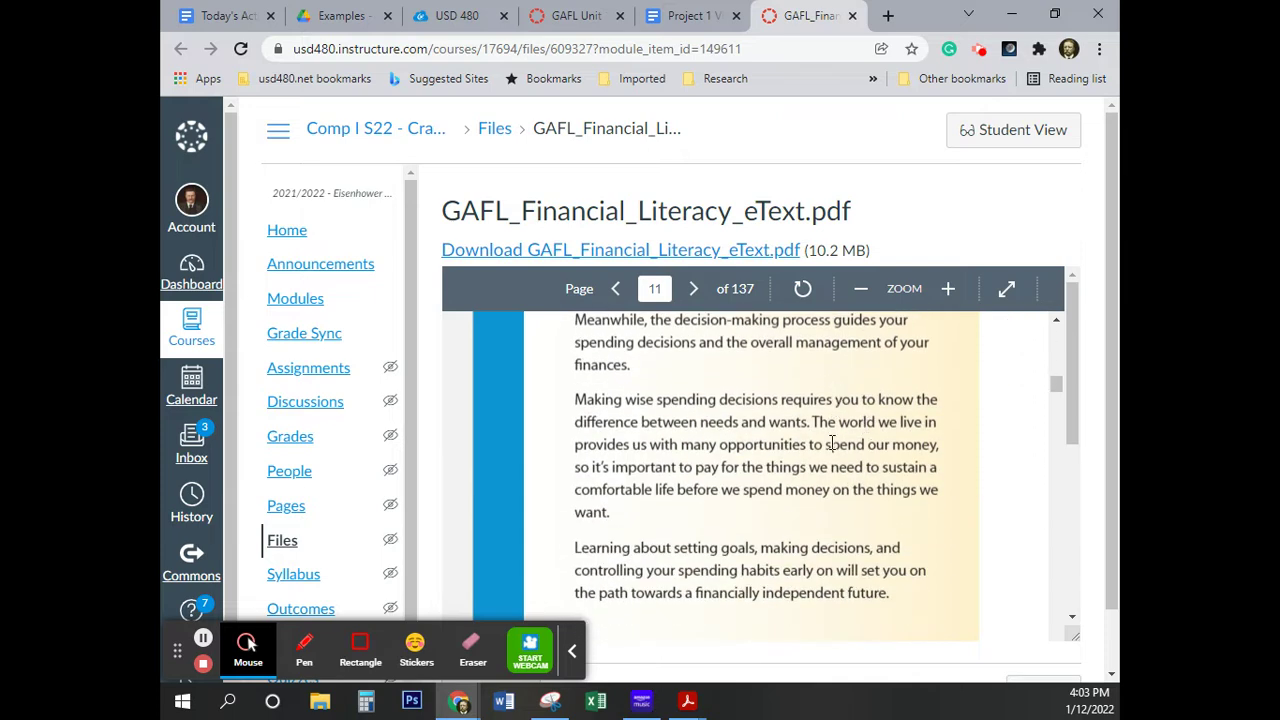
{"action": "scroll", "coordinate": [835, 445], "scroll_direction": "down", "scroll_amount": 1}
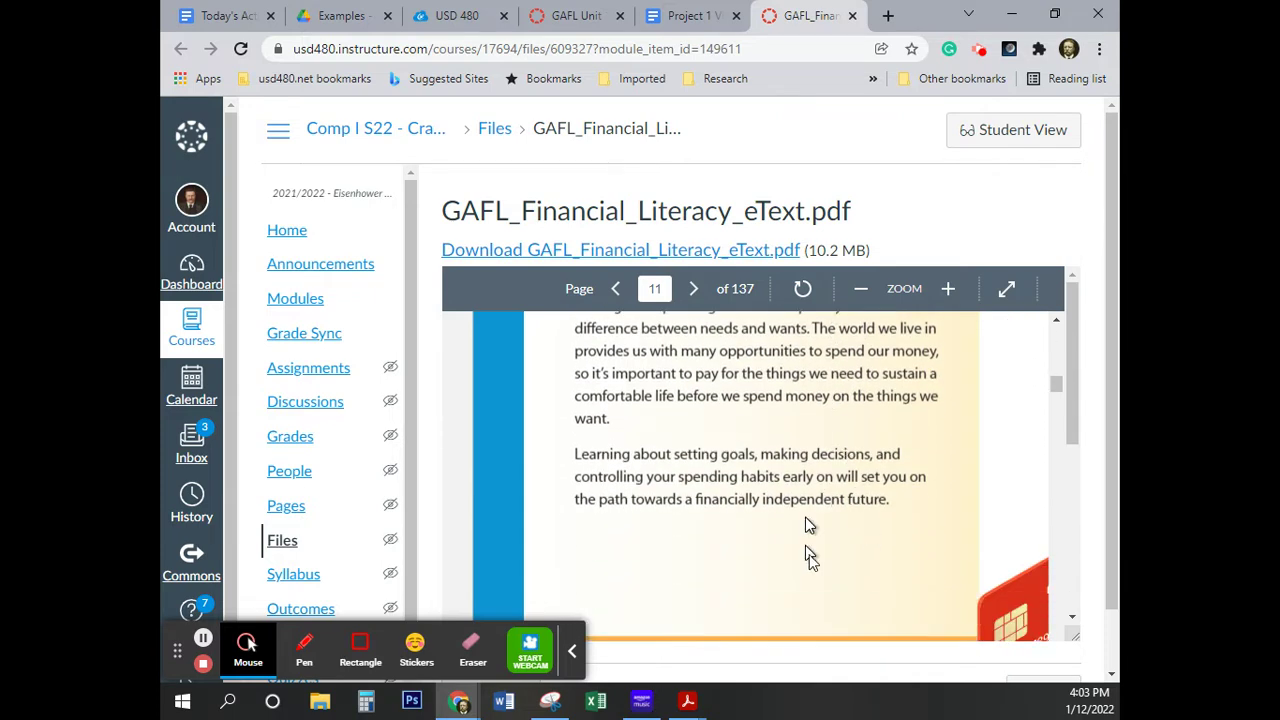
{"action": "left_click_drag", "start_coordinate": [1072, 391], "coordinate": [1075, 615]}
{"action": "scroll", "coordinate": [740, 466], "scroll_direction": "up", "scroll_amount": 5}
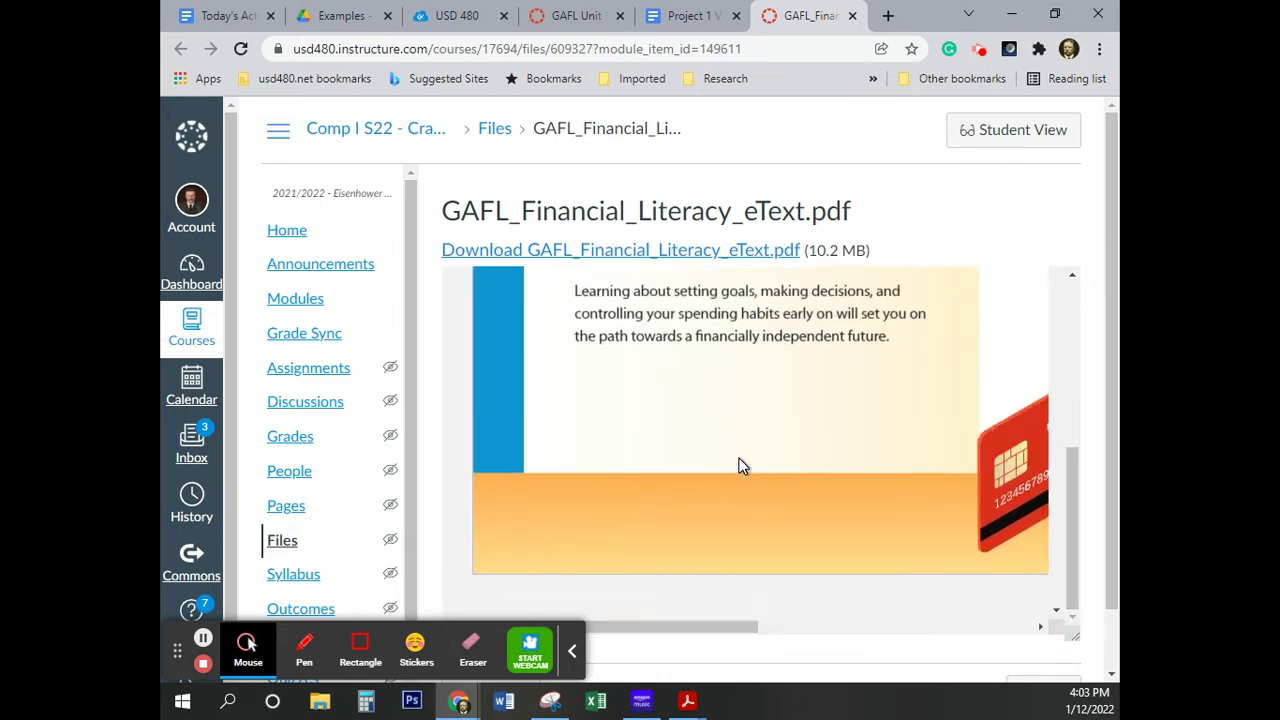
{"action": "scroll", "coordinate": [740, 466], "scroll_direction": "up", "scroll_amount": 5}
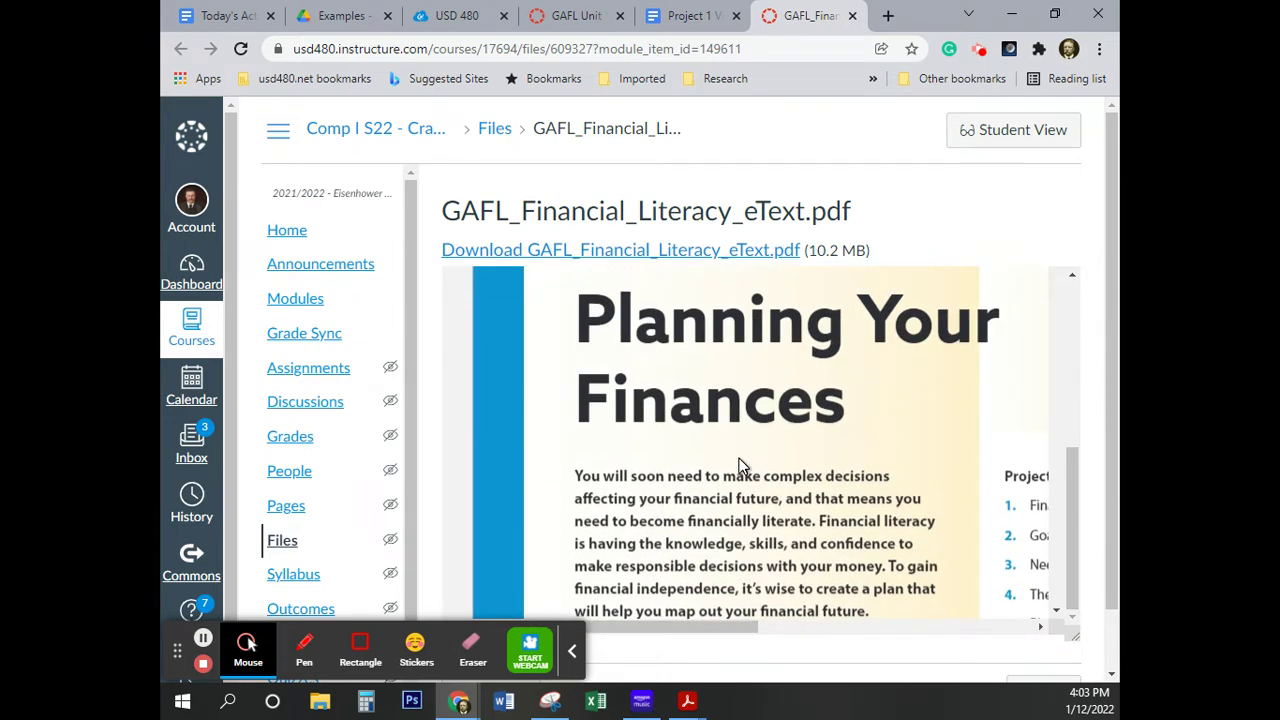
{"action": "scroll", "coordinate": [740, 466], "scroll_direction": "up", "scroll_amount": 2}
{"action": "scroll", "coordinate": [740, 466], "scroll_direction": "down", "scroll_amount": 12}
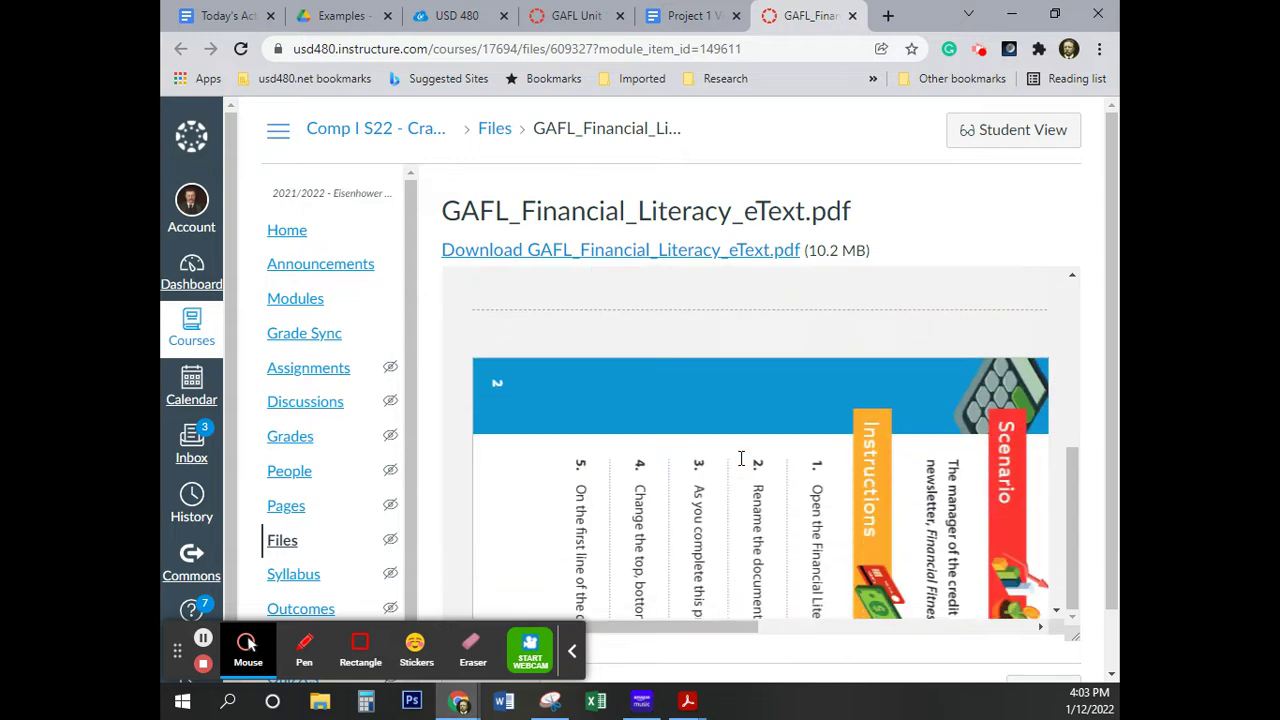
Step: Rotate the sideways Project 1 instructions page of the eText upright
{"action": "scroll", "coordinate": [740, 466], "scroll_direction": "up", "scroll_amount": 3}
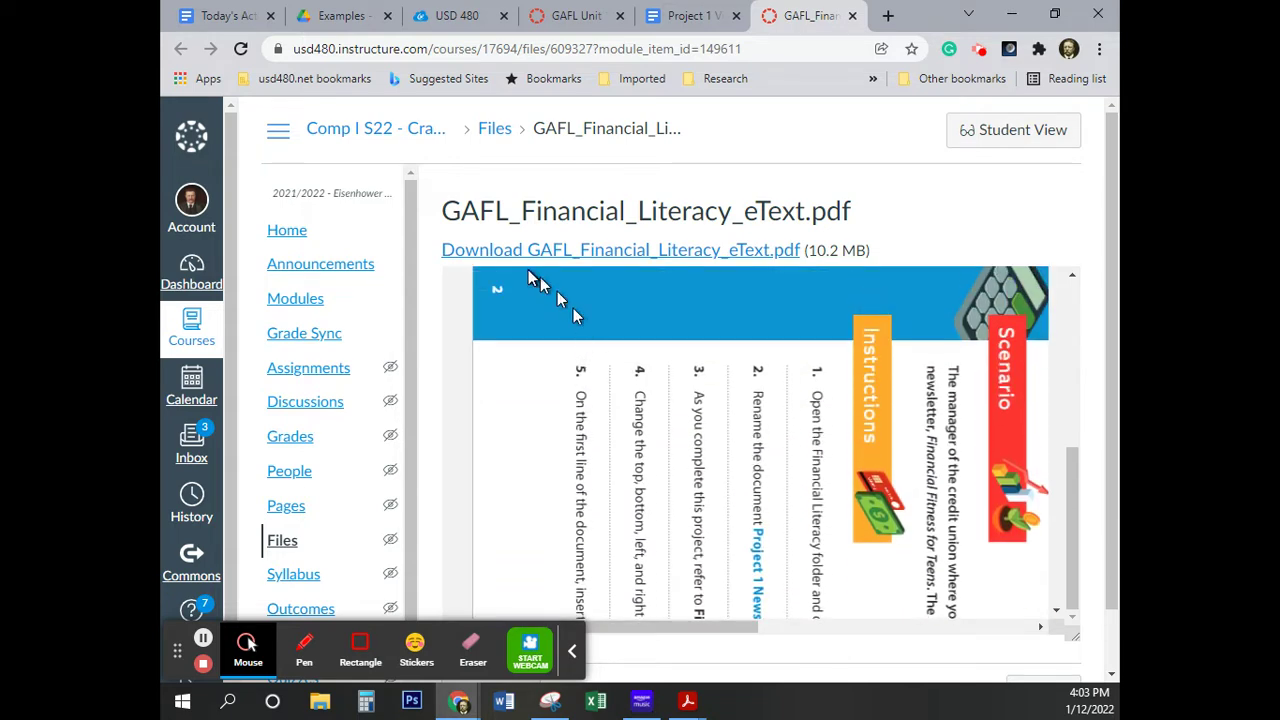
{"action": "left_click_drag", "start_coordinate": [1072, 560], "coordinate": [1043, 328]}
{"action": "left_click", "coordinate": [801, 289]}
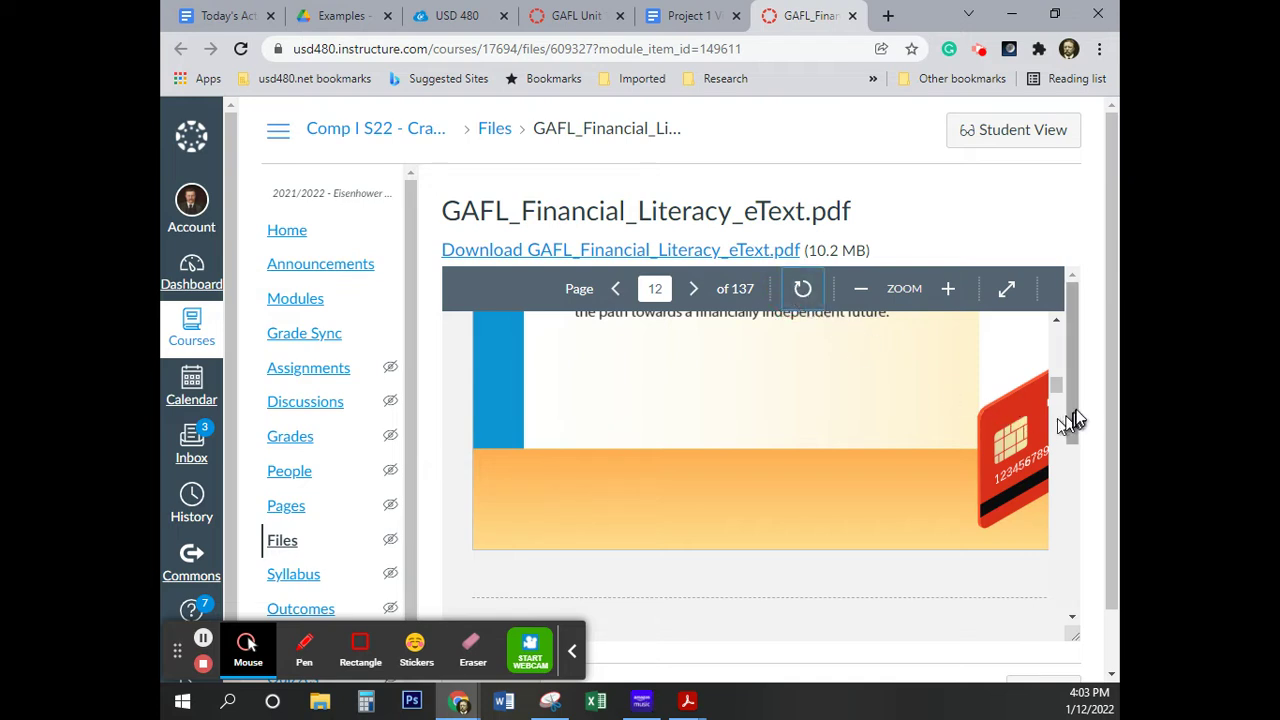
Step: Read the Project 1 scenario and instructions 1 to 5 on page 12 of the eText
{"action": "left_click_drag", "start_coordinate": [1072, 411], "coordinate": [1067, 588]}
{"action": "scroll", "coordinate": [897, 494], "scroll_direction": "down", "scroll_amount": 2}
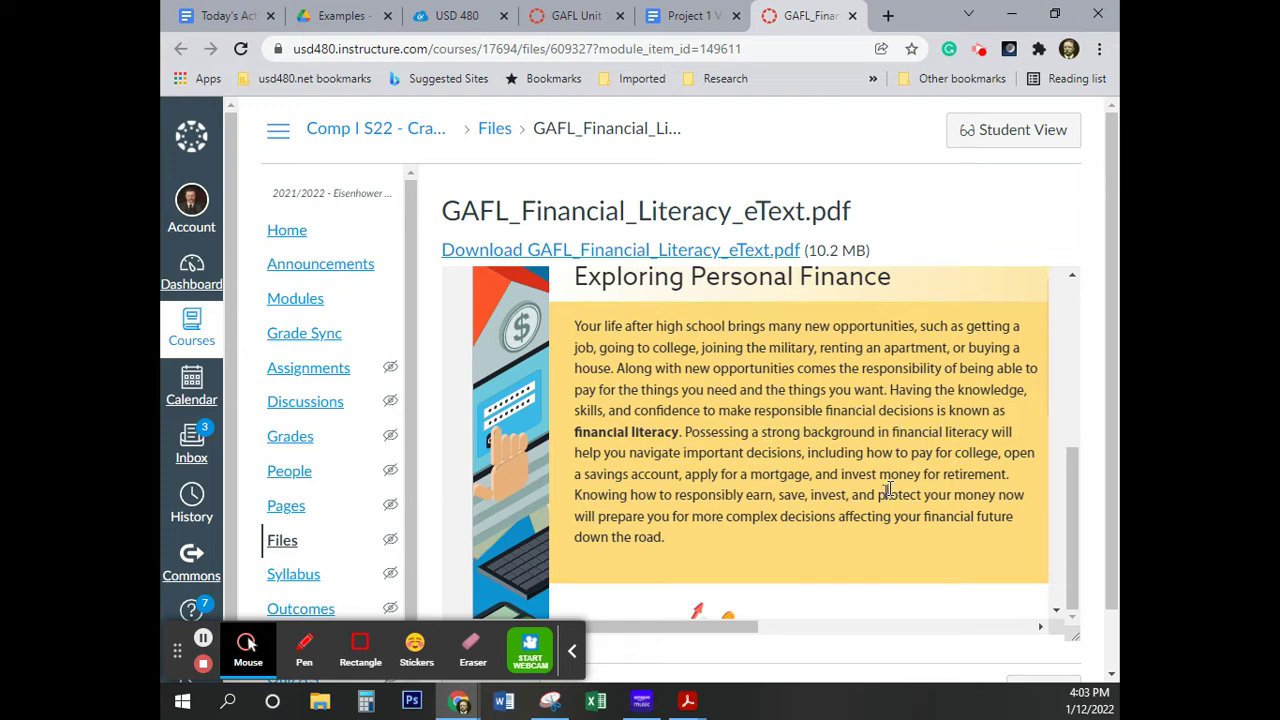
{"action": "scroll", "coordinate": [966, 494], "scroll_direction": "down", "scroll_amount": 3}
{"action": "scroll", "coordinate": [966, 494], "scroll_direction": "down", "scroll_amount": 2}
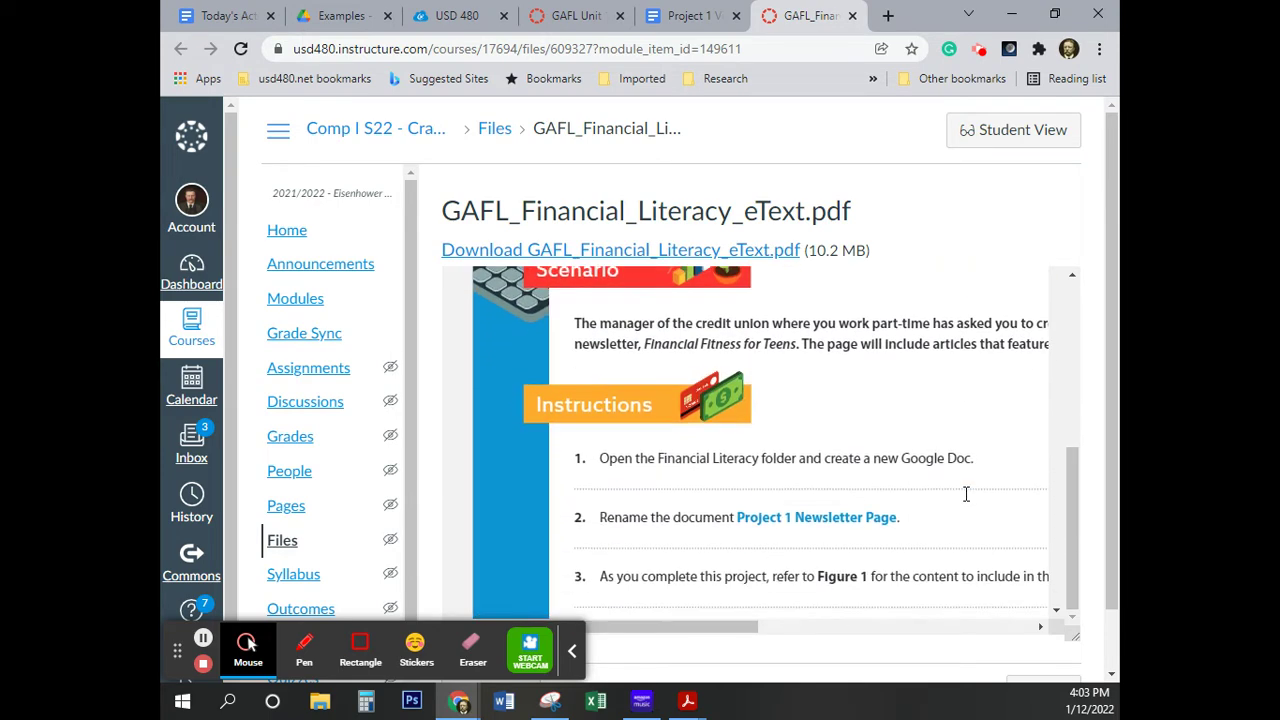
{"action": "left_click_drag", "start_coordinate": [731, 628], "coordinate": [788, 646]}
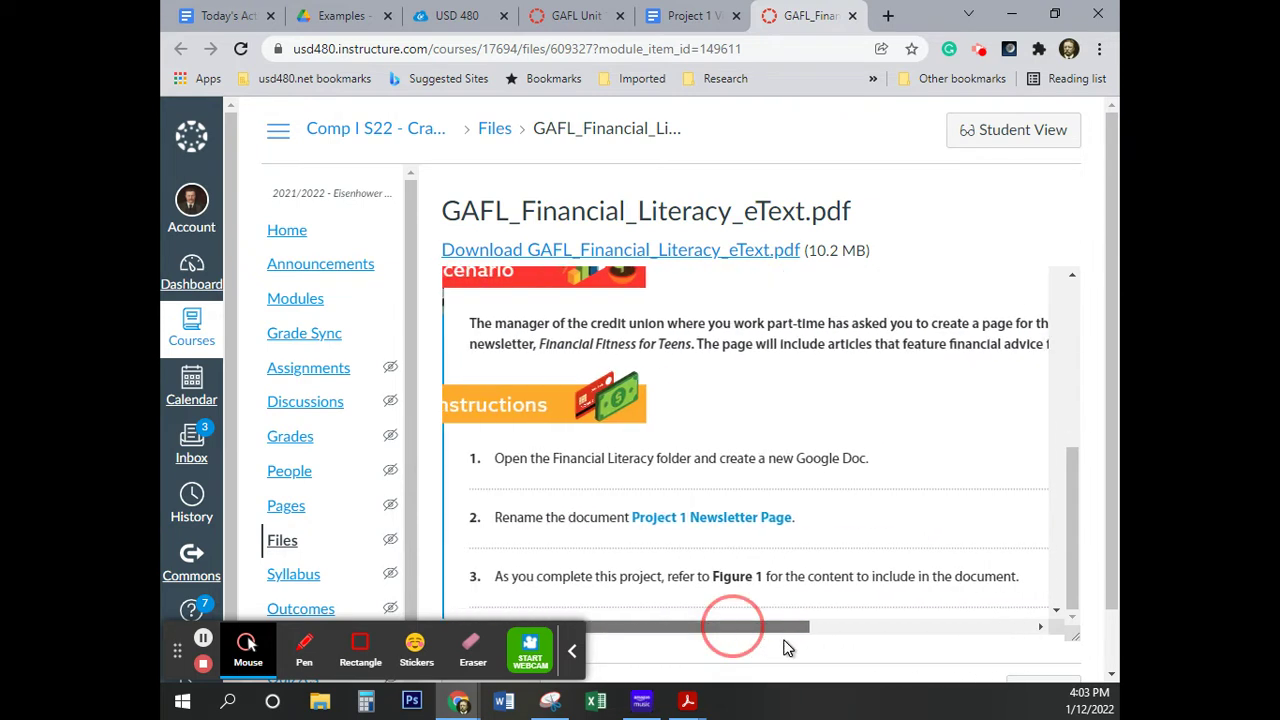
{"action": "scroll", "coordinate": [829, 477], "scroll_direction": "down", "scroll_amount": 1}
{"action": "scroll", "coordinate": [829, 473], "scroll_direction": "down", "scroll_amount": 2}
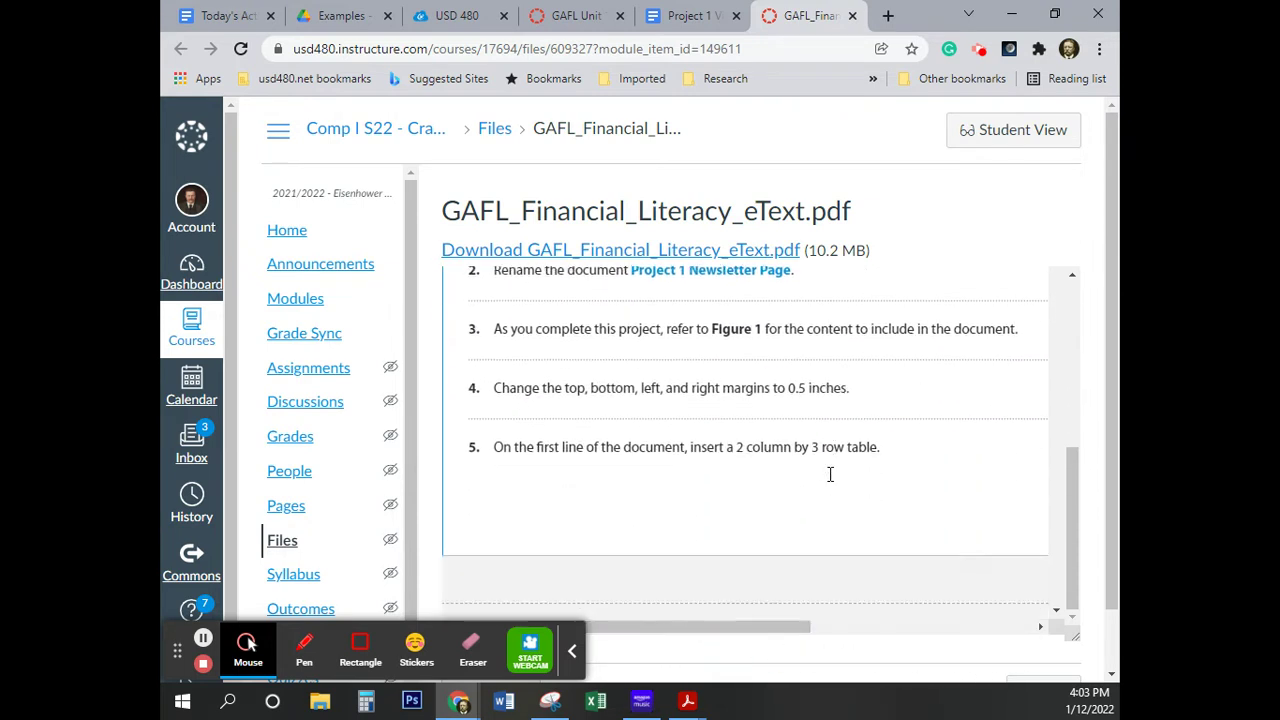
{"action": "scroll", "coordinate": [692, 355], "scroll_direction": "up", "scroll_amount": 1}
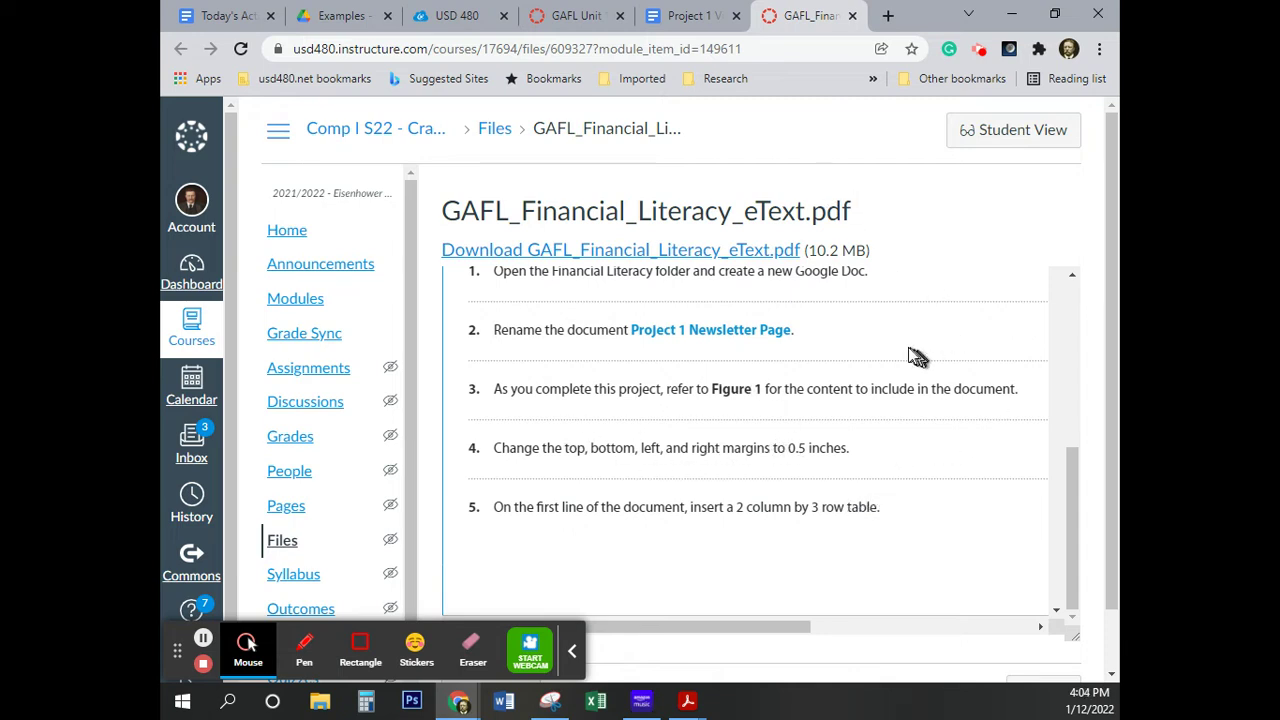
Step: Switch to the Project 1 Video Example document and set its top, bottom, left and right page margins to 0.5 inches
{"action": "left_click", "coordinate": [688, 18]}
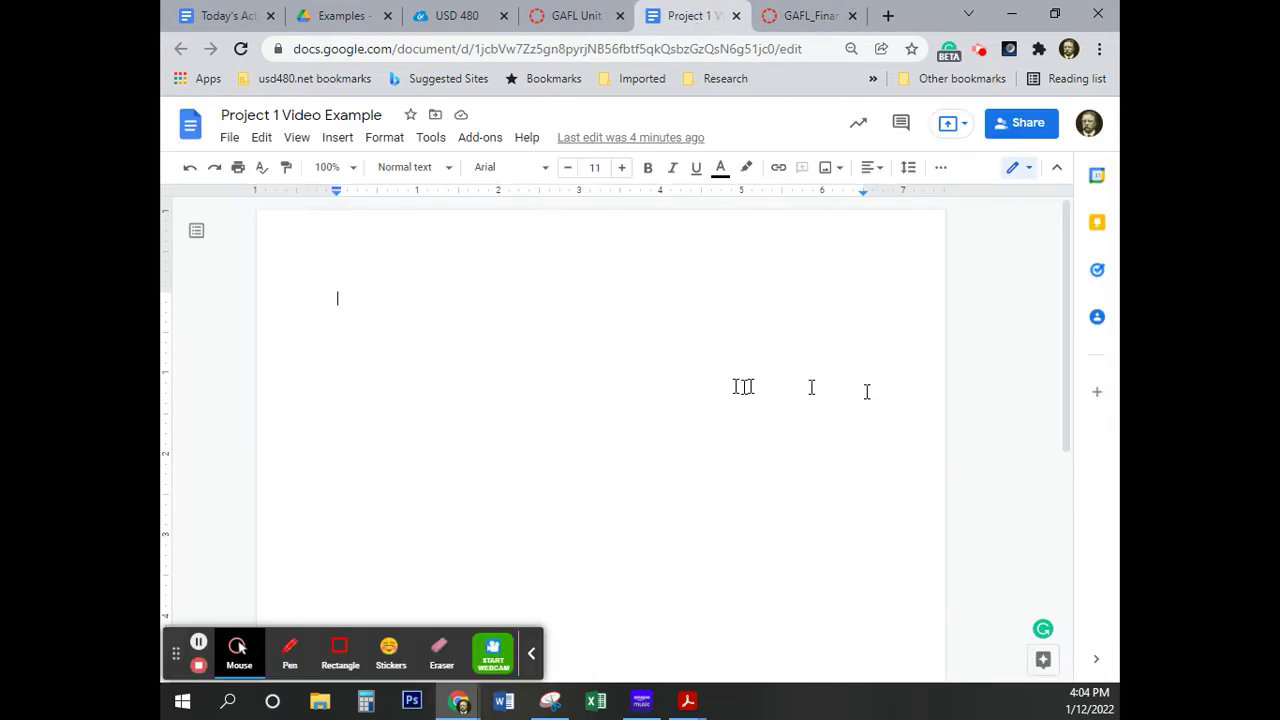
{"action": "left_click", "coordinate": [531, 653]}
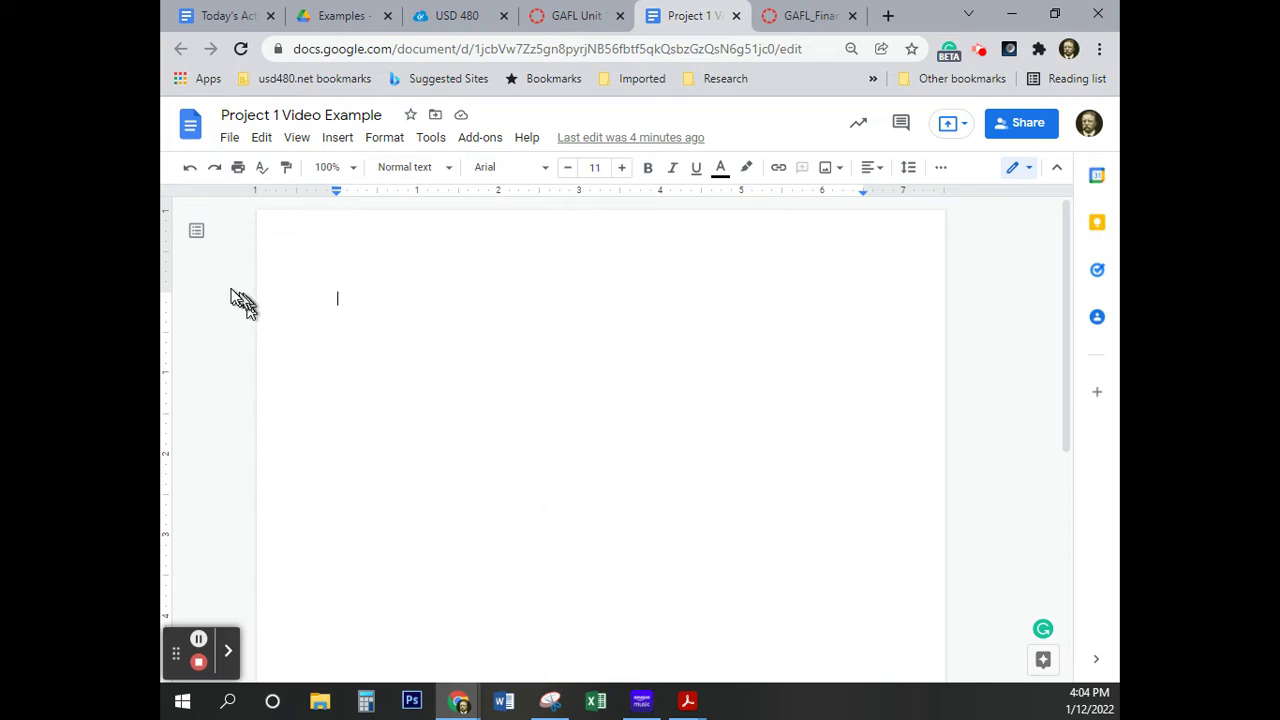
{"action": "left_click", "coordinate": [230, 139]}
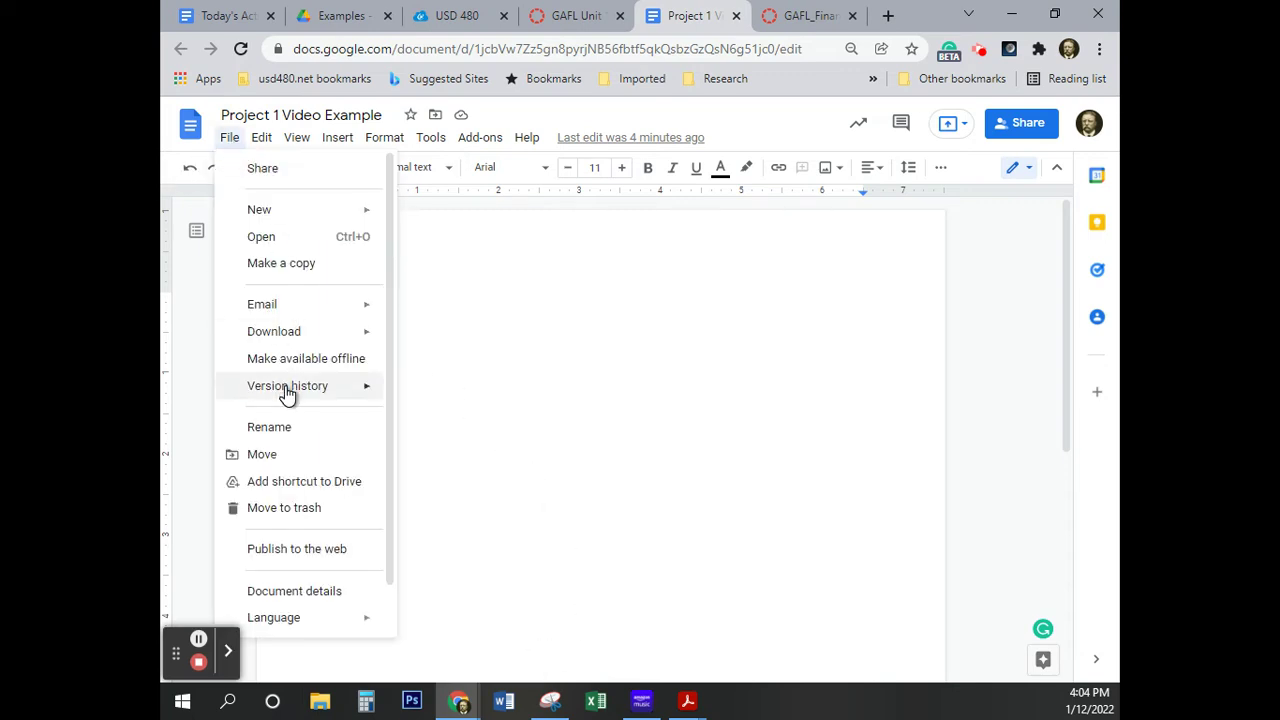
{"action": "scroll", "coordinate": [314, 591], "scroll_direction": "down", "scroll_amount": 1}
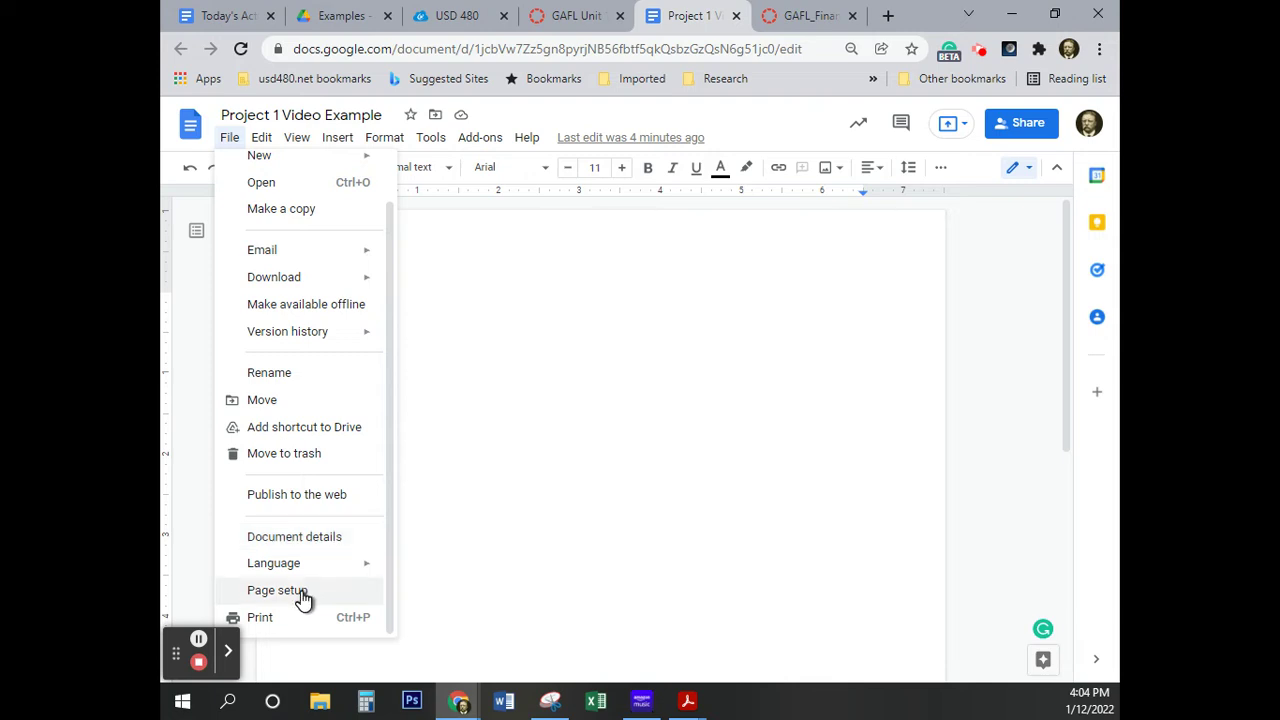
{"action": "left_click", "coordinate": [301, 591]}
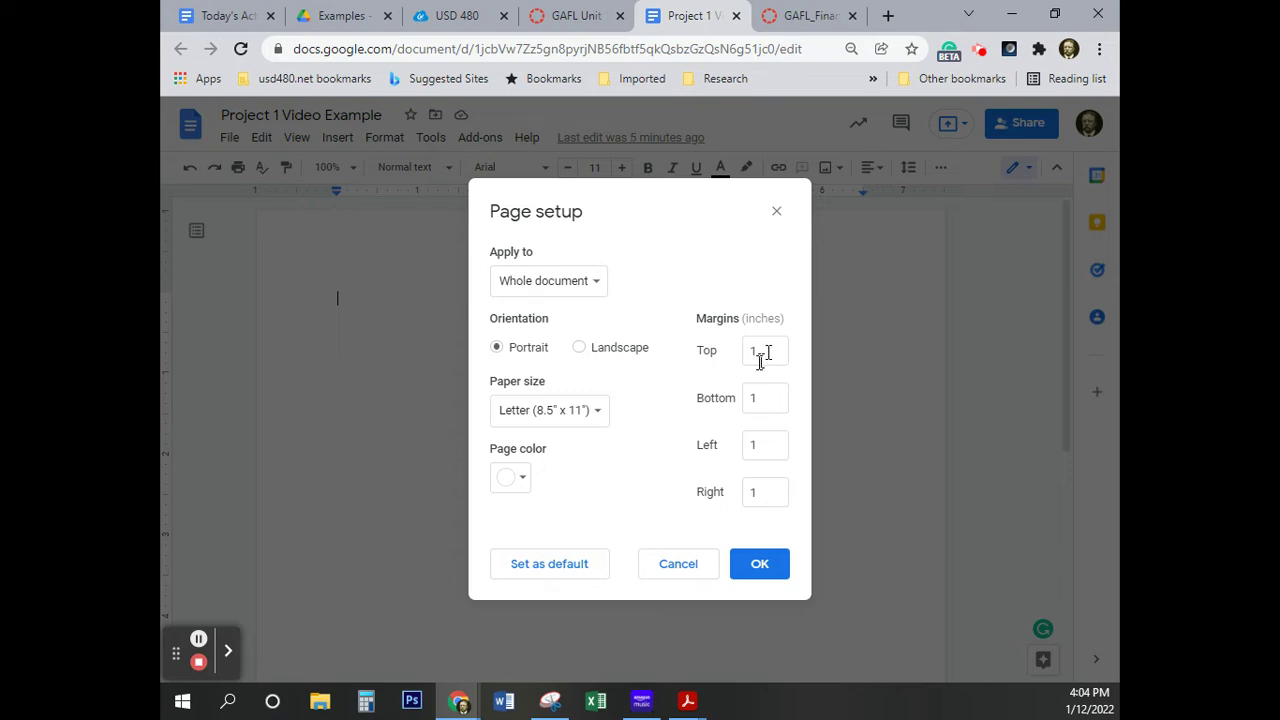
{"action": "left_click_drag", "start_coordinate": [769, 349], "coordinate": [749, 349]}
{"action": "left_click_drag", "start_coordinate": [760, 398], "coordinate": [747, 401]}
{"action": "key", "text": "Tab"}
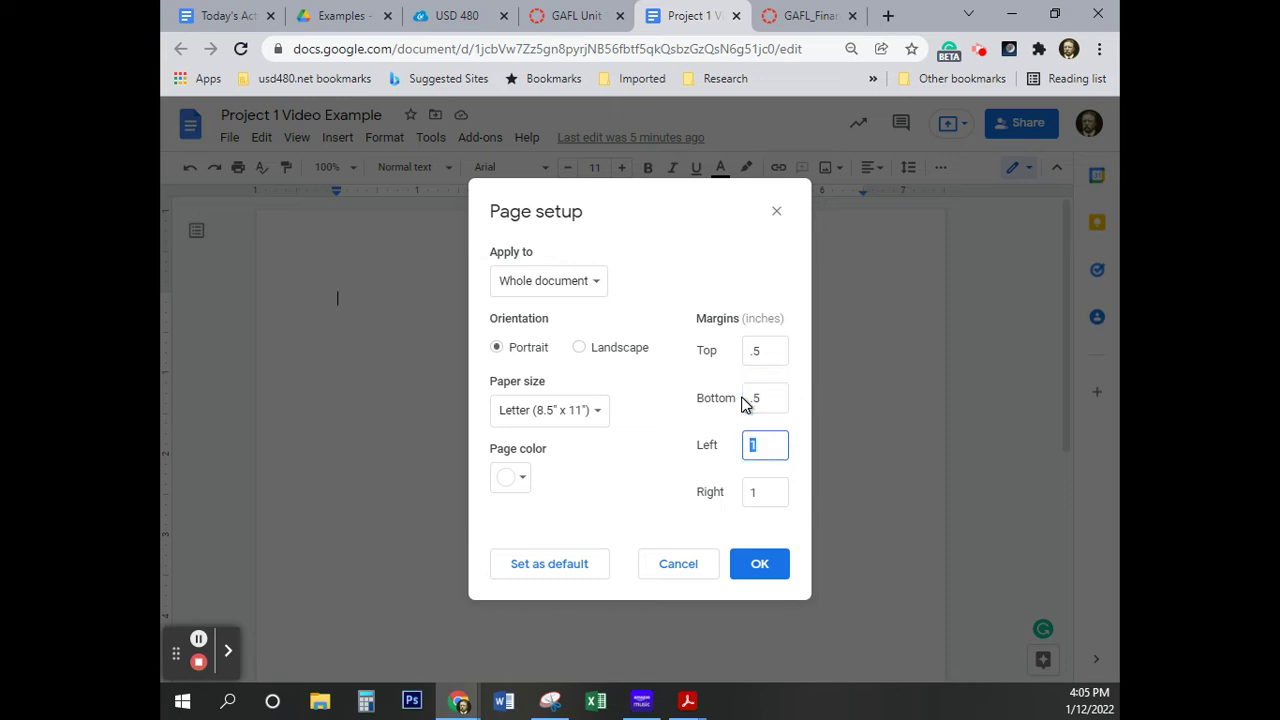
{"action": "key", "text": "Tab"}
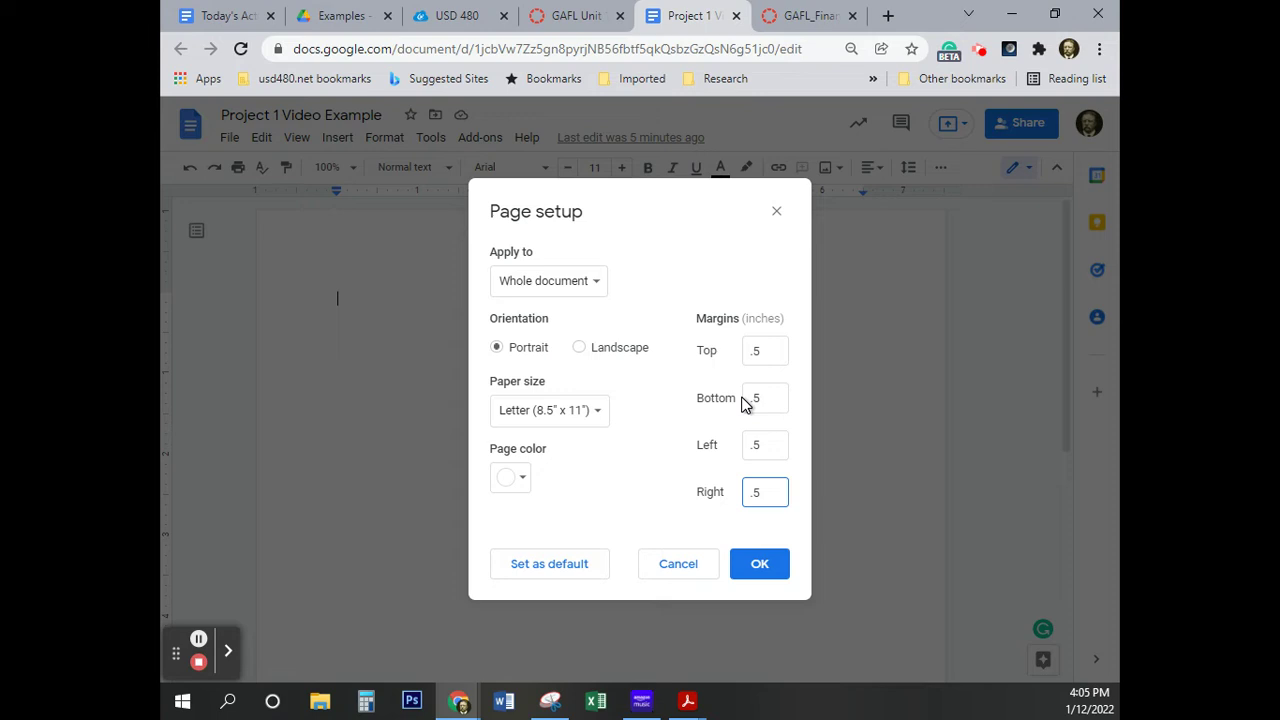
{"action": "left_click", "coordinate": [758, 564]}
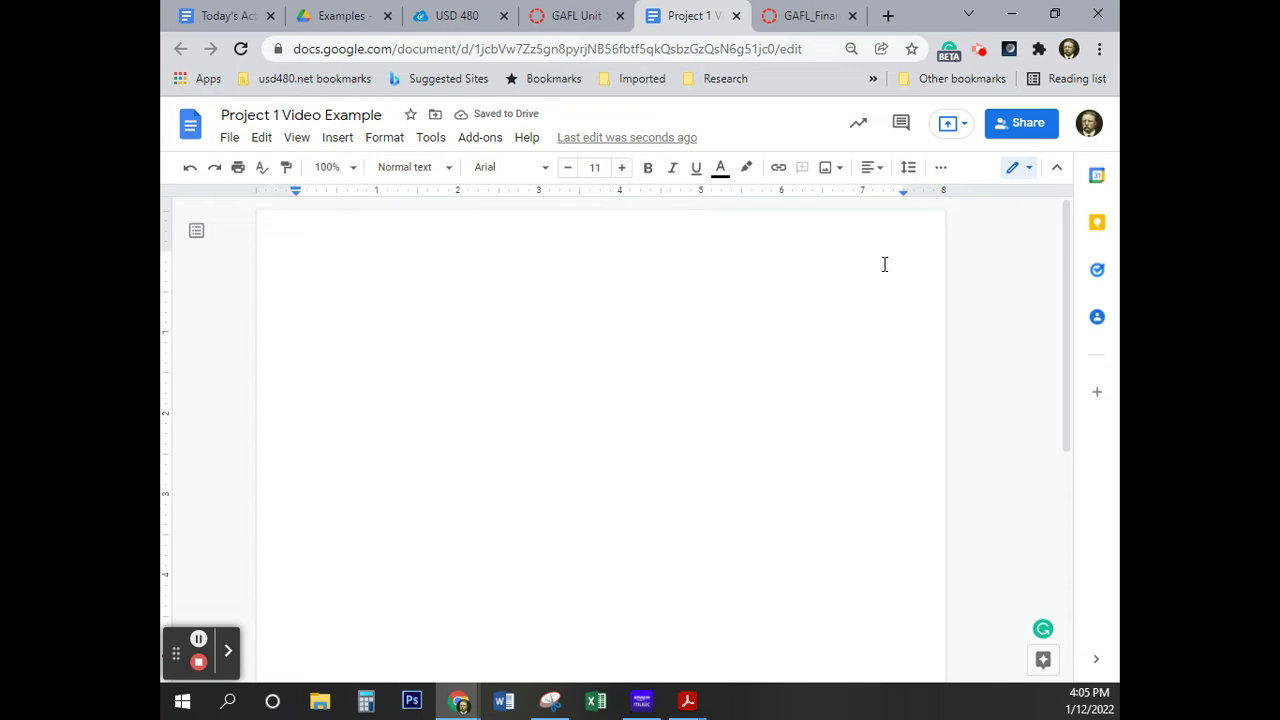
Step: Check instruction 5 in the eText and insert a 2-column by 3-row table on the document's first line
{"action": "left_click", "coordinate": [809, 18]}
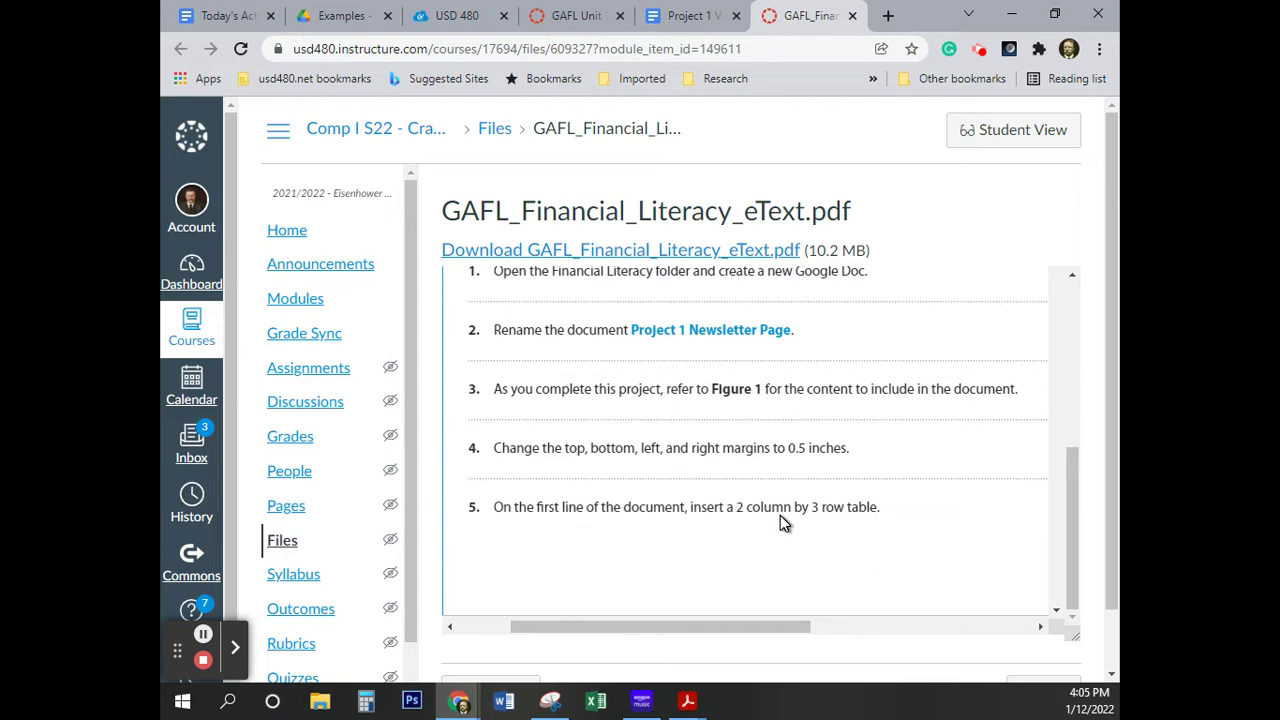
{"action": "left_click", "coordinate": [806, 522]}
{"action": "left_click", "coordinate": [826, 516]}
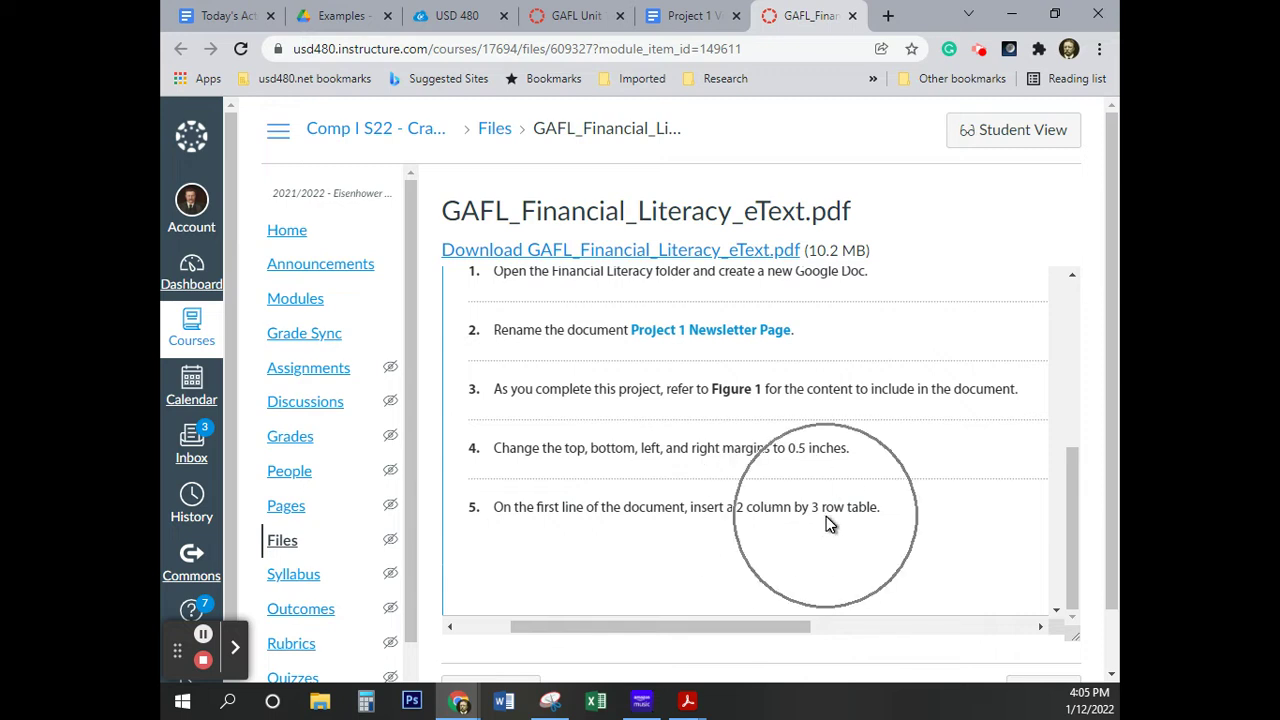
{"action": "left_click", "coordinate": [690, 16]}
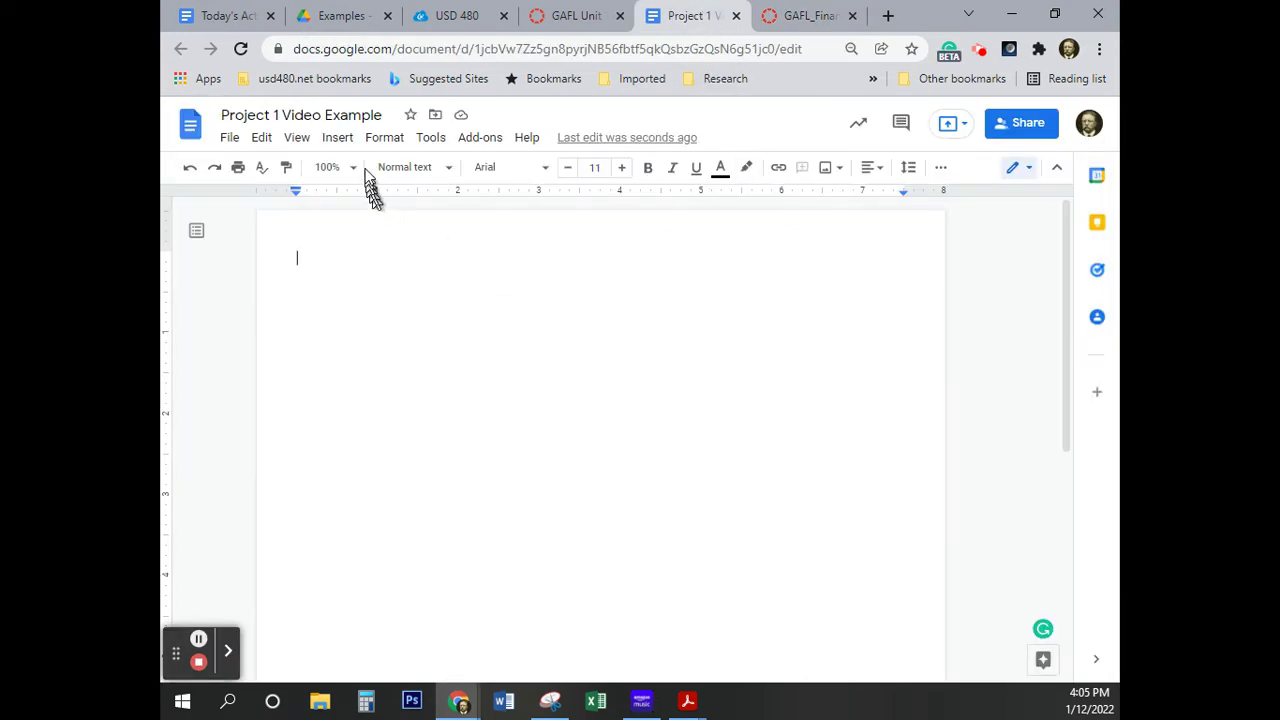
{"action": "left_click", "coordinate": [336, 140]}
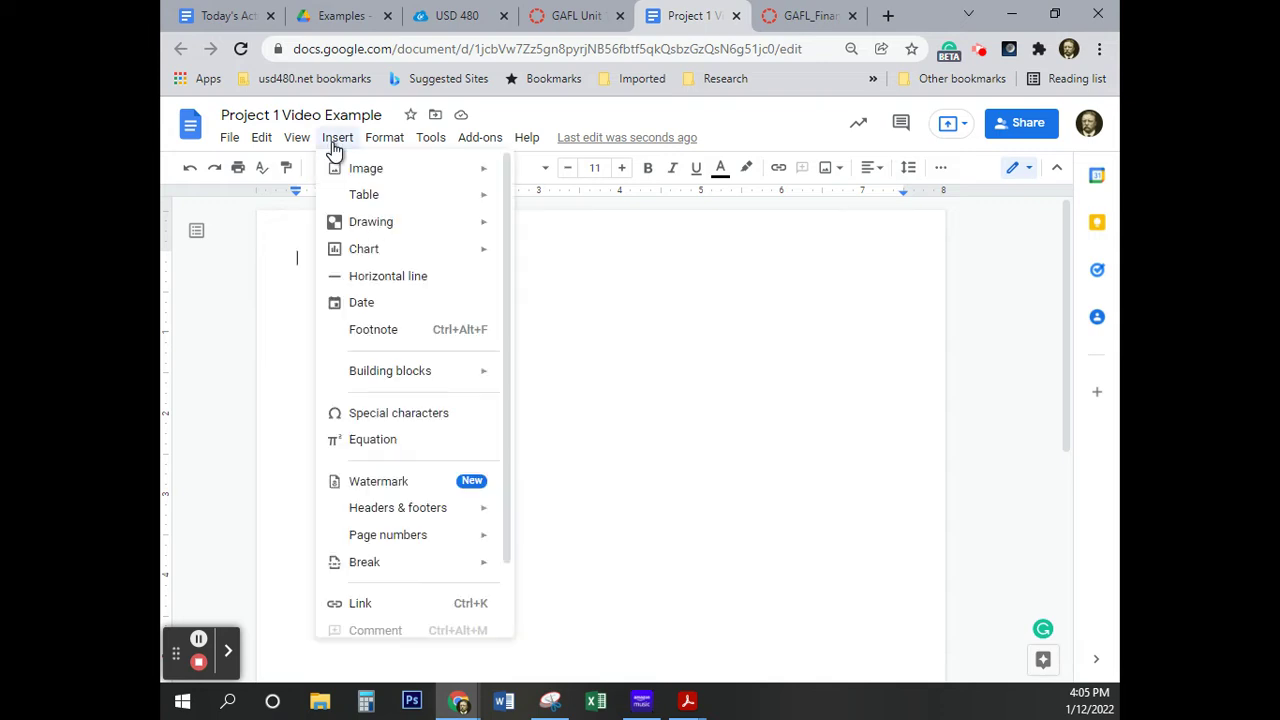
{"action": "mouse_move", "coordinate": [357, 196]}
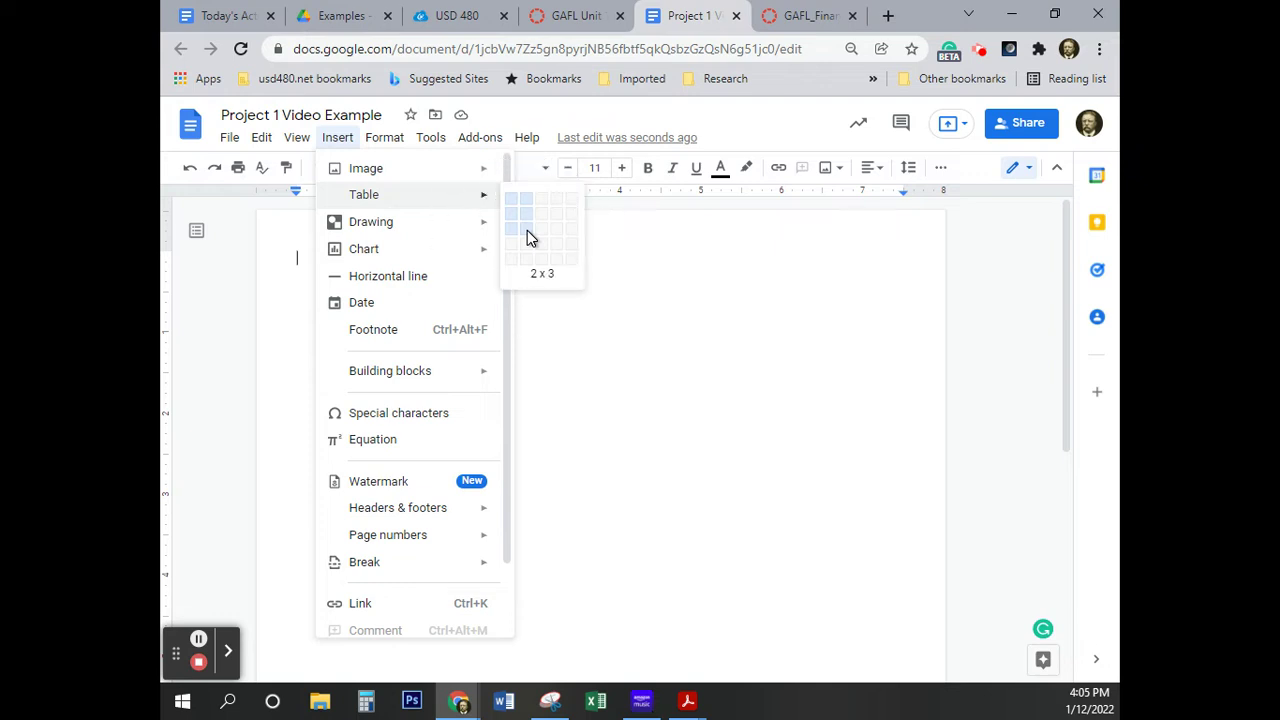
{"action": "left_click", "coordinate": [527, 235]}
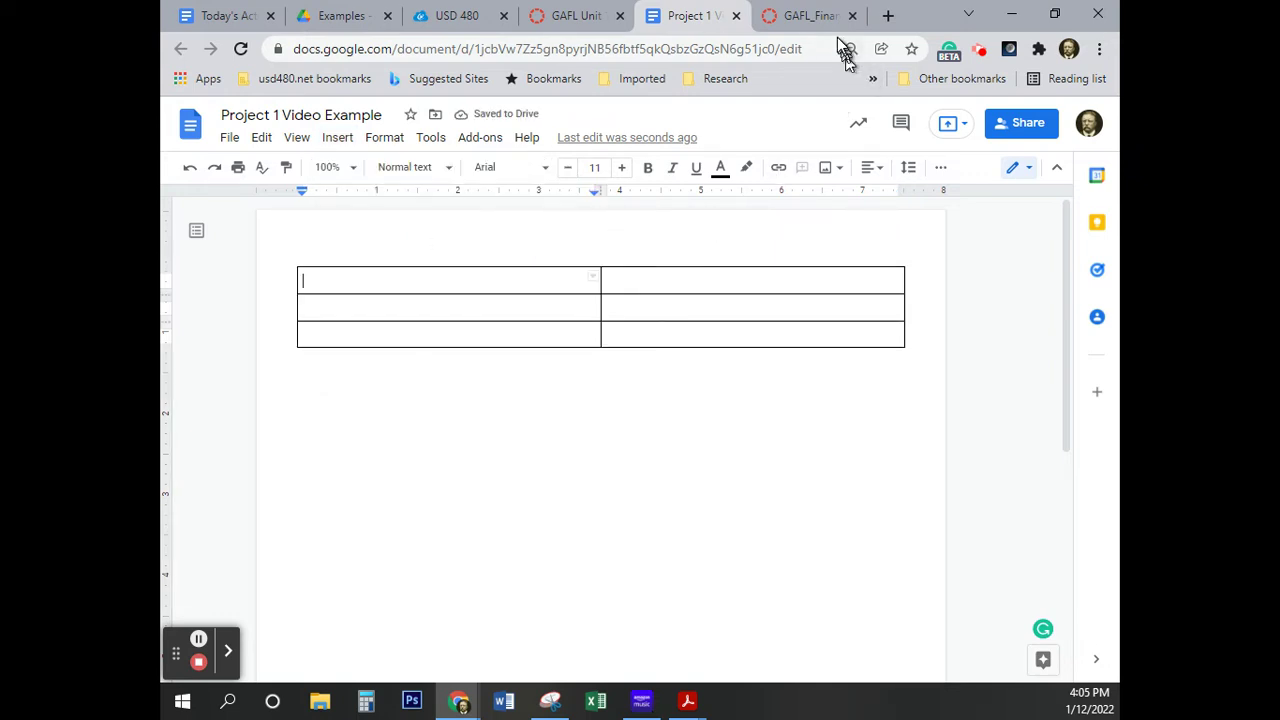
Step: Check instruction 6 in the eText and merge the two cells in the table's first row
{"action": "left_click", "coordinate": [805, 16]}
{"action": "scroll", "coordinate": [792, 481], "scroll_direction": "down", "scroll_amount": 5}
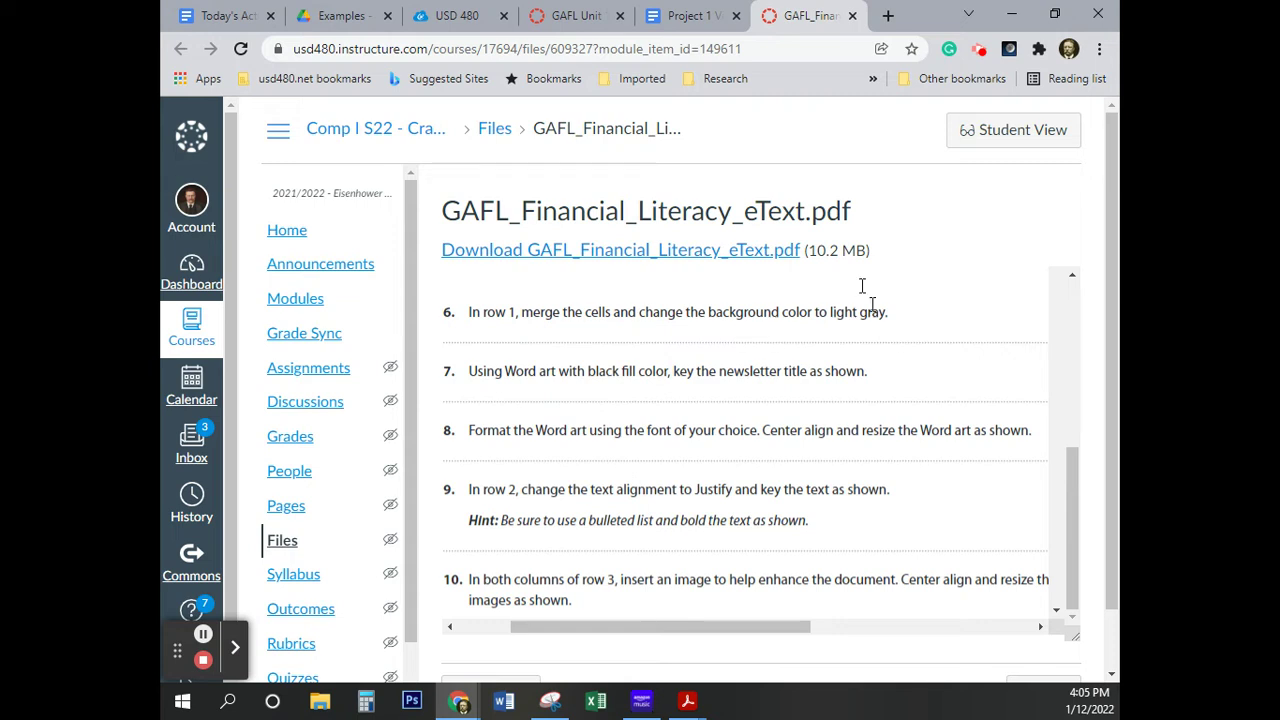
{"action": "left_click", "coordinate": [698, 16]}
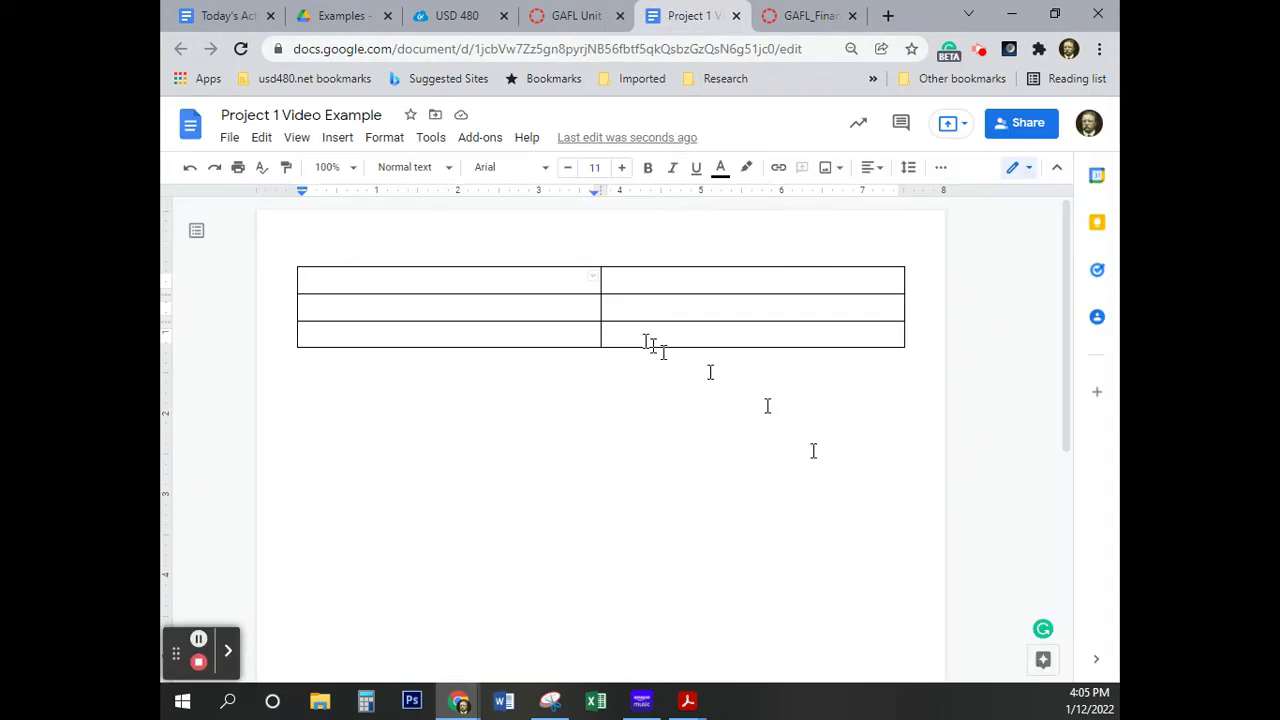
{"action": "left_click", "coordinate": [381, 280]}
{"action": "left_click", "coordinate": [381, 280]}
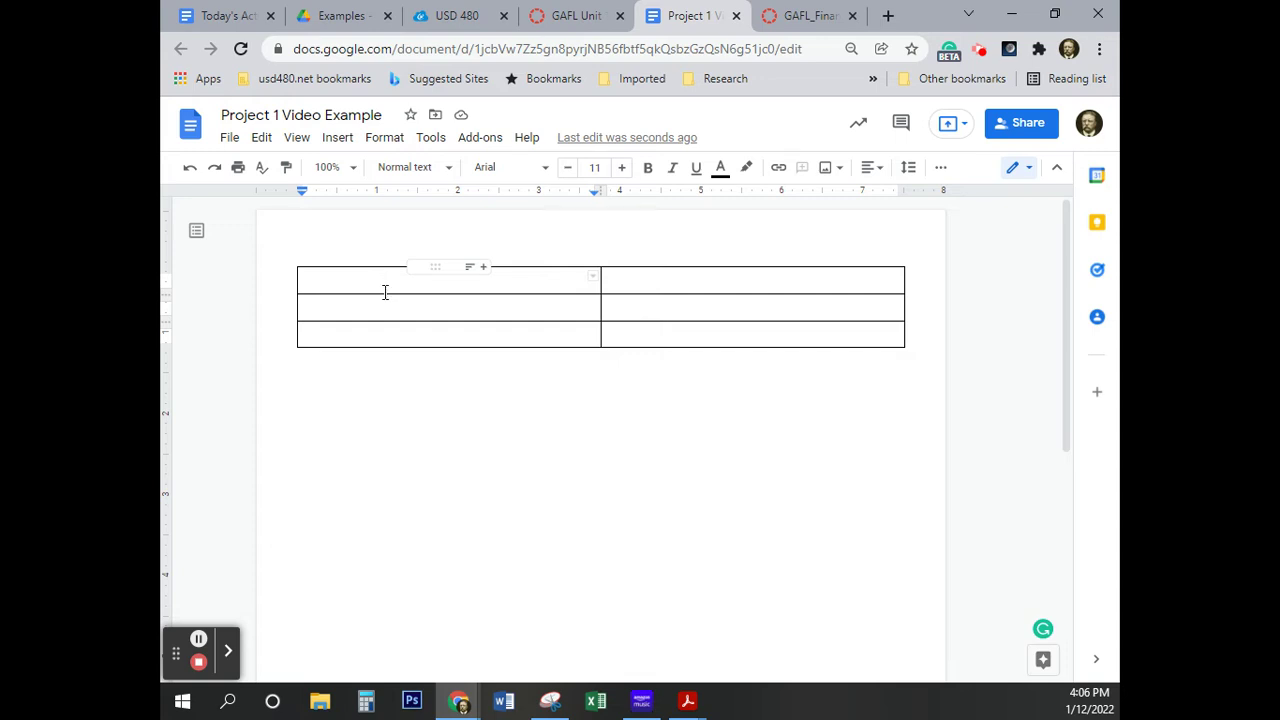
{"action": "left_click", "coordinate": [383, 291]}
{"action": "left_click", "coordinate": [371, 281]}
{"action": "left_click_drag", "start_coordinate": [384, 281], "coordinate": [670, 286]}
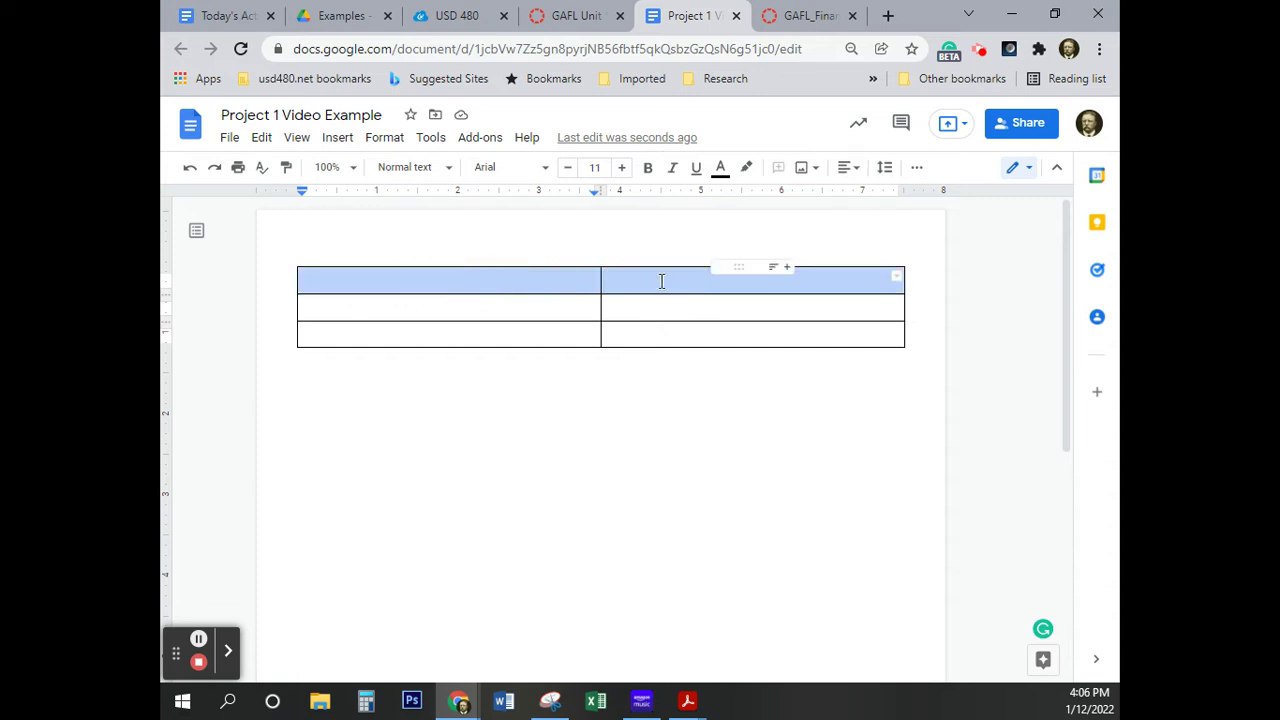
{"action": "right_click", "coordinate": [659, 285]}
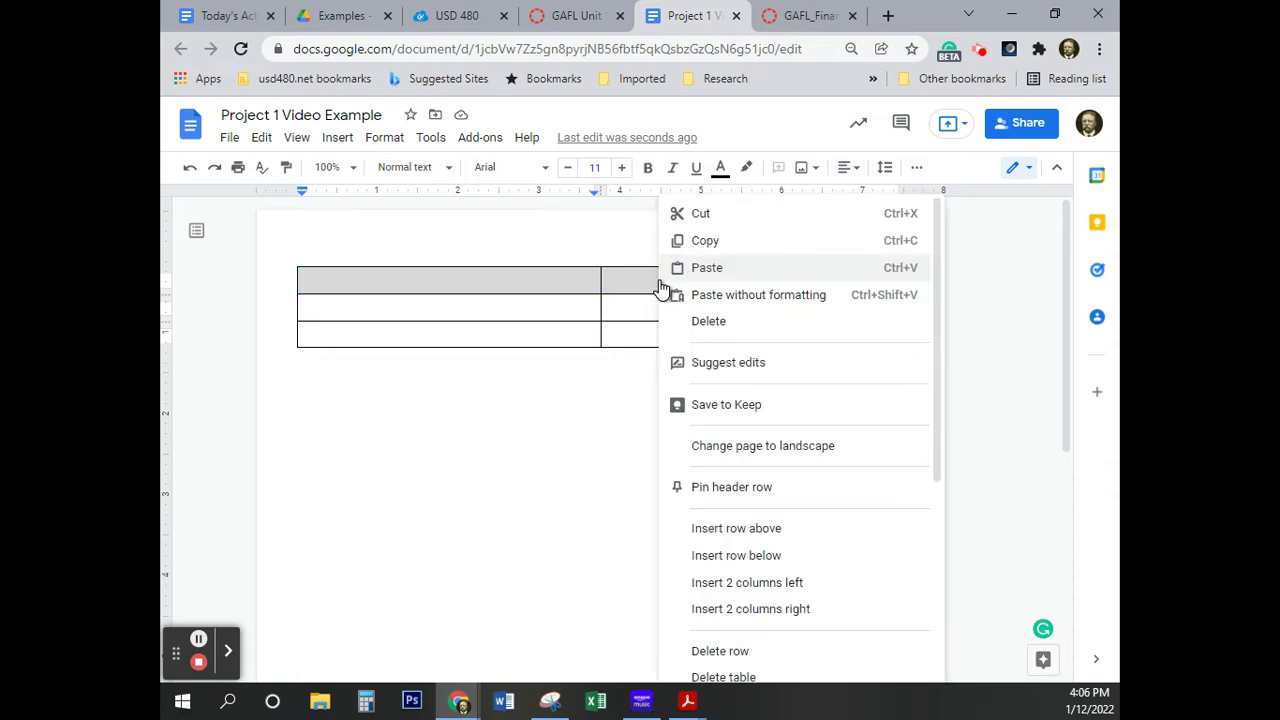
{"action": "scroll", "coordinate": [740, 455], "scroll_direction": "down", "scroll_amount": 3}
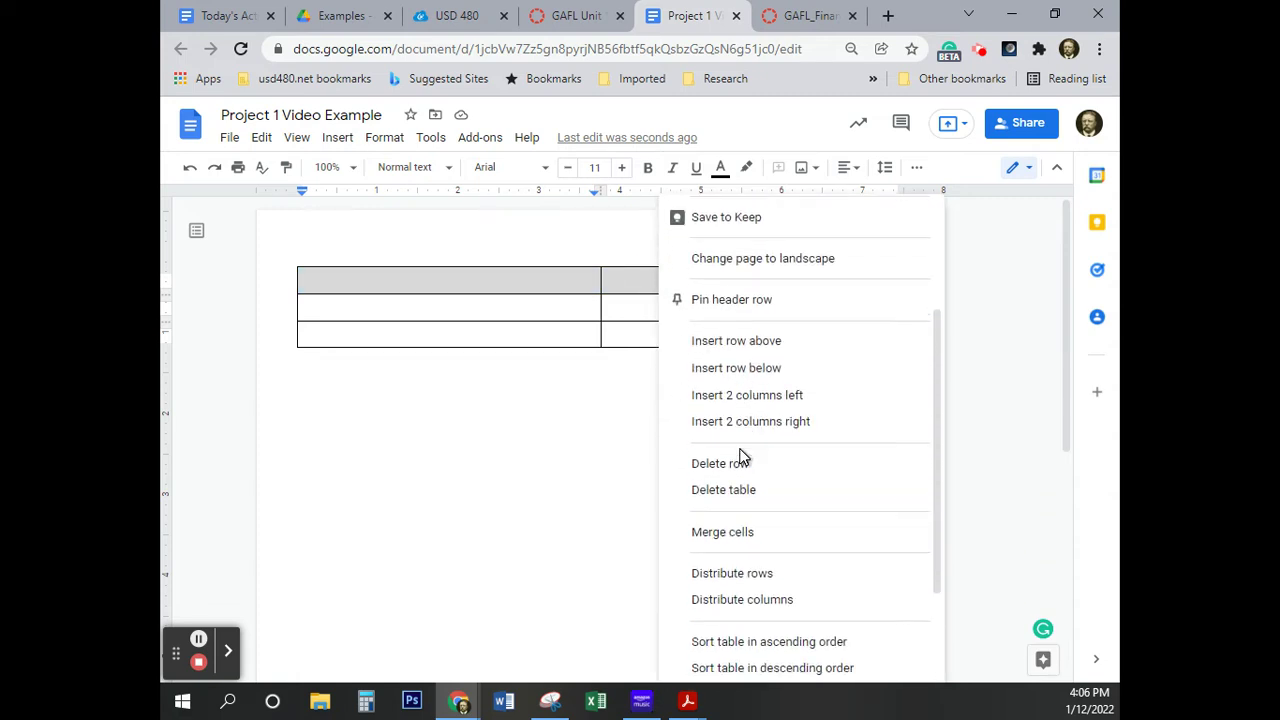
{"action": "left_click", "coordinate": [733, 446]}
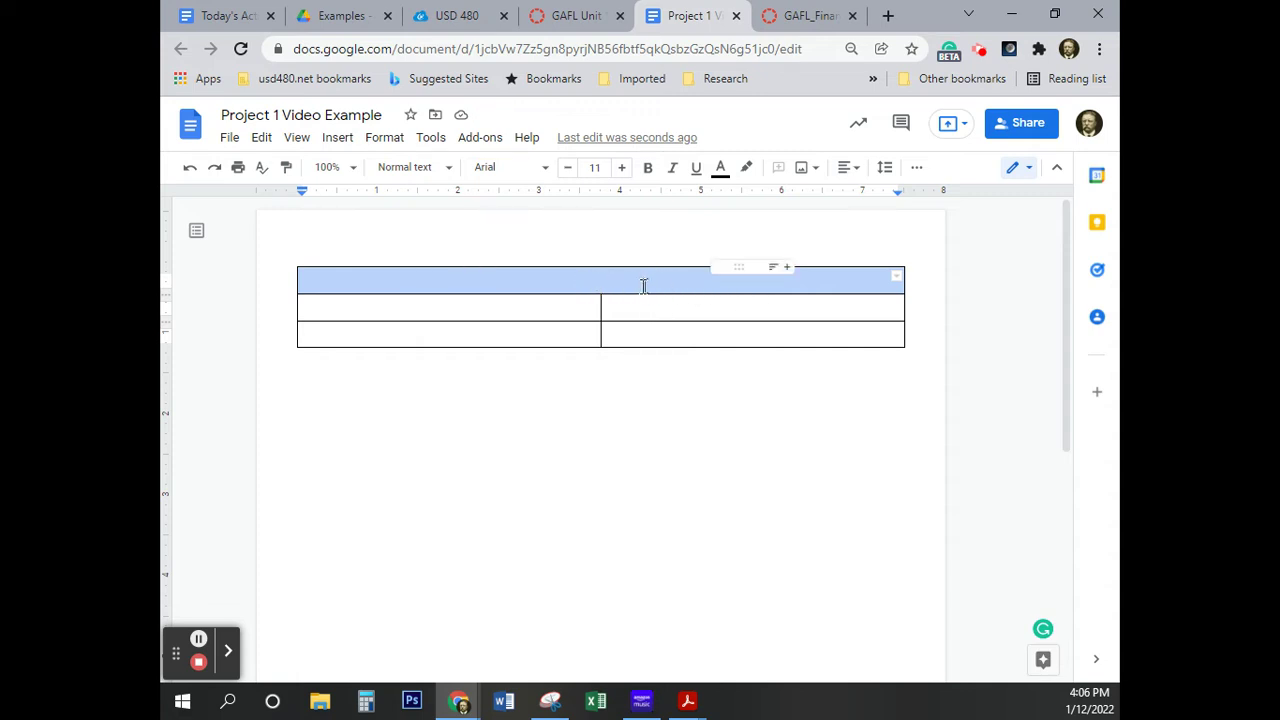
Step: Fill the merged first row of the table with a light gray background color
{"action": "left_click", "coordinate": [916, 170]}
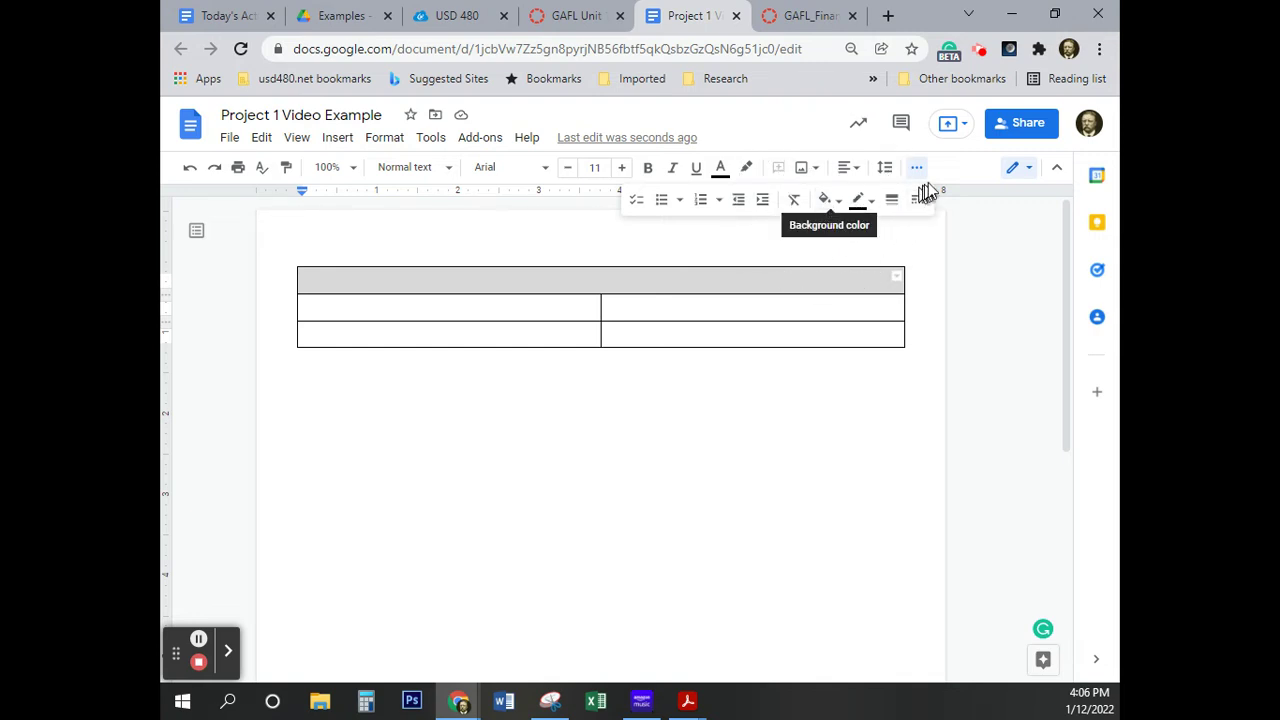
{"action": "left_click", "coordinate": [840, 204]}
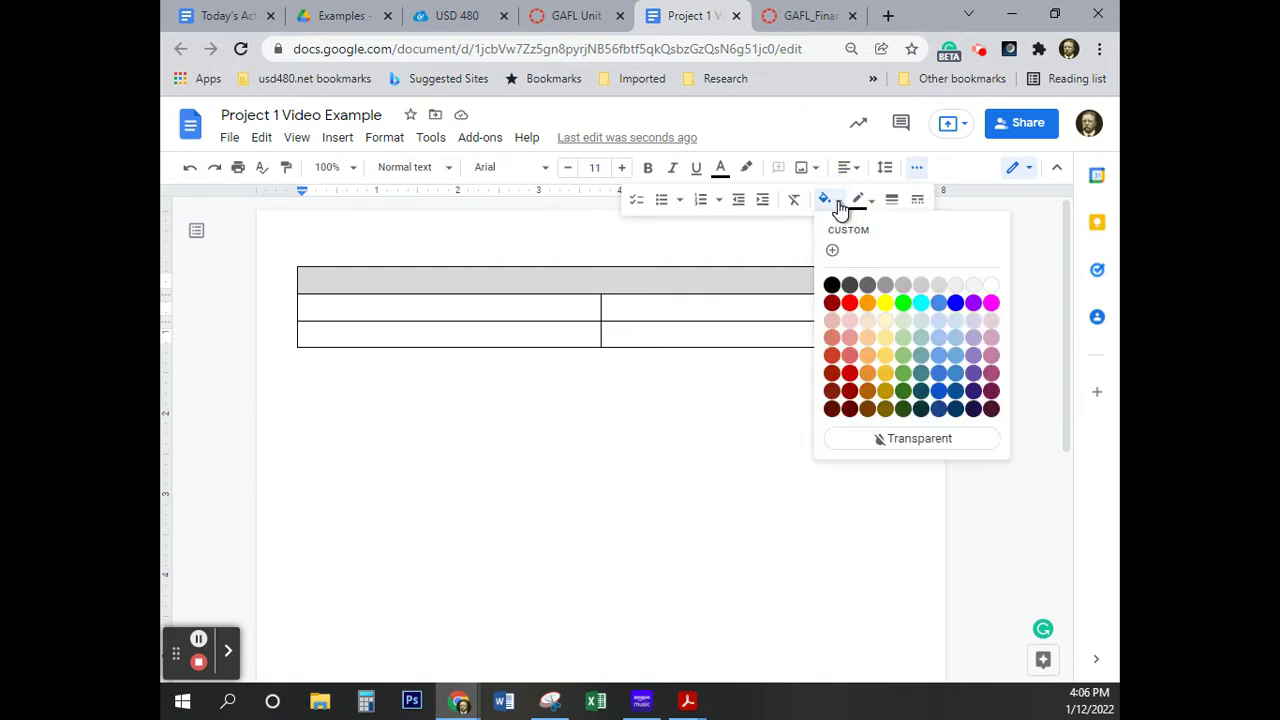
{"action": "left_click", "coordinate": [938, 287]}
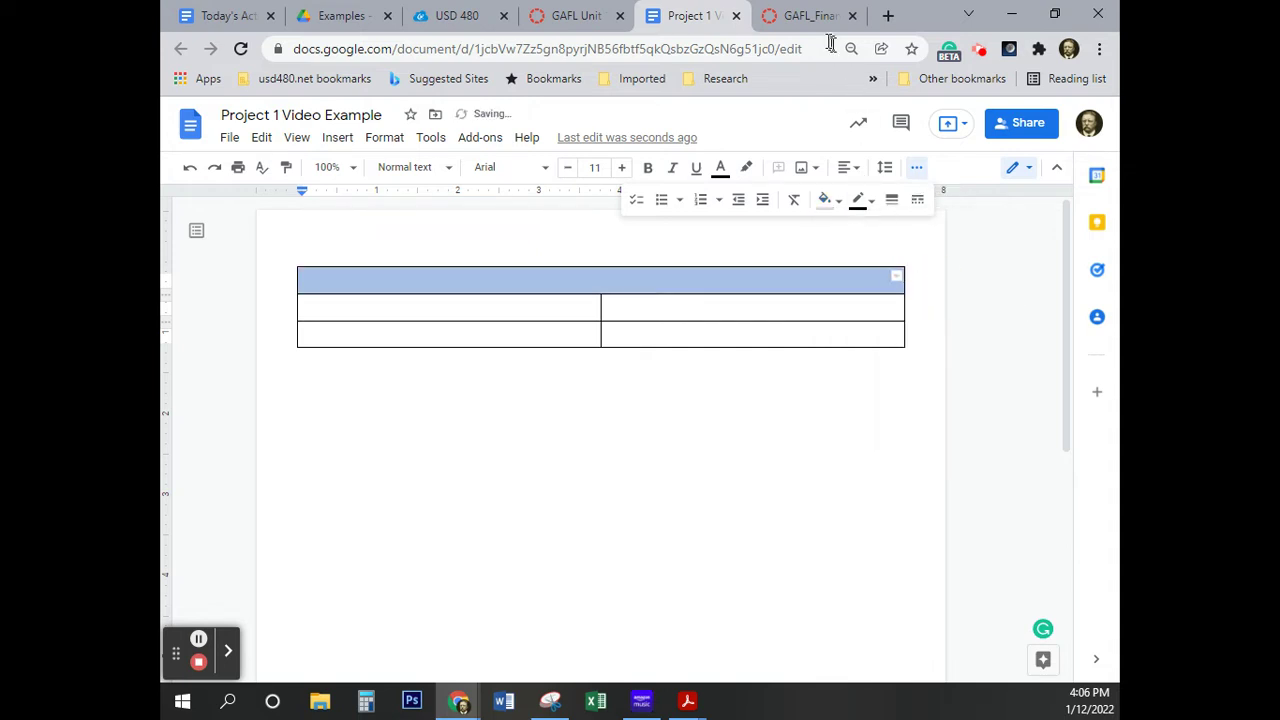
Step: Read instructions 7 to 11 in the eText and examine the newsletter title and layout in Figure 1
{"action": "left_click", "coordinate": [808, 20]}
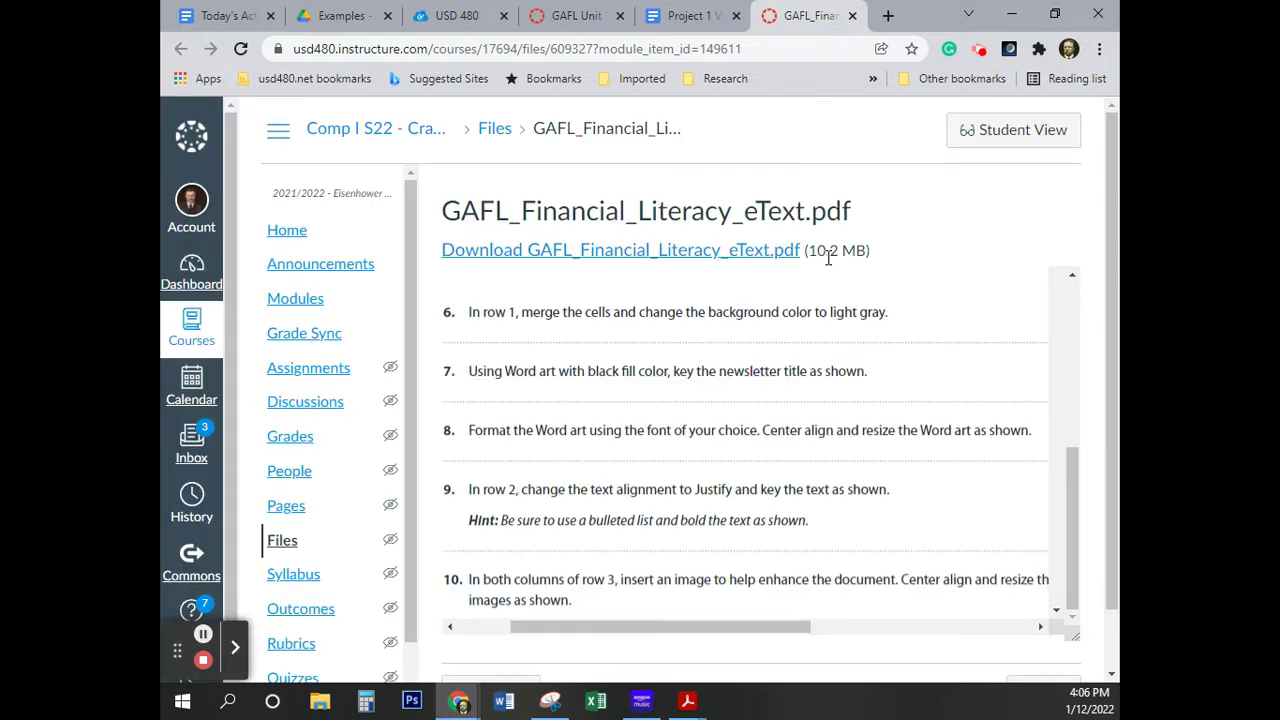
{"action": "scroll", "coordinate": [702, 404], "scroll_direction": "down", "scroll_amount": 1}
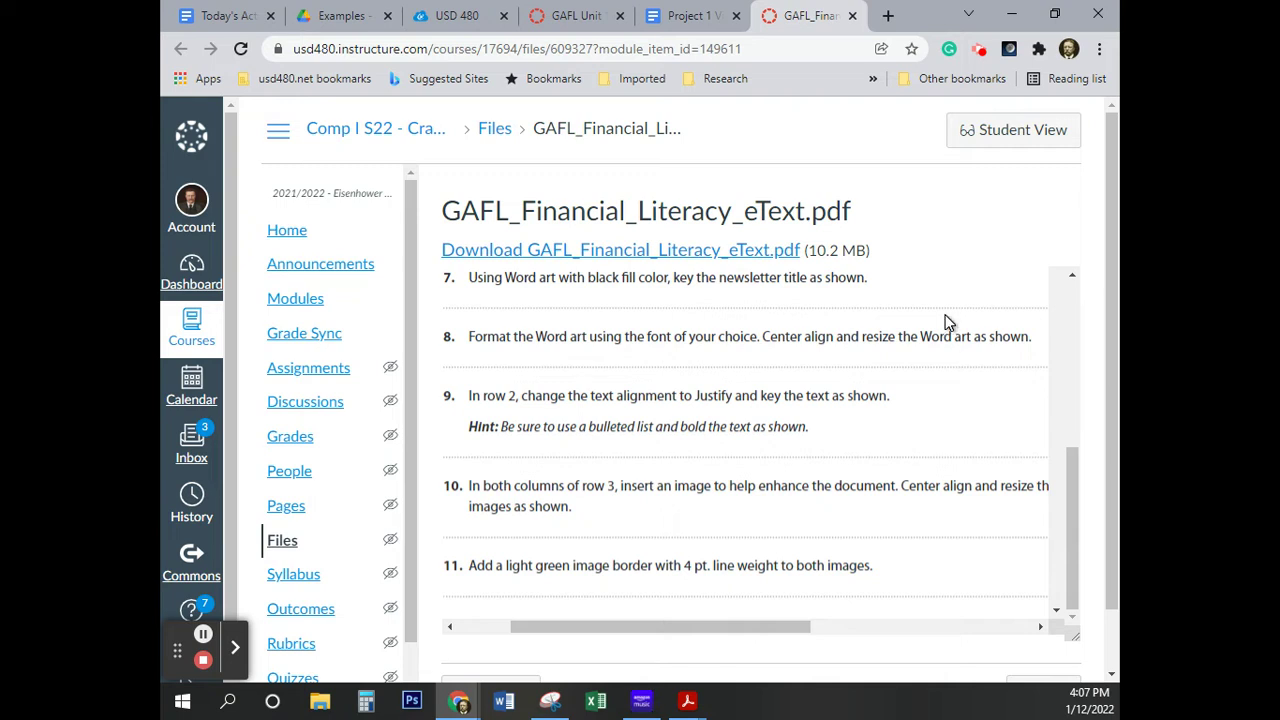
{"action": "left_click", "coordinate": [686, 22]}
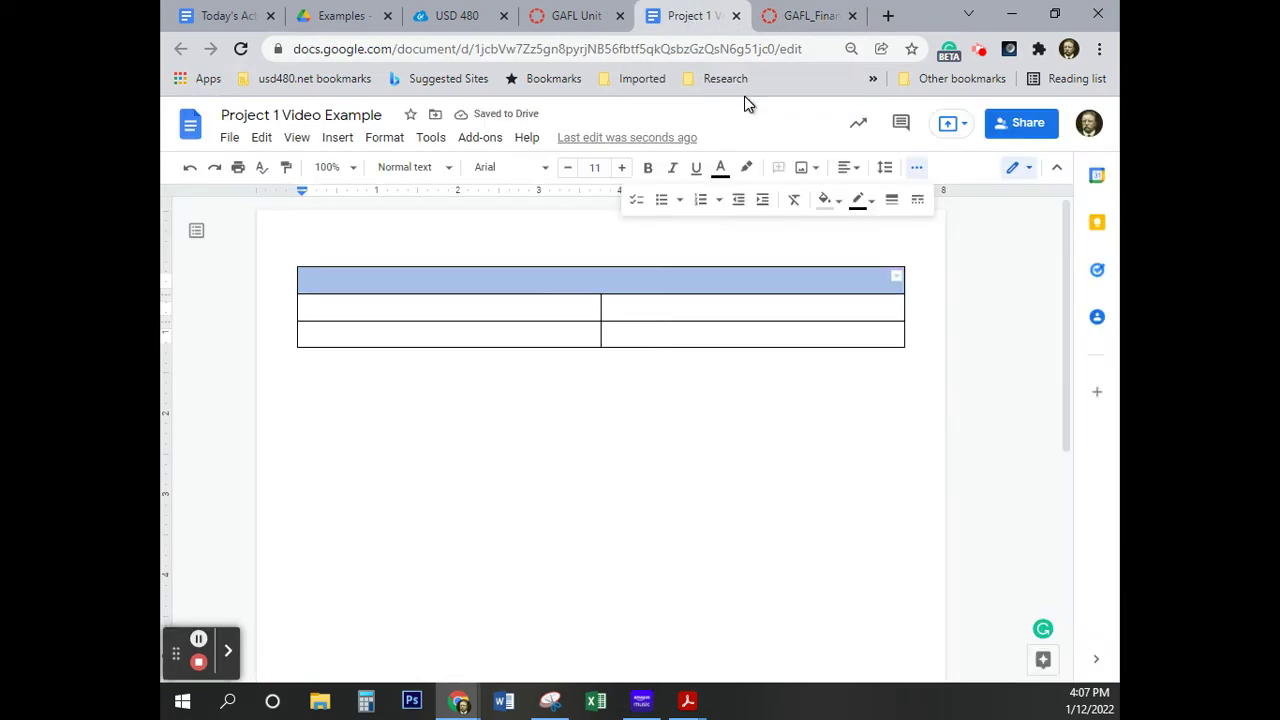
{"action": "left_click", "coordinate": [794, 18]}
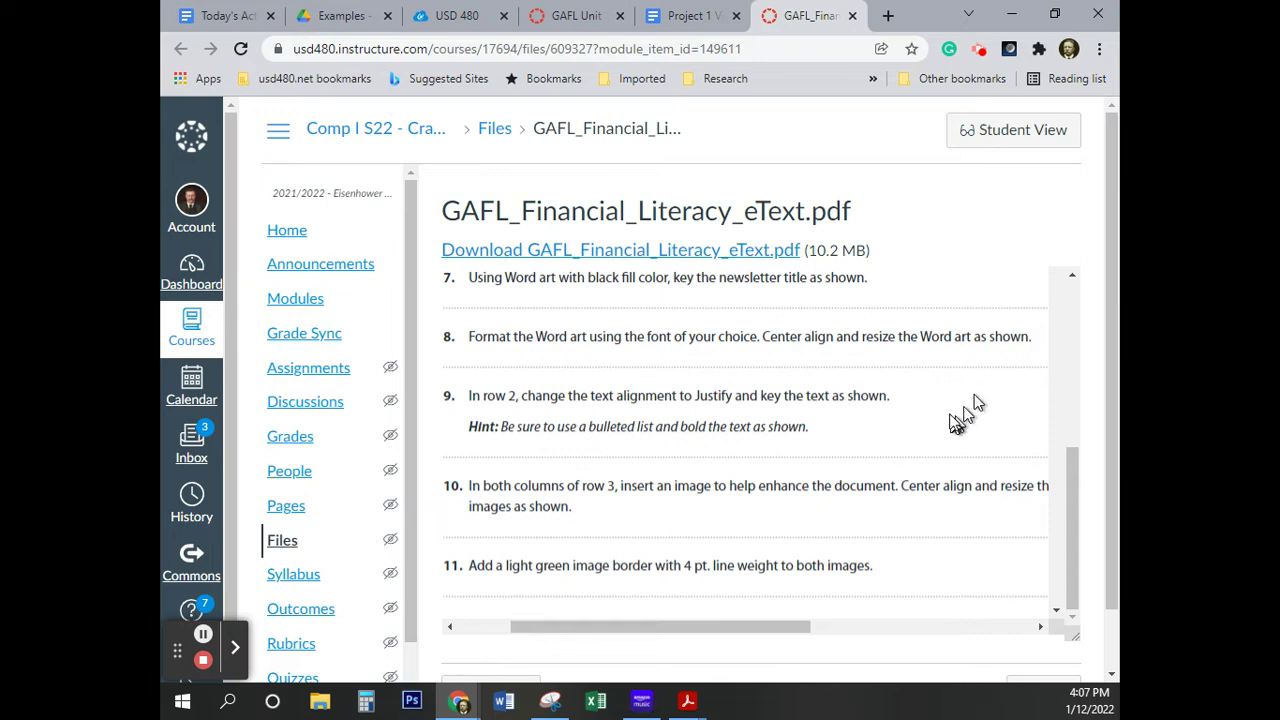
{"action": "scroll", "coordinate": [942, 400], "scroll_direction": "down", "scroll_amount": 5}
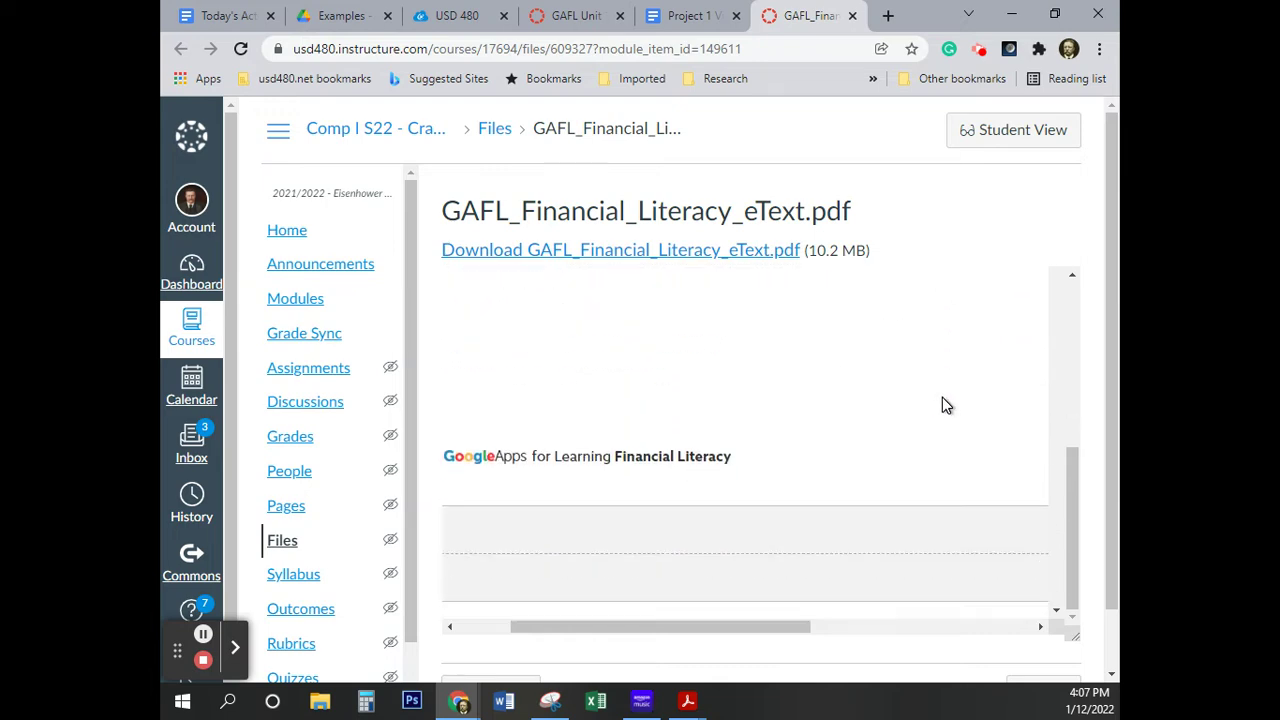
{"action": "scroll", "coordinate": [946, 405], "scroll_direction": "down", "scroll_amount": 5}
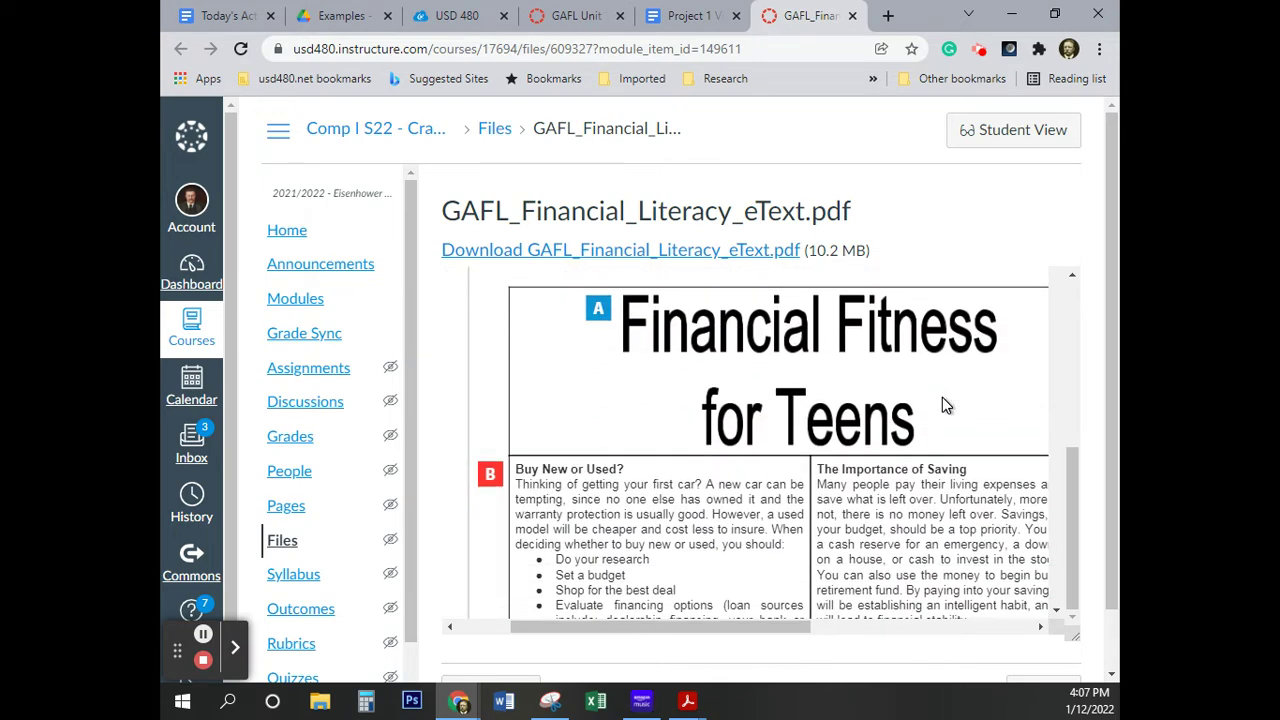
{"action": "scroll", "coordinate": [930, 408], "scroll_direction": "up", "scroll_amount": 5}
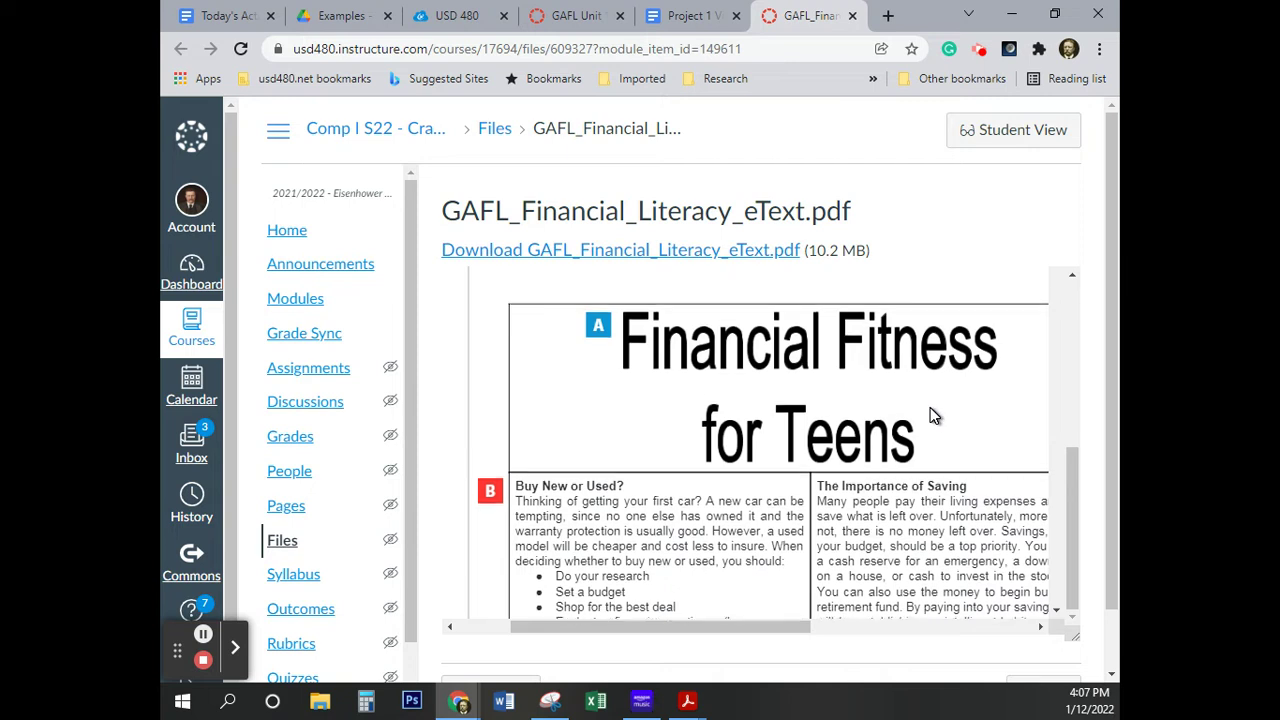
{"action": "scroll", "coordinate": [930, 410], "scroll_direction": "up", "scroll_amount": 4}
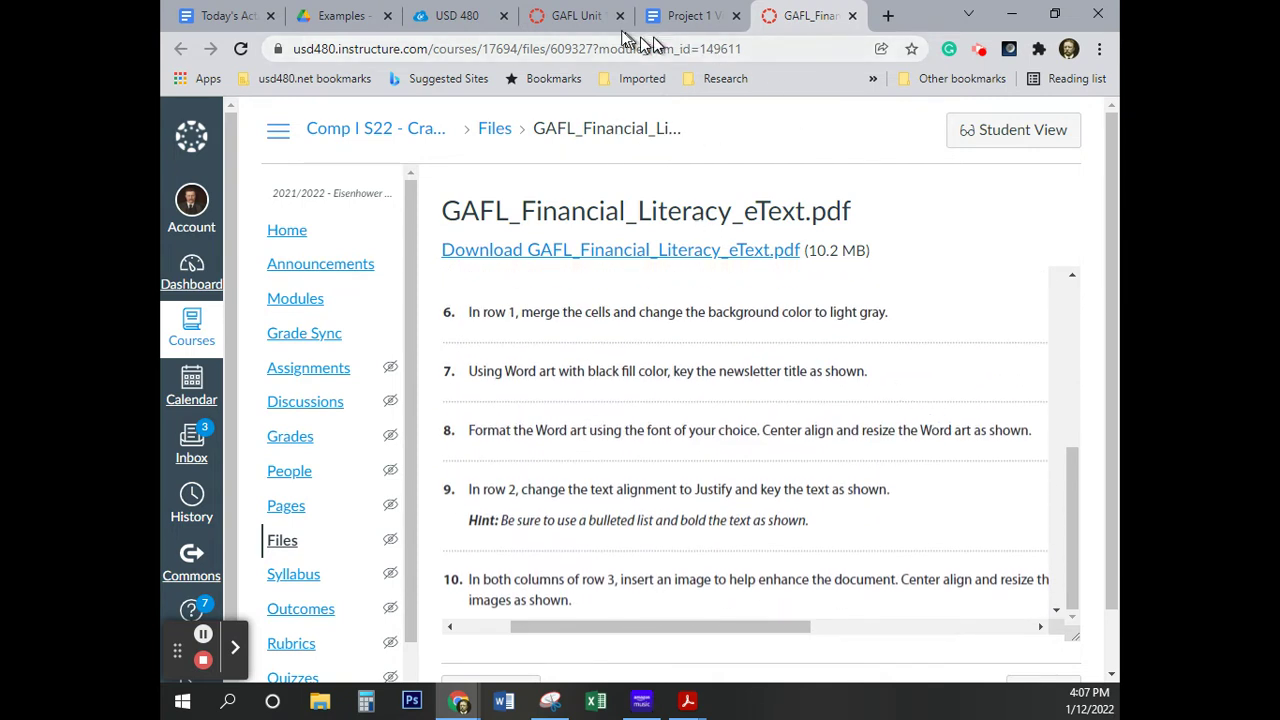
Step: Return to the Project 1 document and set the font of the gray first table row to Bree Serif
{"action": "left_click", "coordinate": [690, 16]}
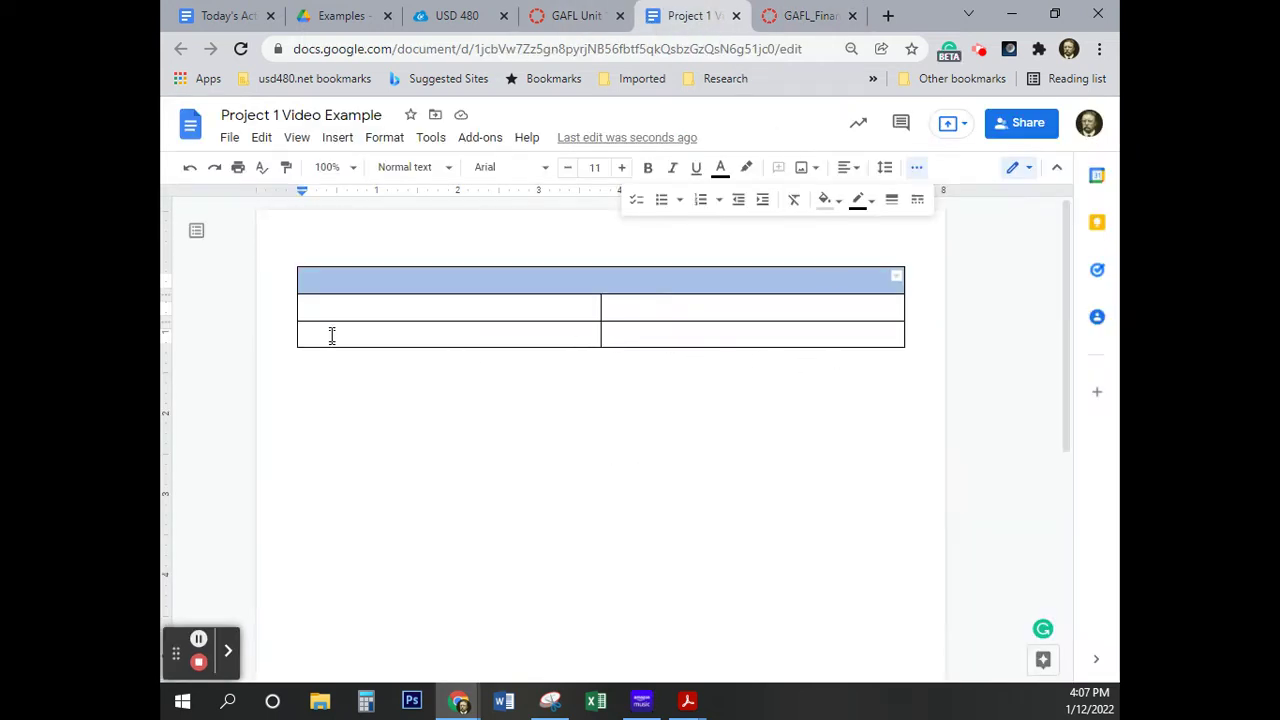
{"action": "left_click", "coordinate": [347, 278]}
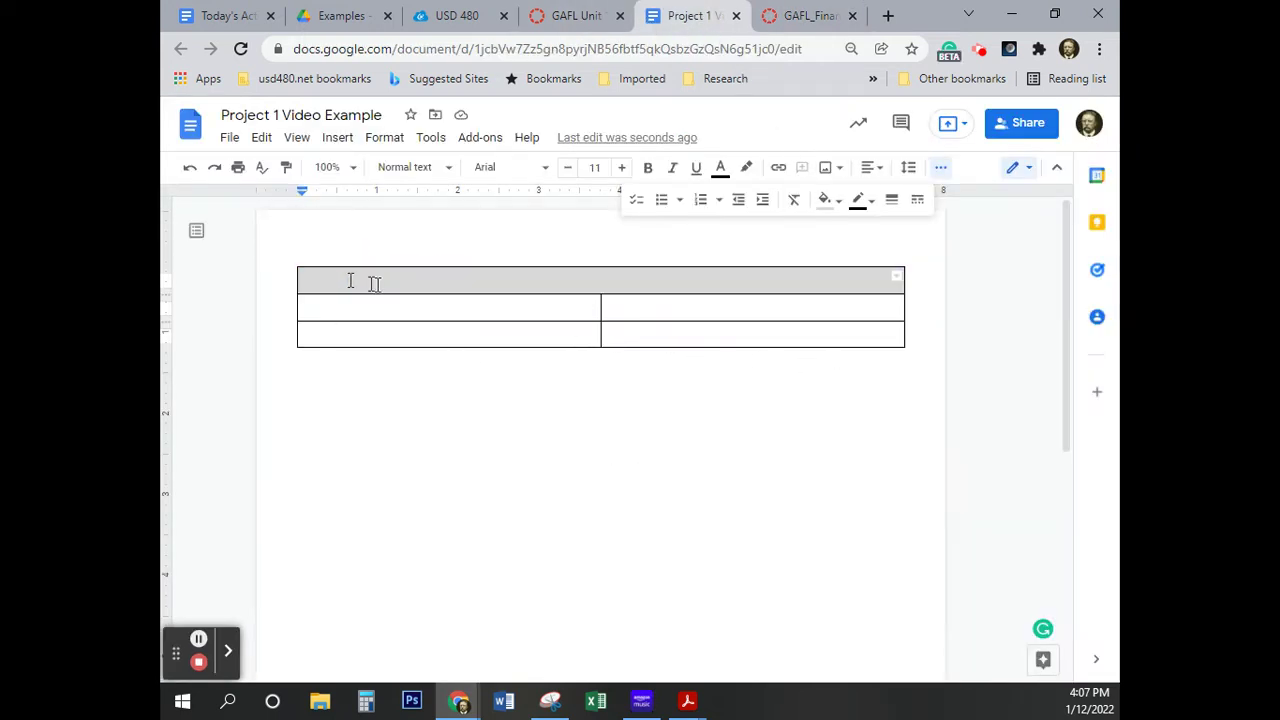
{"action": "left_click", "coordinate": [444, 172]}
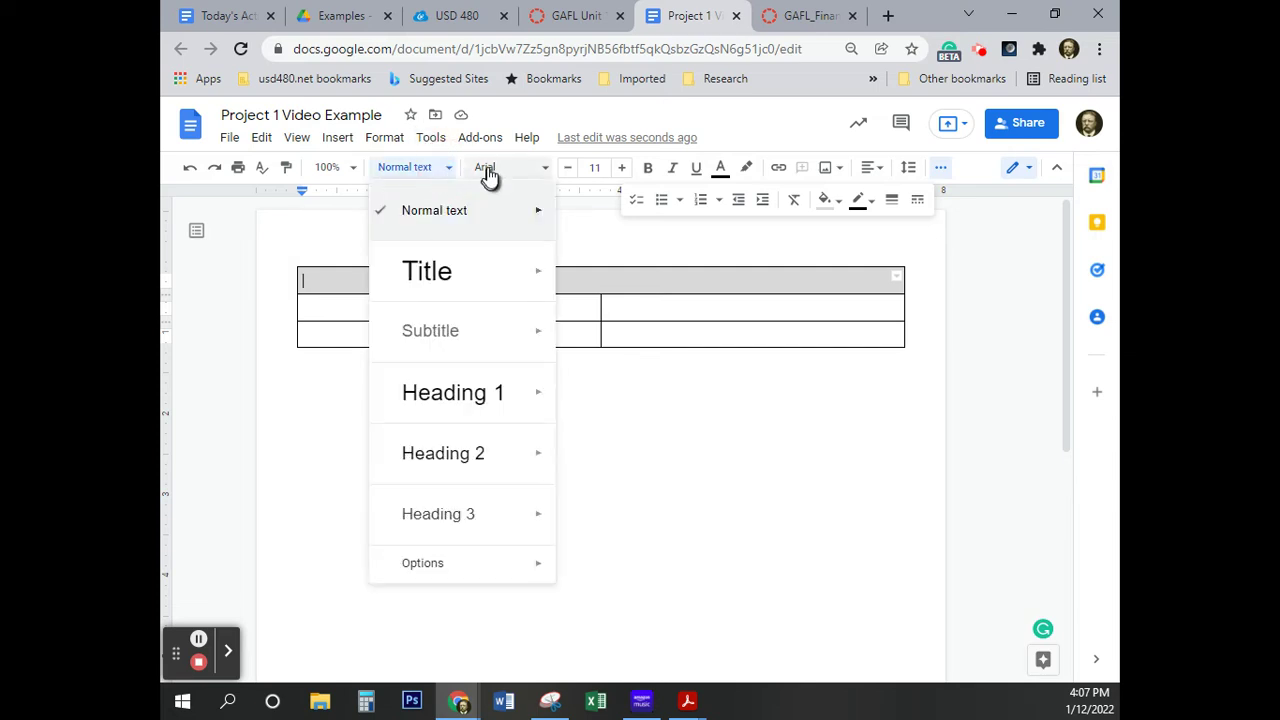
{"action": "left_click", "coordinate": [488, 174]}
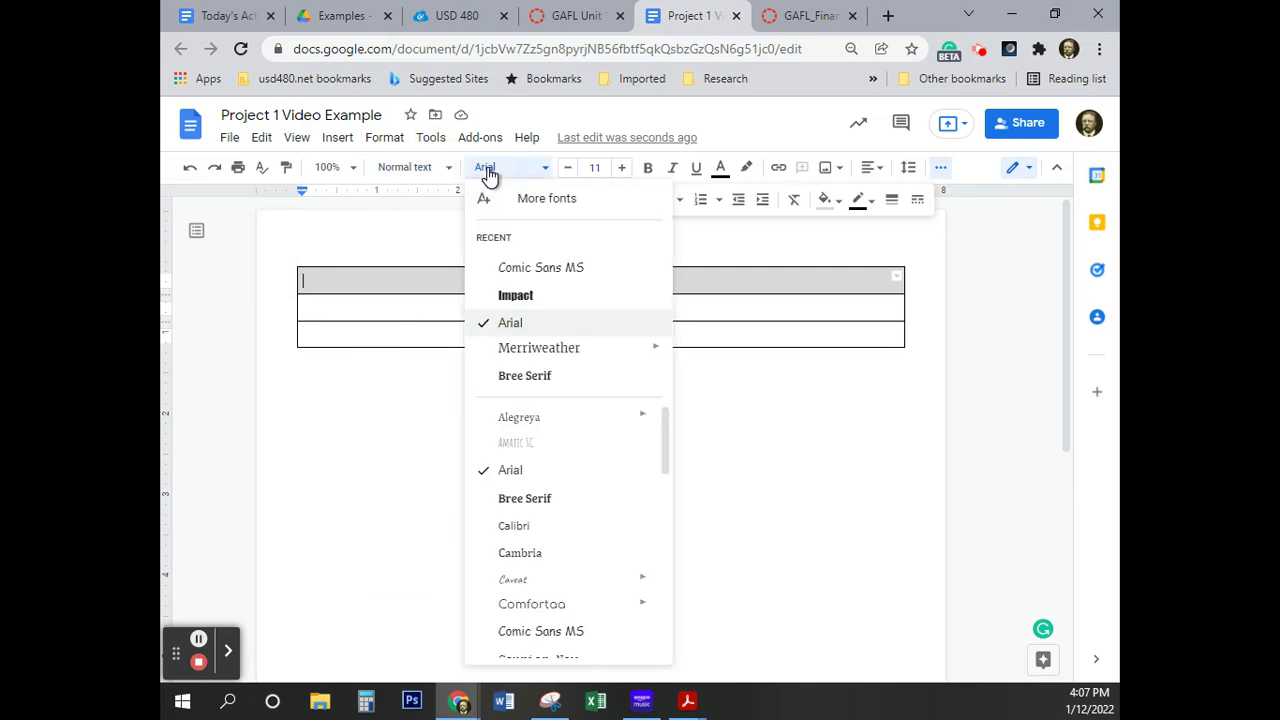
{"action": "left_click", "coordinate": [533, 380]}
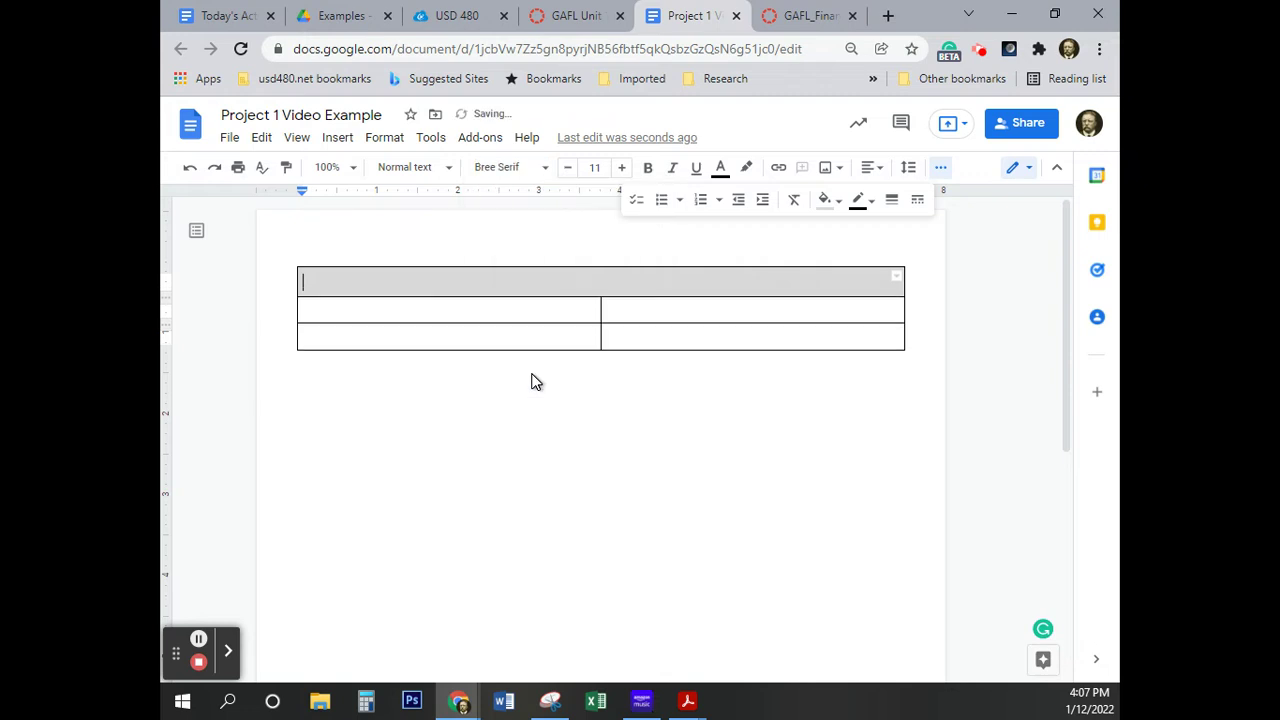
Step: Check the newsletter title in the eText and enter "Financial Fitness" and "For Teens" on two lines in the table's first row
{"action": "left_click", "coordinate": [810, 15]}
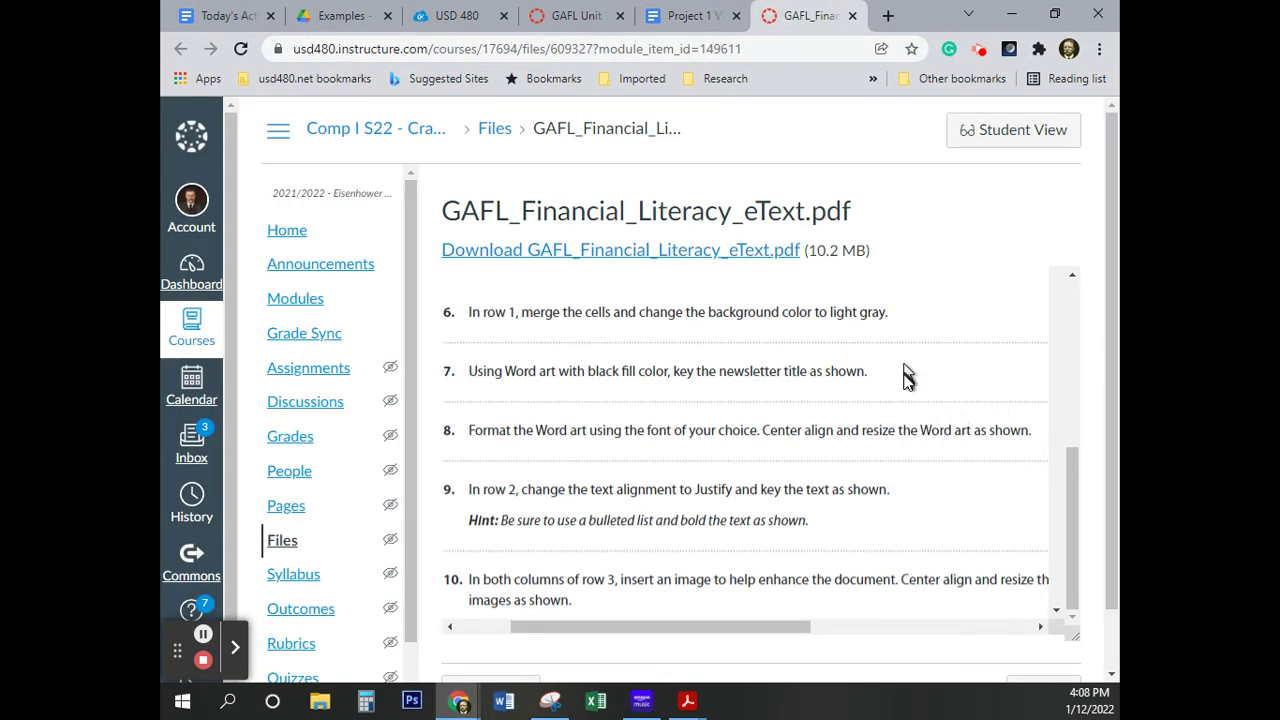
{"action": "scroll", "coordinate": [906, 374], "scroll_direction": "down", "scroll_amount": 6}
{"action": "scroll", "coordinate": [907, 390], "scroll_direction": "down", "scroll_amount": 4}
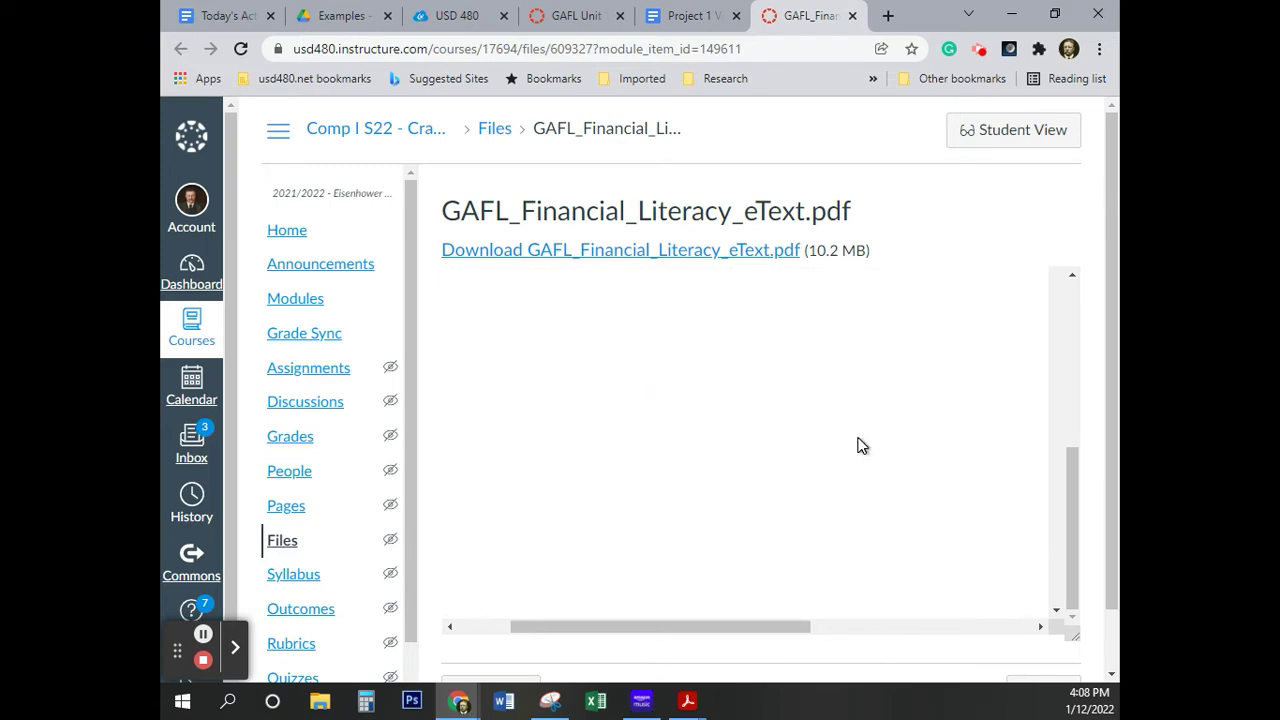
{"action": "left_click", "coordinate": [688, 16]}
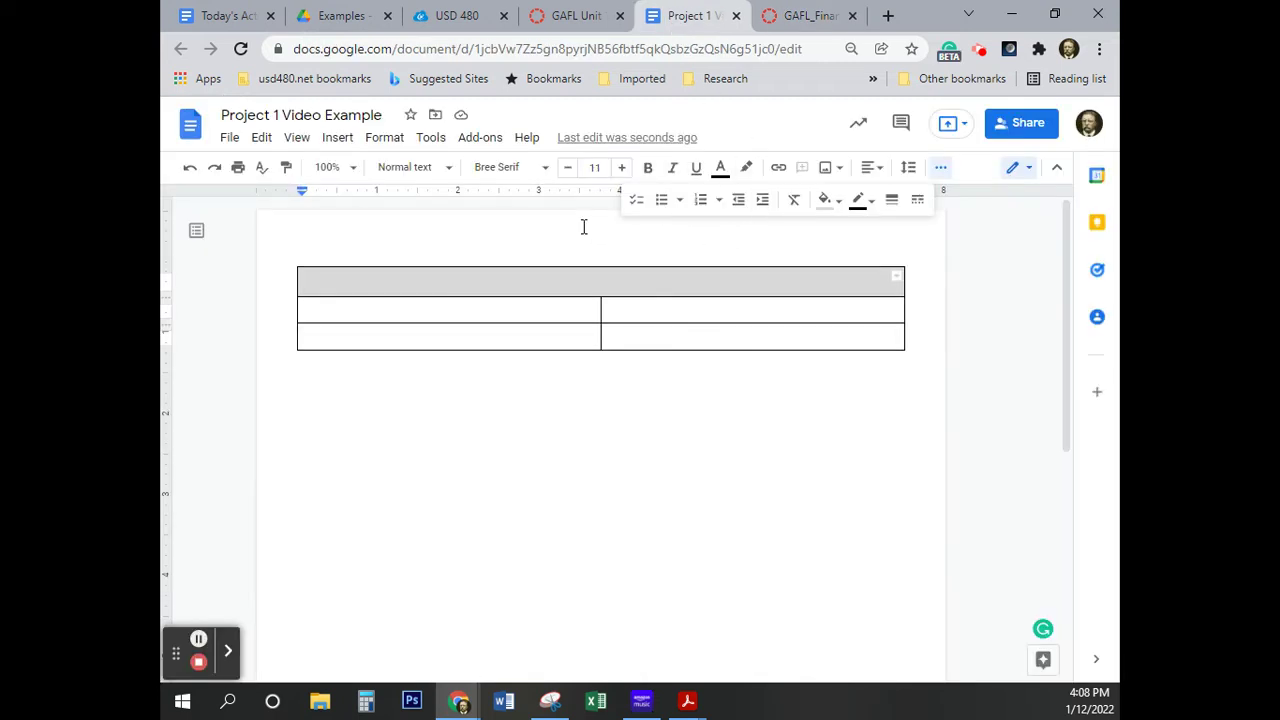
{"action": "type", "text": "Financial"}
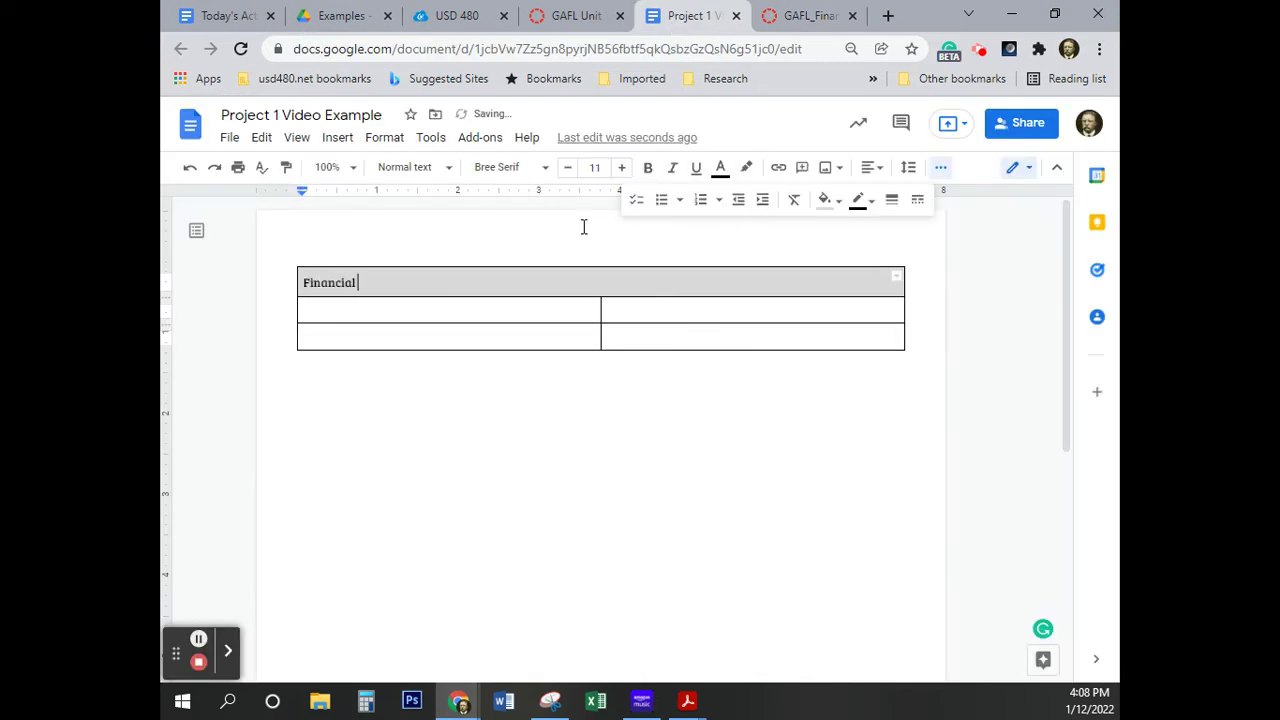
{"action": "type", "text": " Fitness"}
{"action": "key", "text": "Return"}
{"action": "type", "text": "For "}
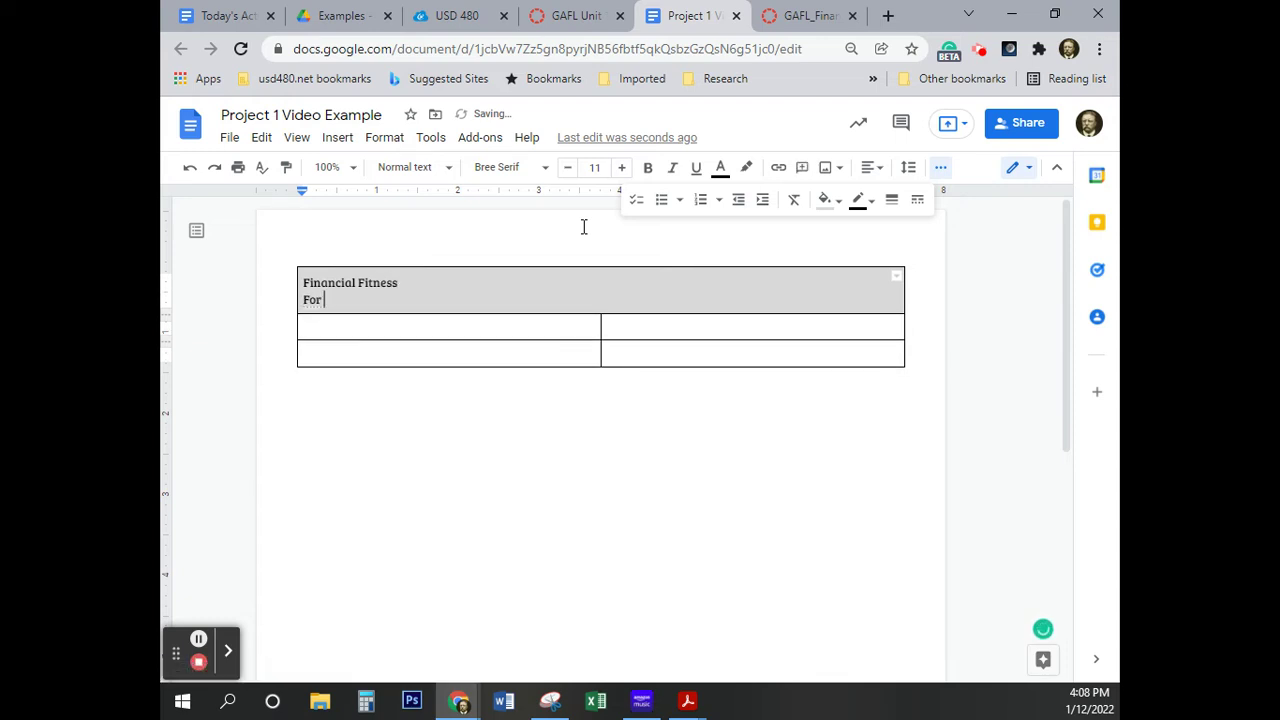
{"action": "type", "text": "Teens"}
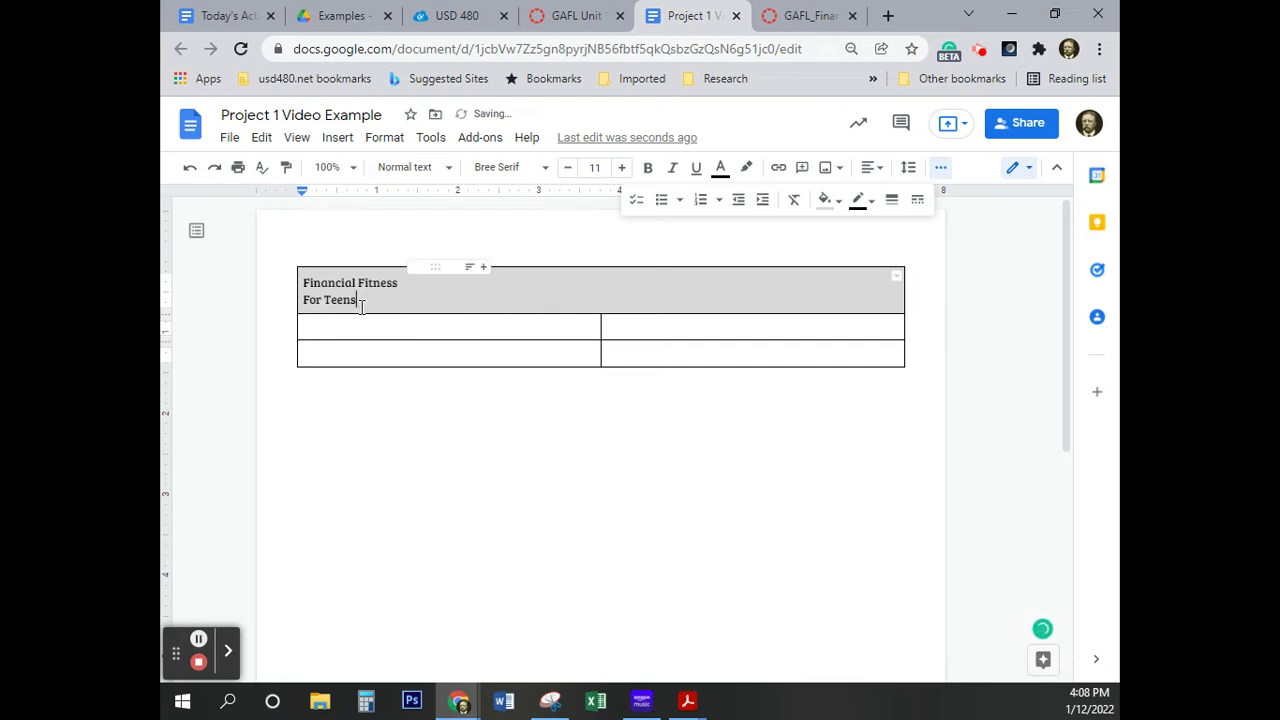
Step: Center align both lines of the newsletter title in the first row
{"action": "left_click_drag", "start_coordinate": [362, 306], "coordinate": [300, 280]}
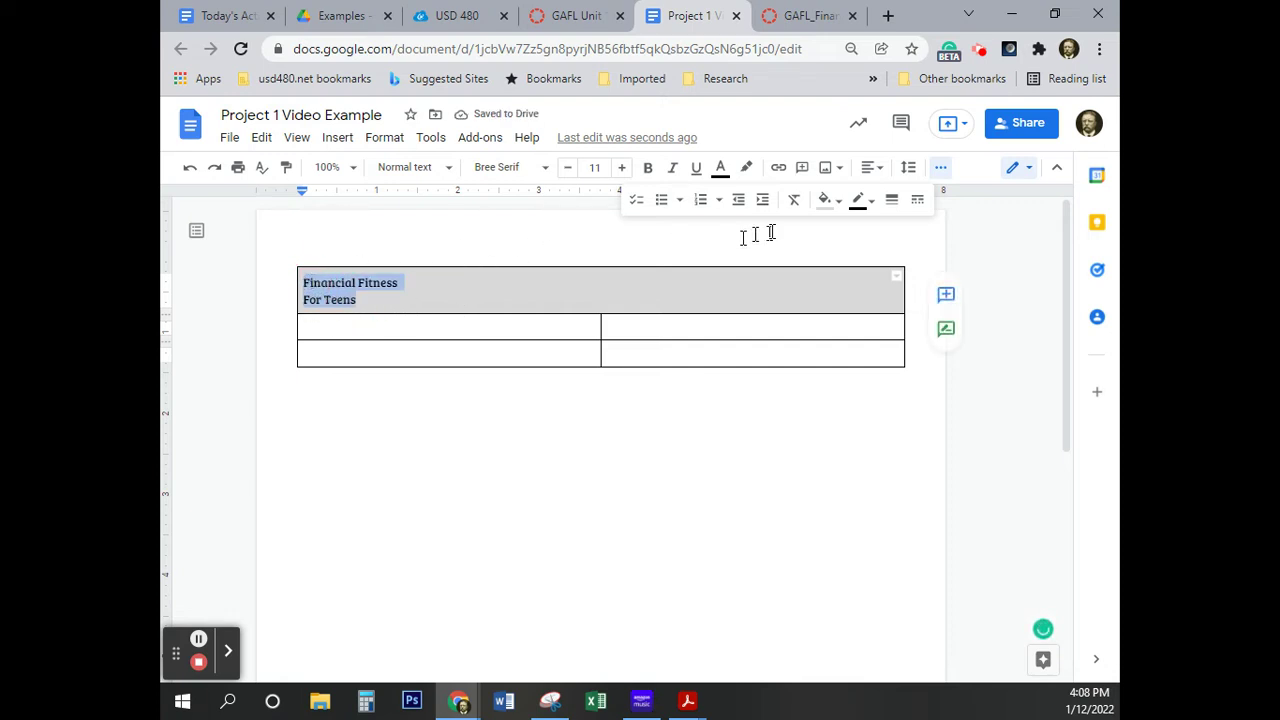
{"action": "left_click", "coordinate": [880, 175]}
{"action": "left_click", "coordinate": [823, 205]}
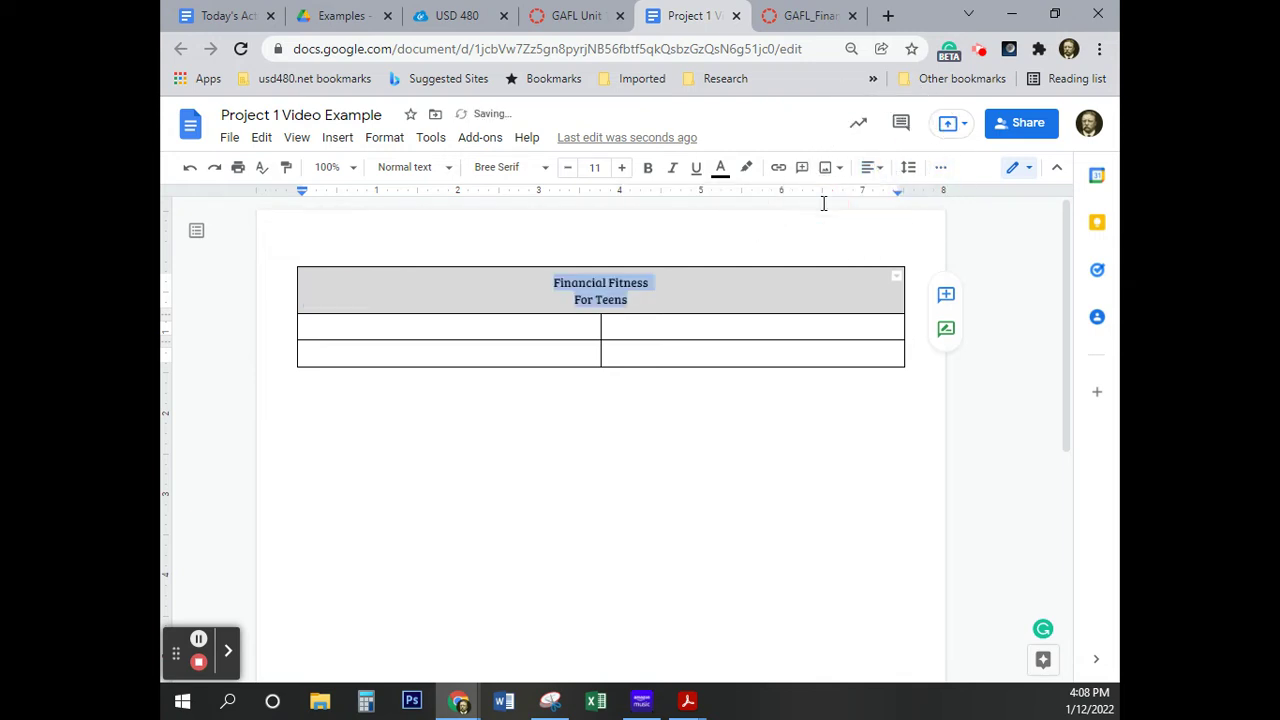
Step: Check instruction 8 in the eText and set the two-line newsletter title's font size to 60
{"action": "left_click", "coordinate": [812, 18]}
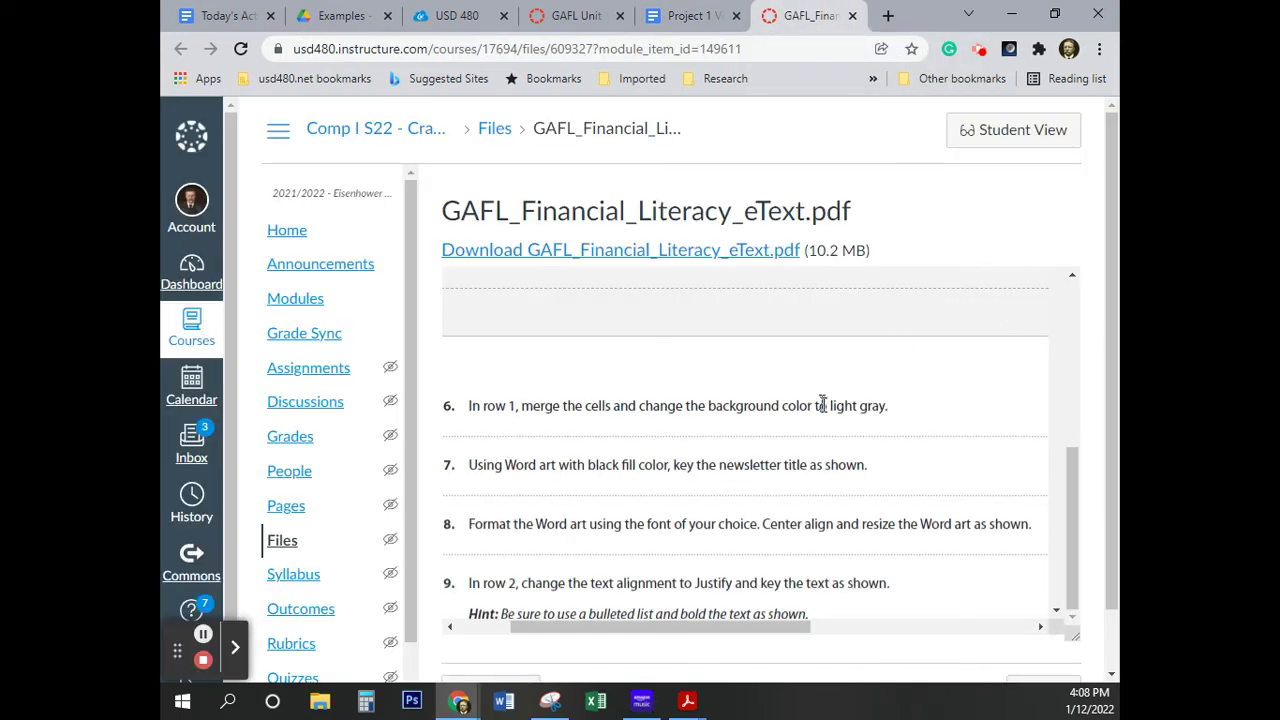
{"action": "scroll", "coordinate": [822, 420], "scroll_direction": "down", "scroll_amount": 1}
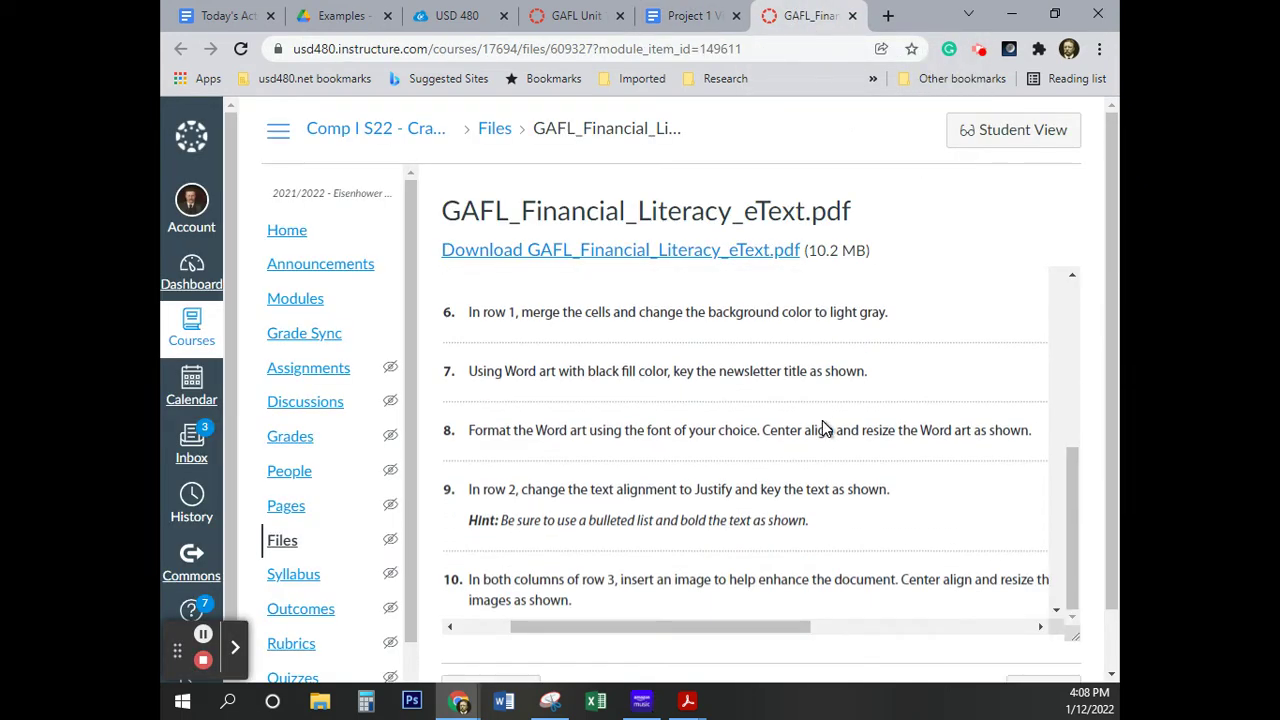
{"action": "left_click", "coordinate": [683, 18]}
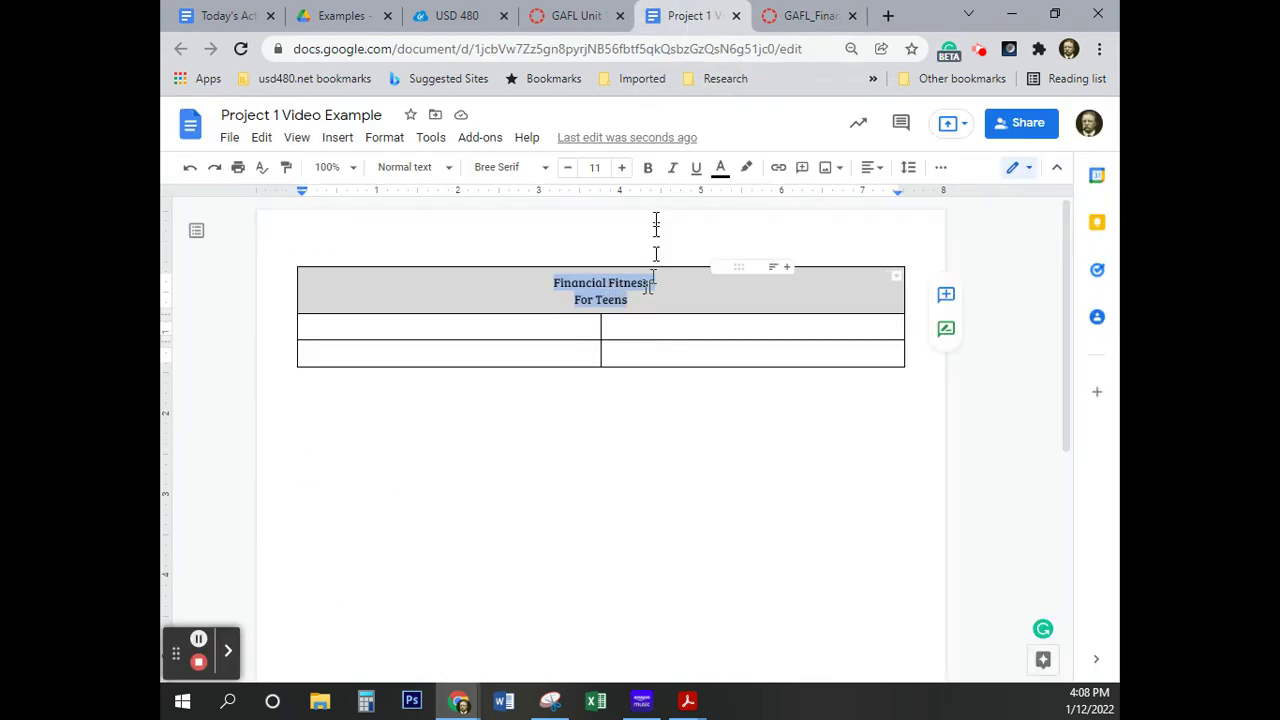
{"action": "left_click", "coordinate": [621, 167]}
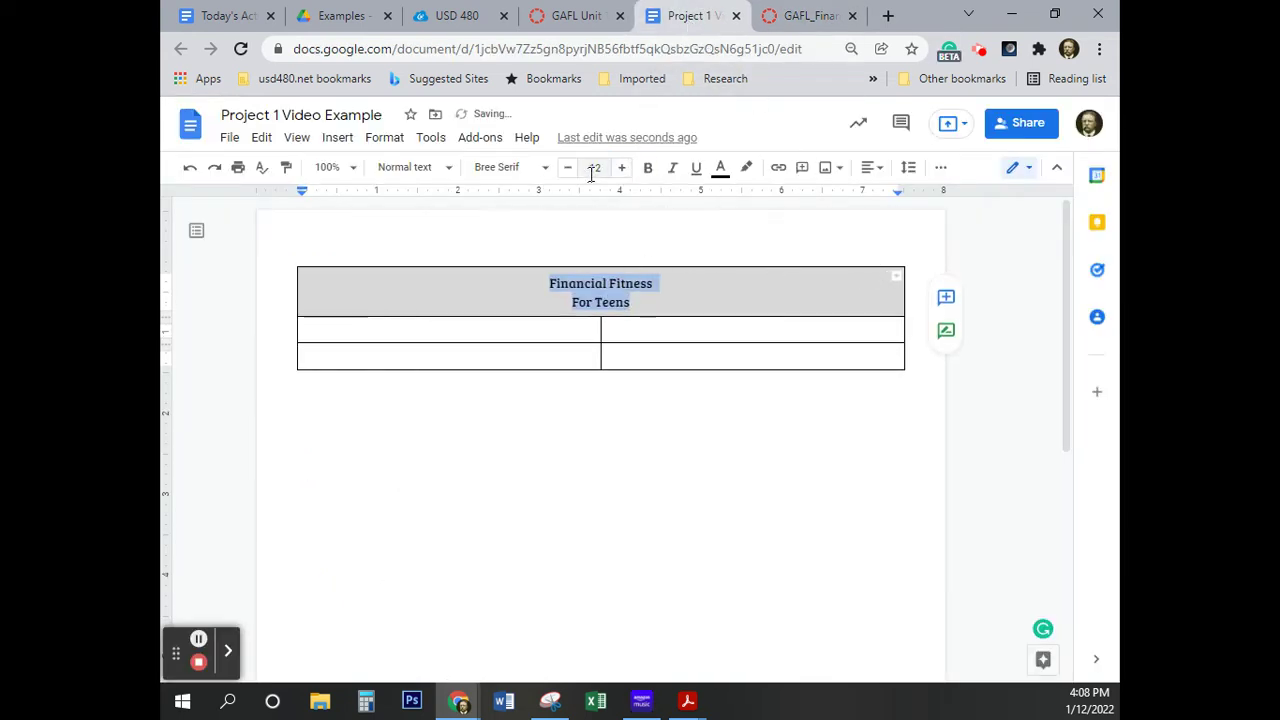
{"action": "left_click", "coordinate": [597, 168]}
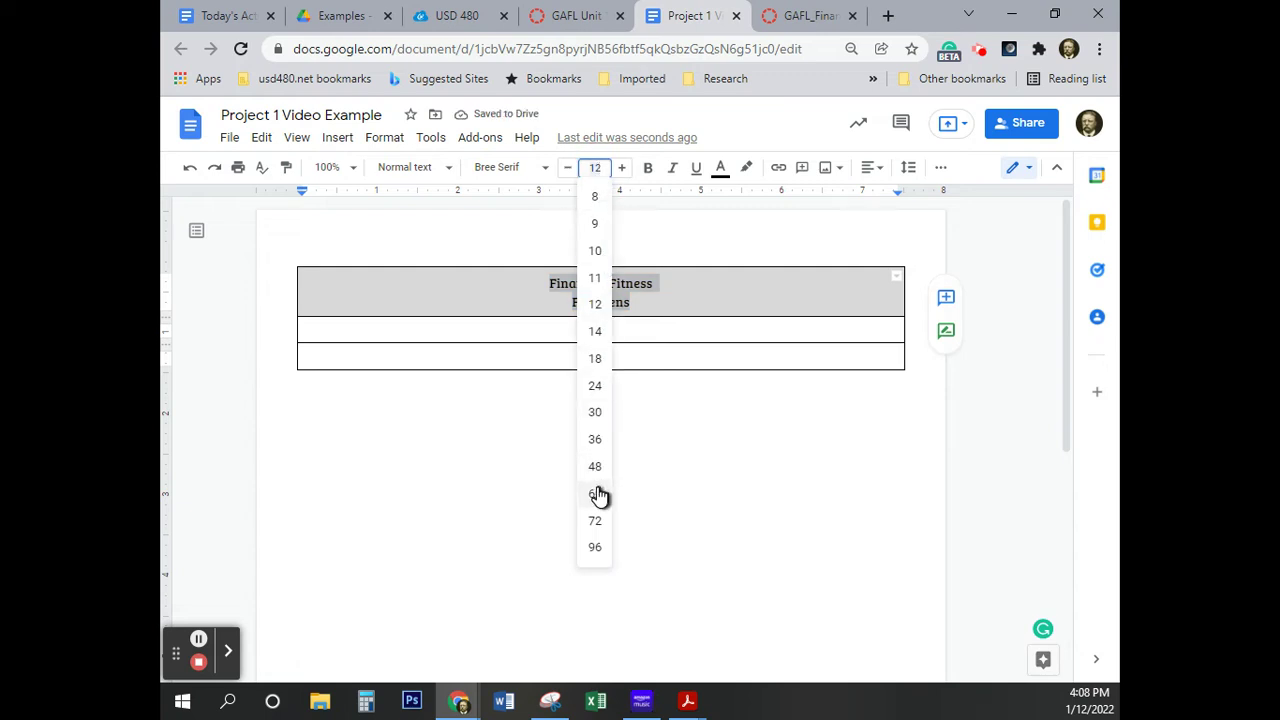
{"action": "left_click", "coordinate": [598, 493]}
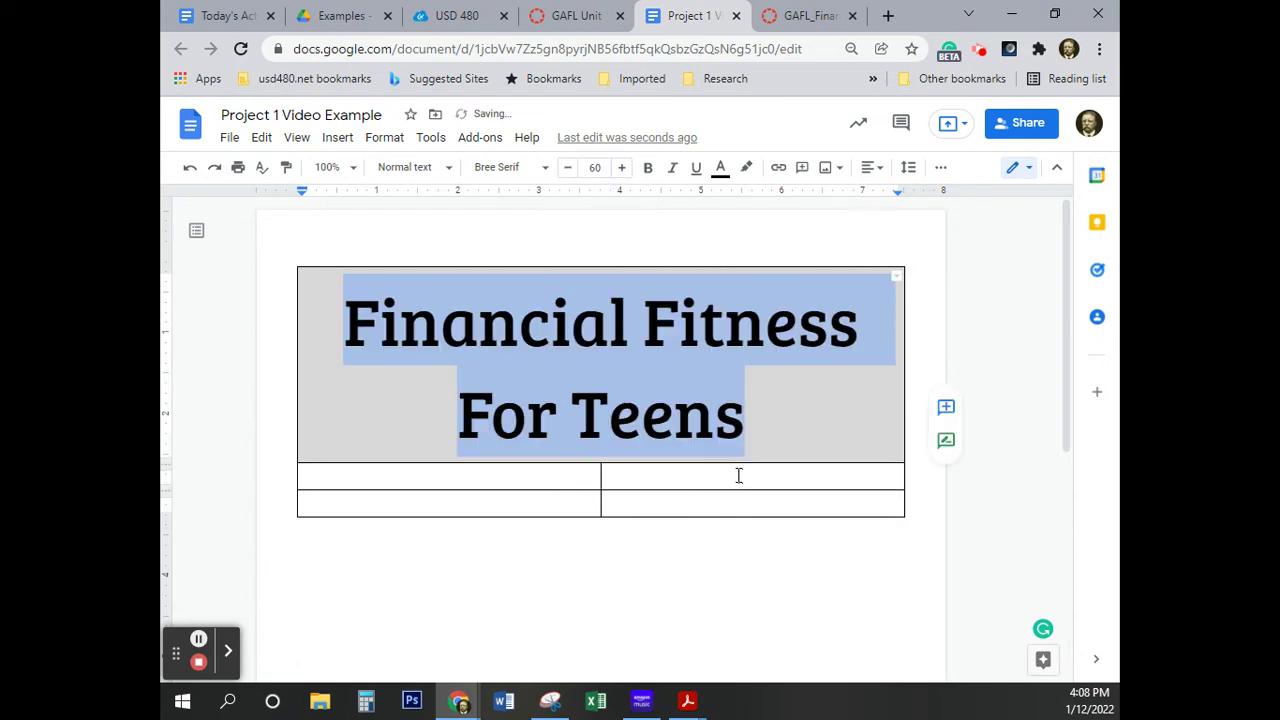
{"action": "left_click", "coordinate": [700, 440]}
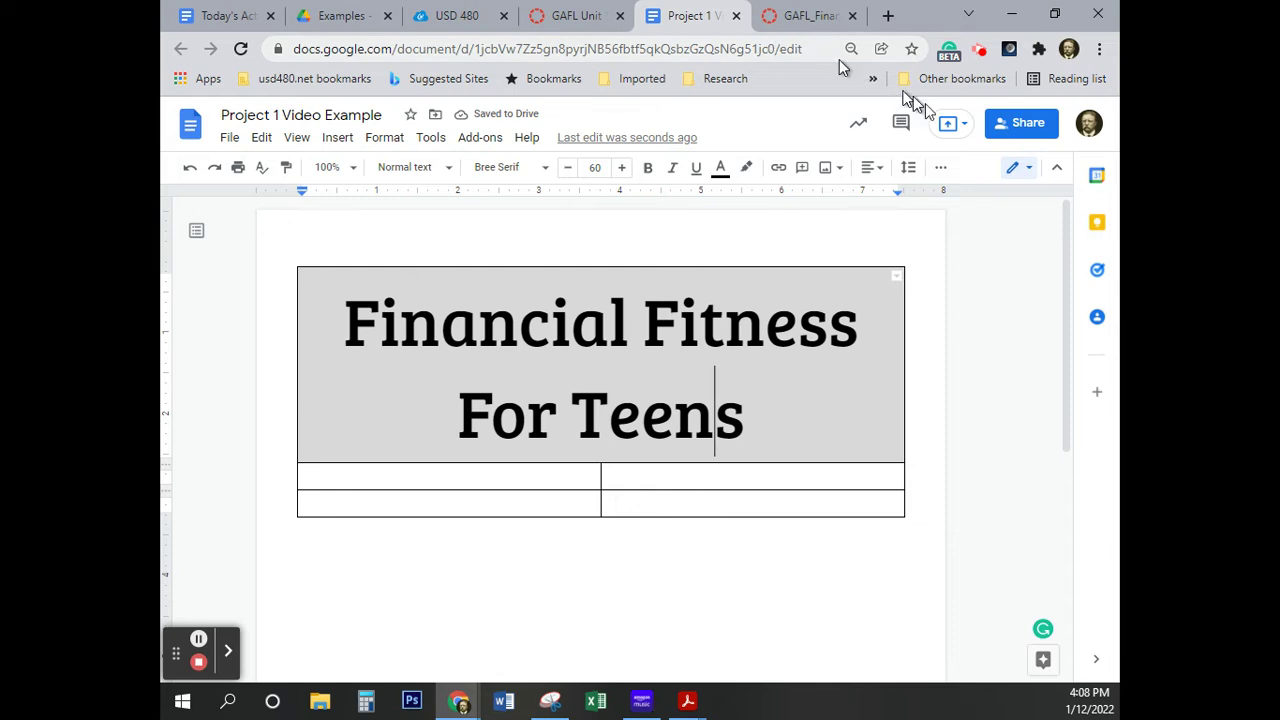
Step: Check instruction 9 in the eText and copy the first-car and credit-score paragraphs from the GAFL Unit 1, Project 1 assignment page
{"action": "left_click", "coordinate": [808, 18]}
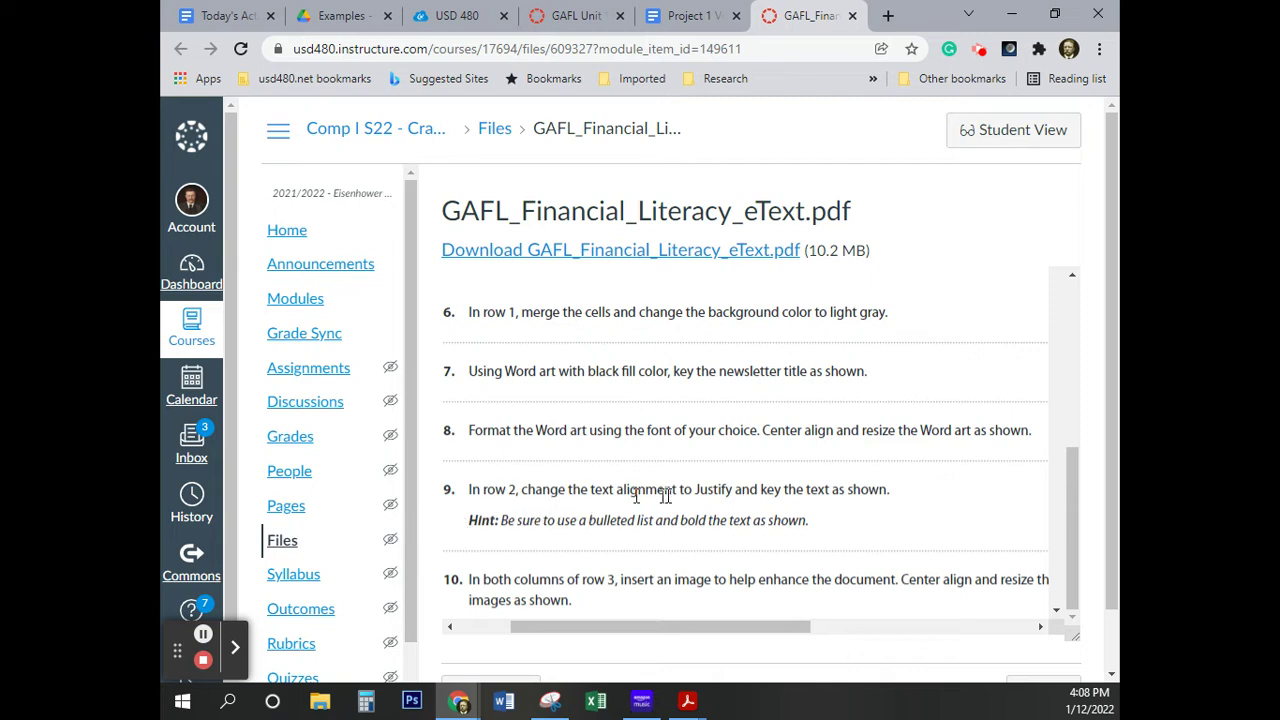
{"action": "left_click_drag", "start_coordinate": [731, 489], "coordinate": [695, 491]}
{"action": "left_click", "coordinate": [752, 503]}
{"action": "left_click", "coordinate": [567, 18]}
{"action": "scroll", "coordinate": [763, 310], "scroll_direction": "up", "scroll_amount": 3}
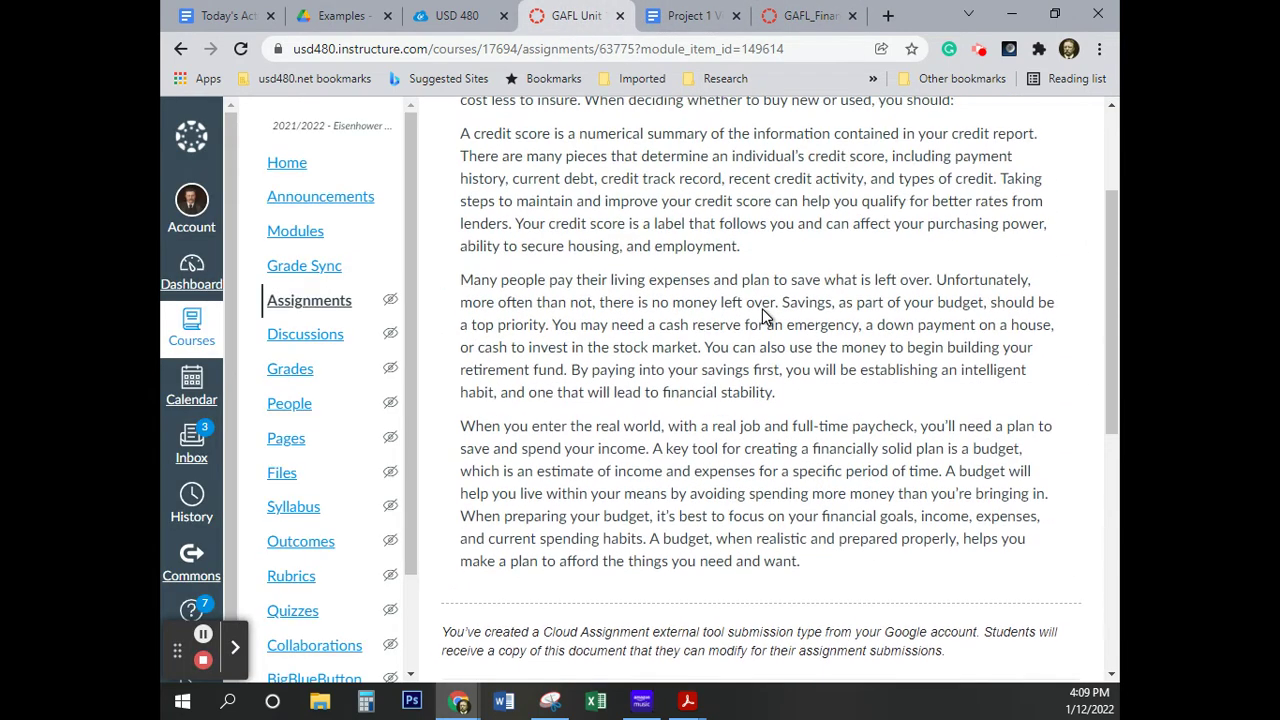
{"action": "scroll", "coordinate": [763, 310], "scroll_direction": "up", "scroll_amount": 2}
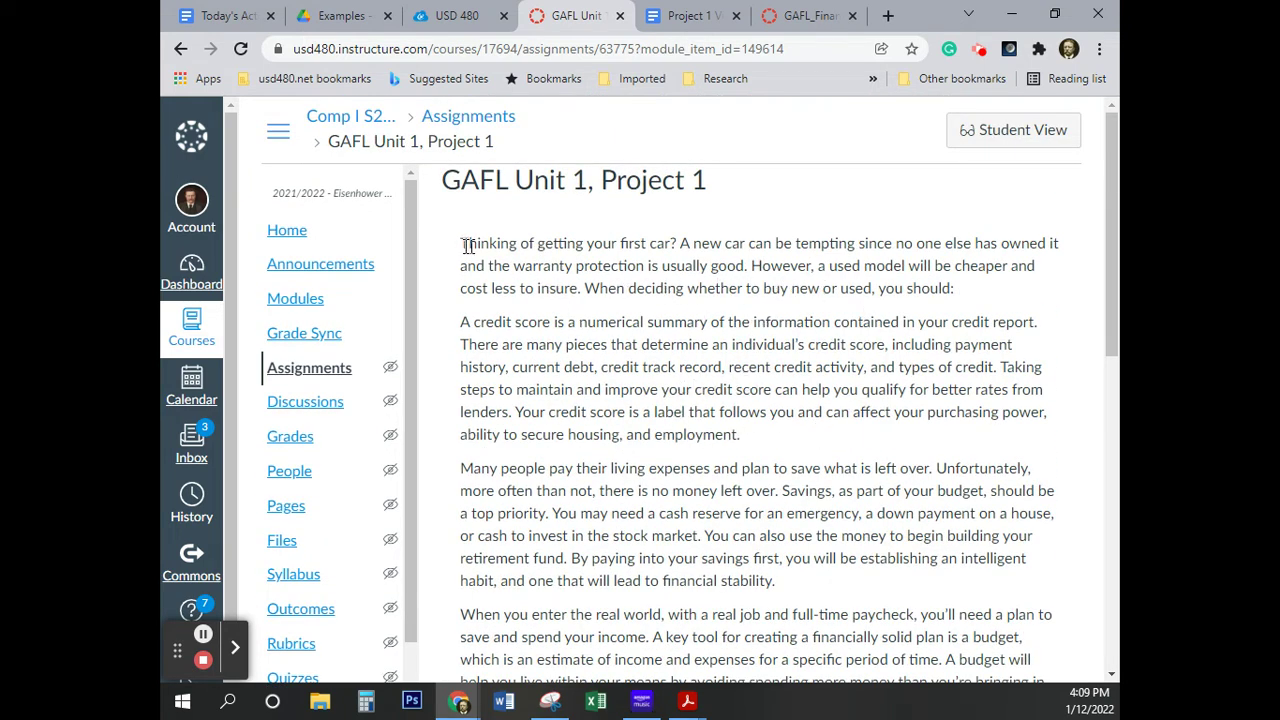
{"action": "left_click_drag", "start_coordinate": [460, 246], "coordinate": [758, 437]}
{"action": "key", "text": "ctrl+c"}
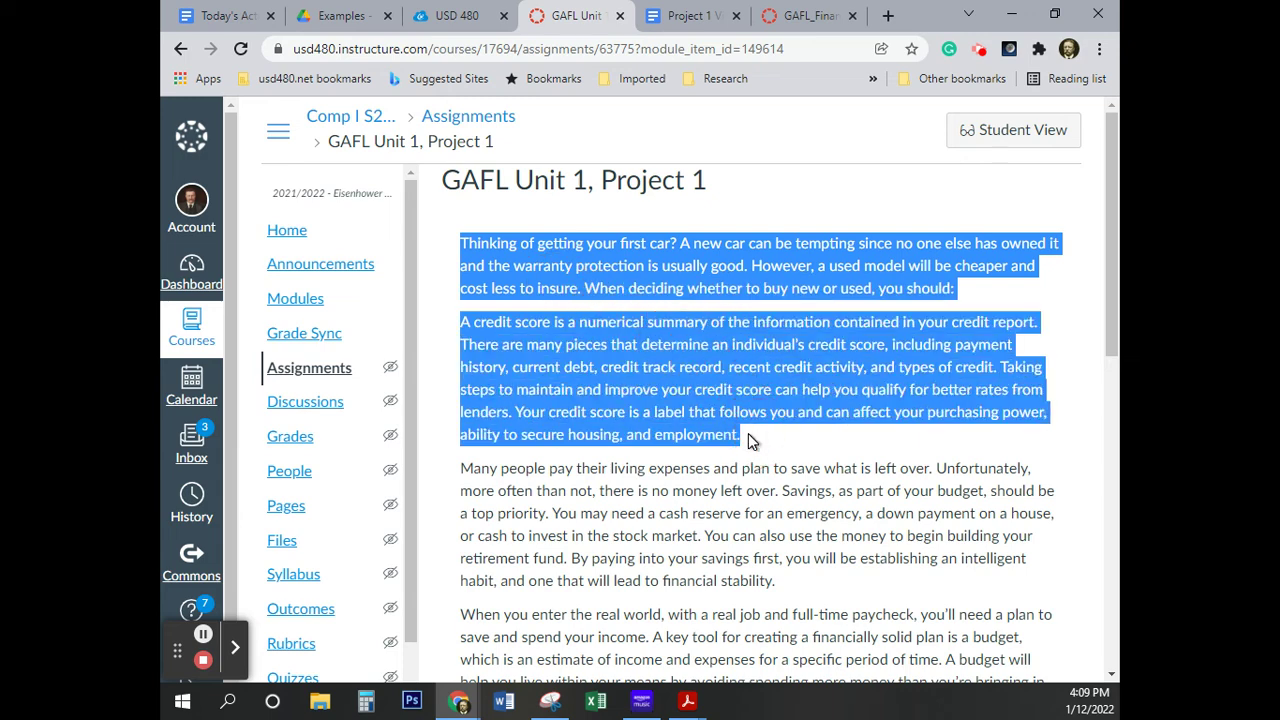
Step: Paste the copied paragraphs into the first cell of the document table's second row and remove the blank line after them
{"action": "left_click", "coordinate": [686, 17]}
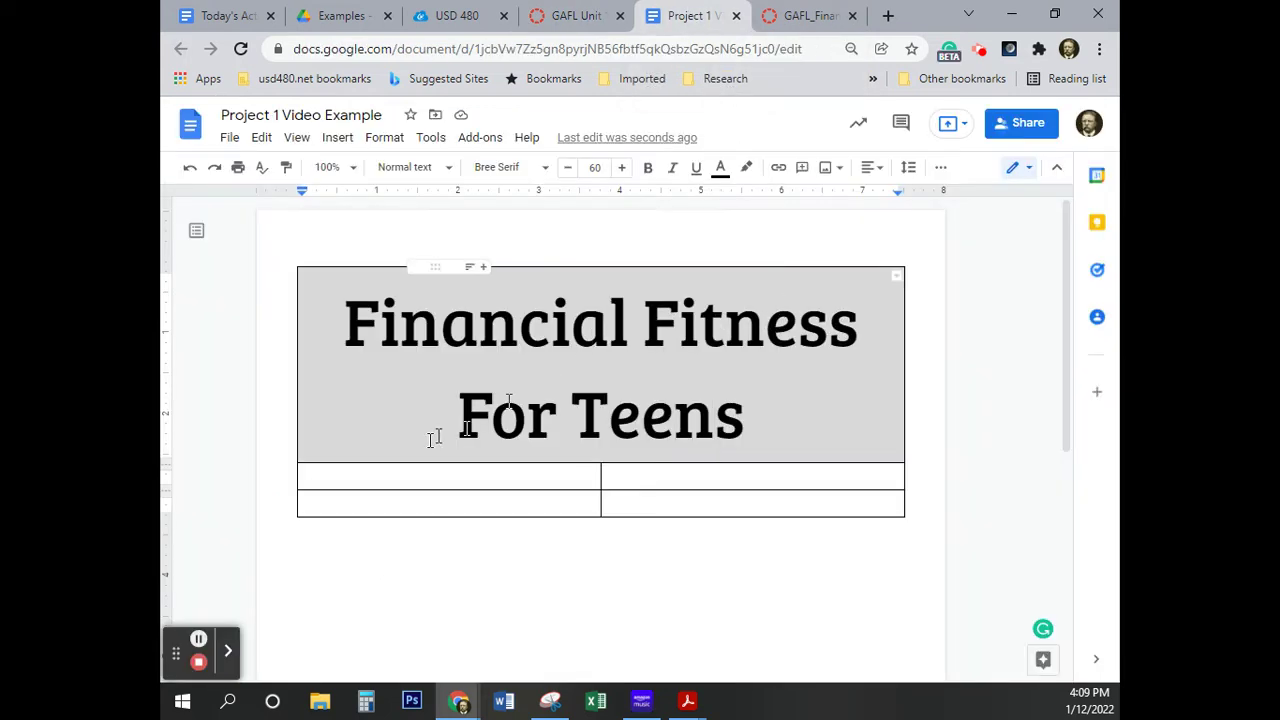
{"action": "left_click", "coordinate": [380, 474]}
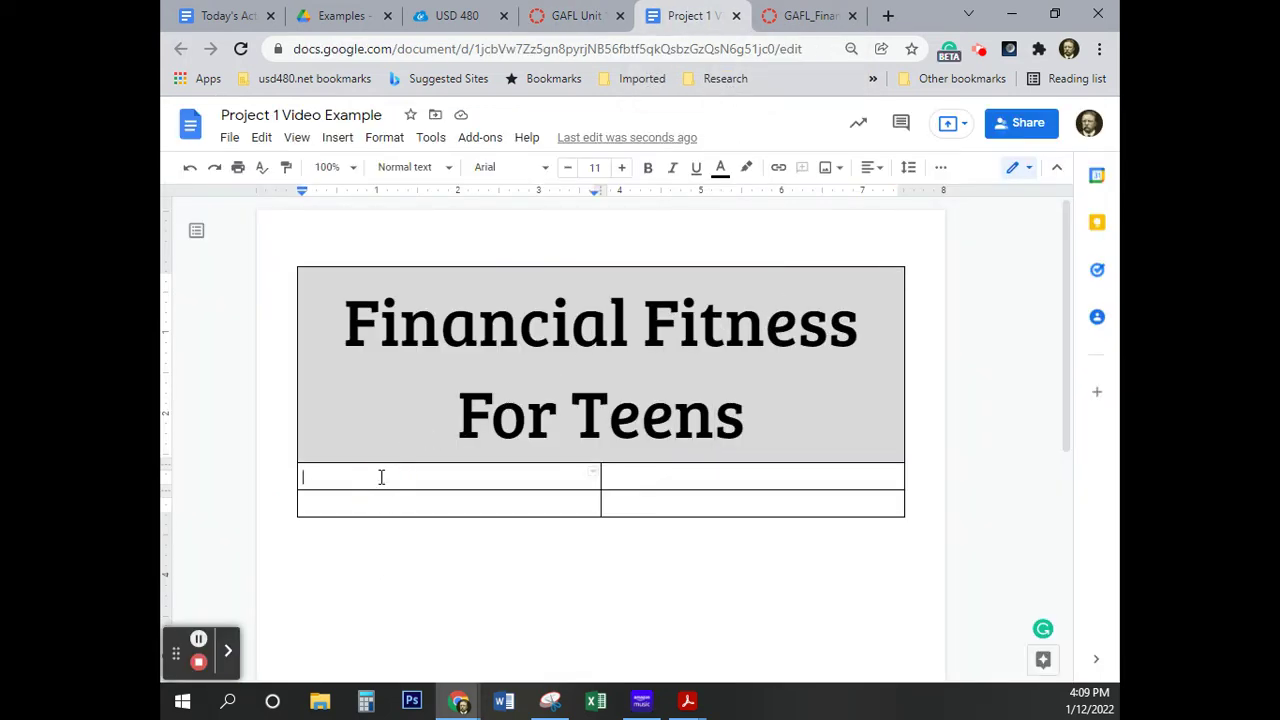
{"action": "key", "text": "ctrl+v"}
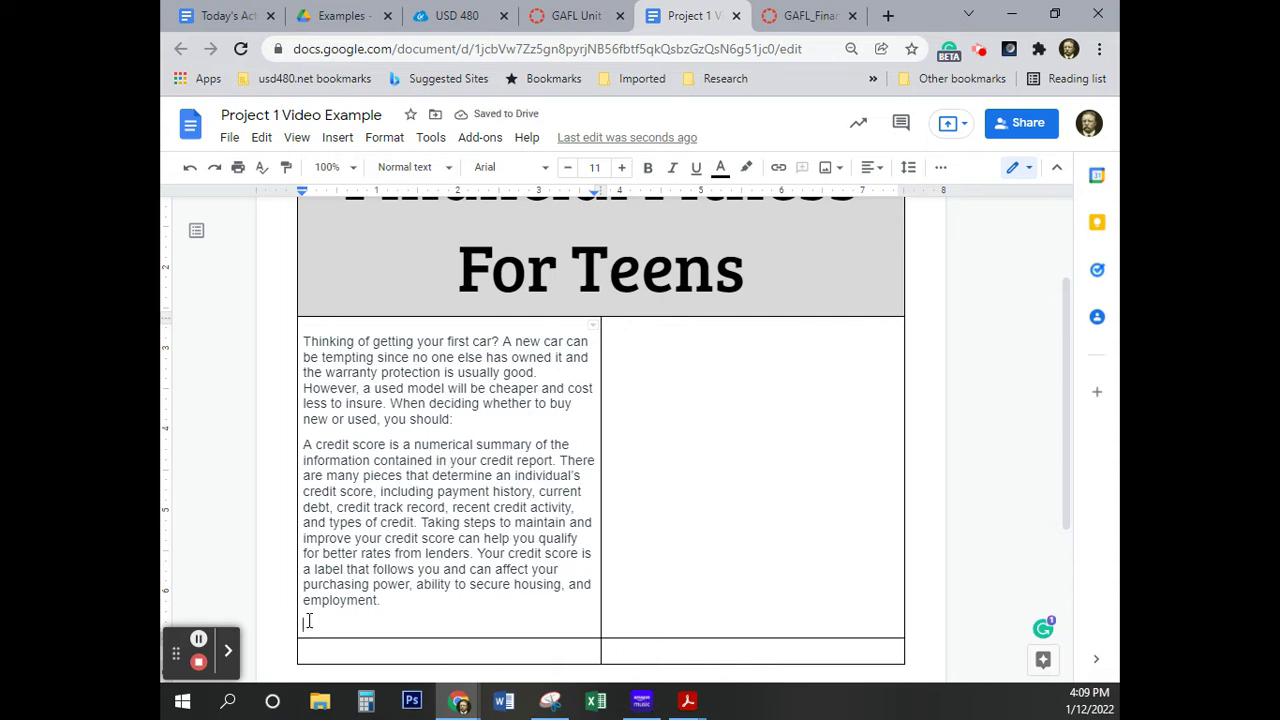
{"action": "key", "text": "BackSpace"}
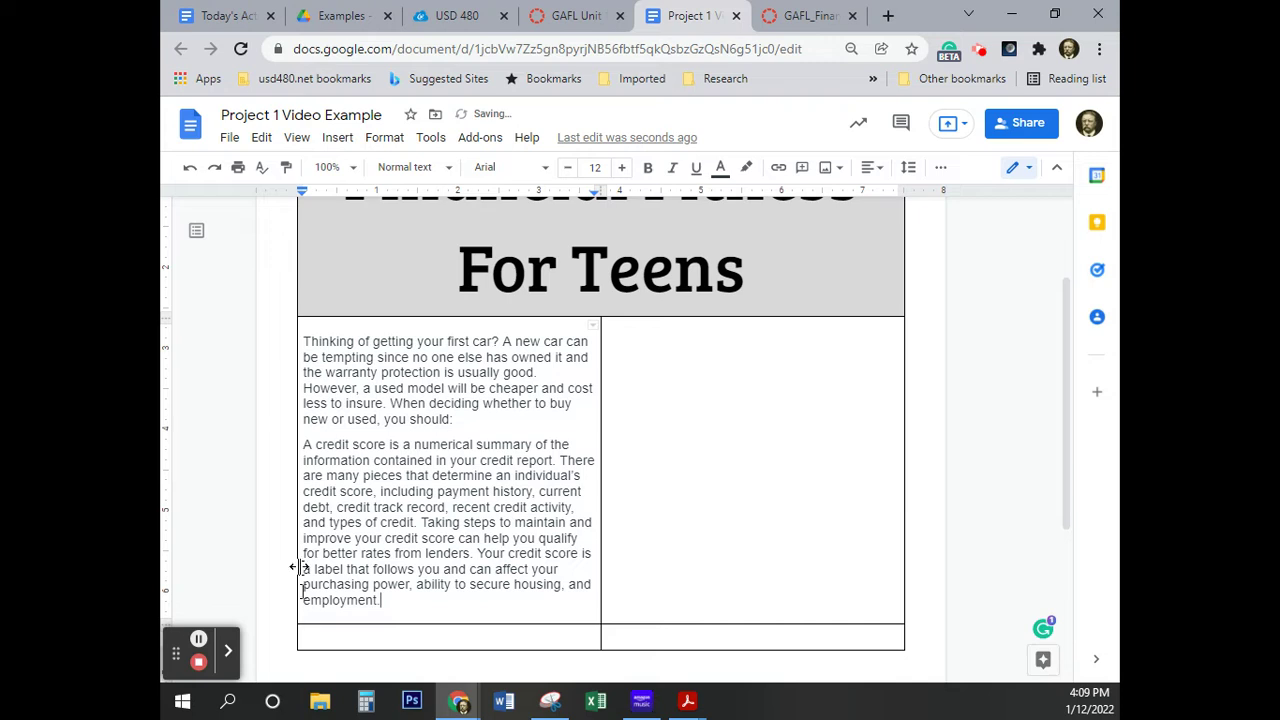
Step: Change the text color of both pasted paragraphs in row 2 to black
{"action": "left_click_drag", "start_coordinate": [389, 601], "coordinate": [337, 507]}
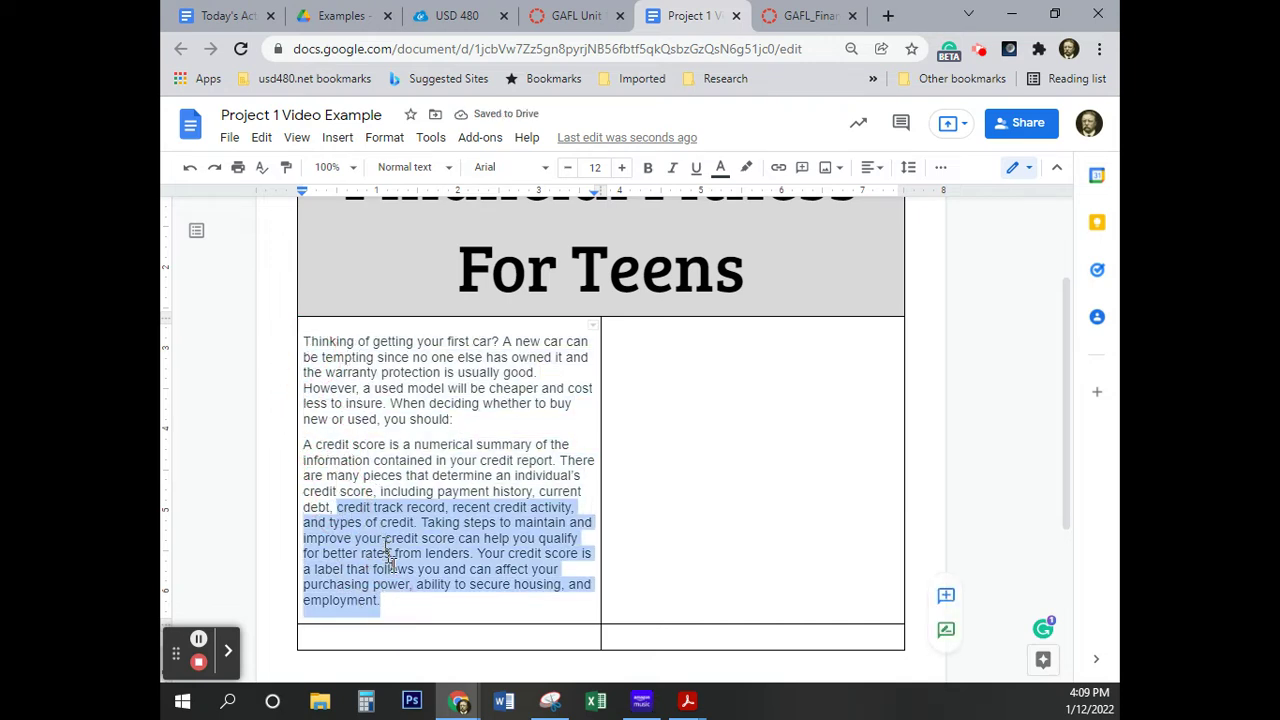
{"action": "left_click", "coordinate": [386, 605]}
{"action": "left_click_drag", "start_coordinate": [387, 604], "coordinate": [307, 344]}
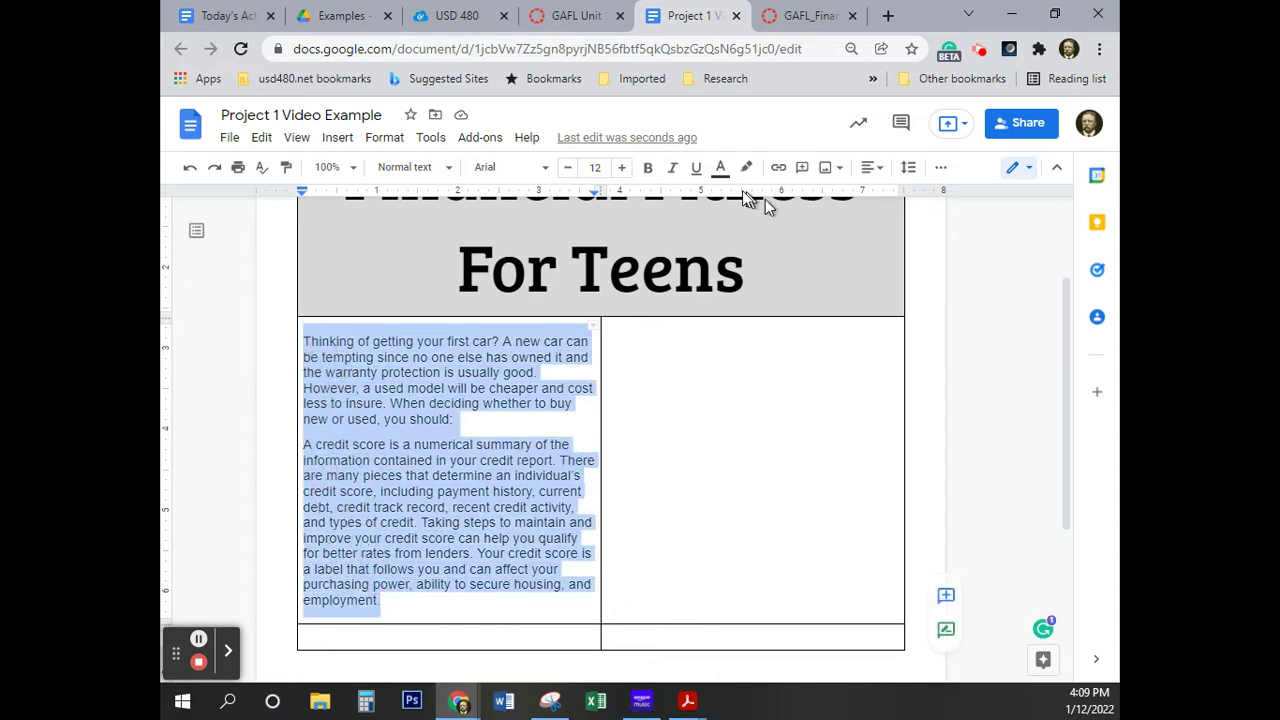
{"action": "left_click", "coordinate": [720, 167]}
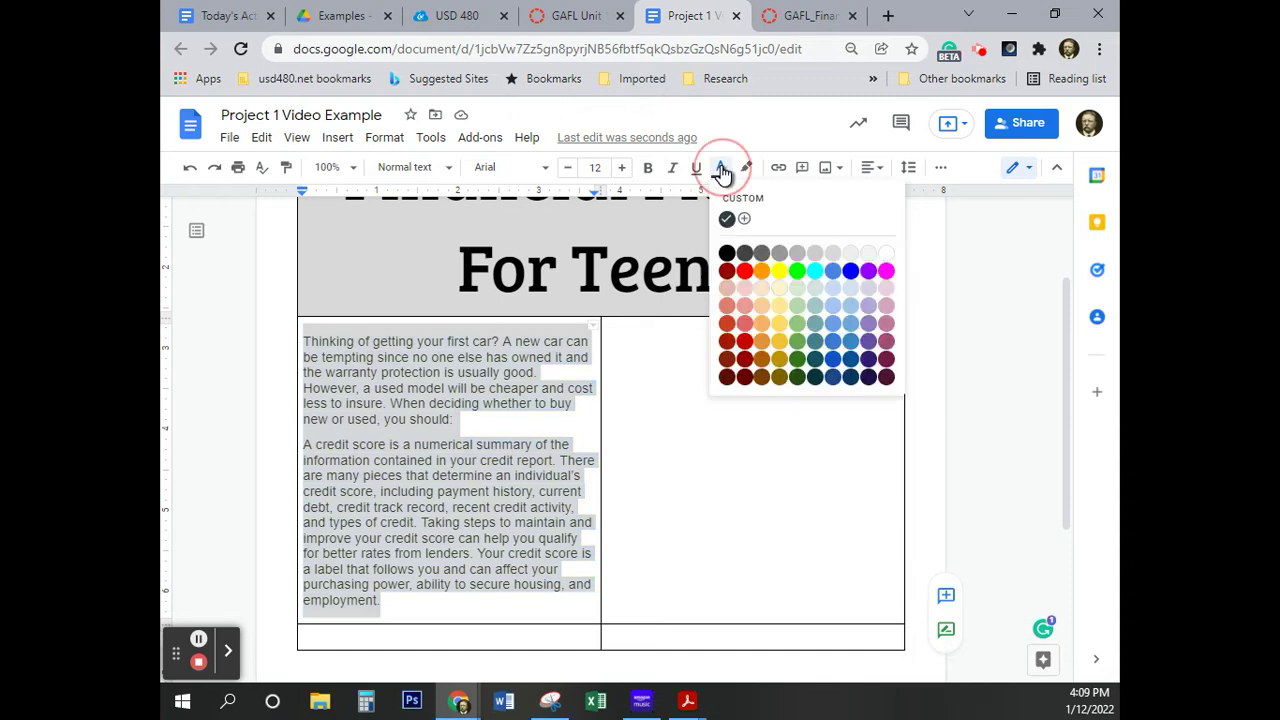
{"action": "left_click", "coordinate": [727, 254]}
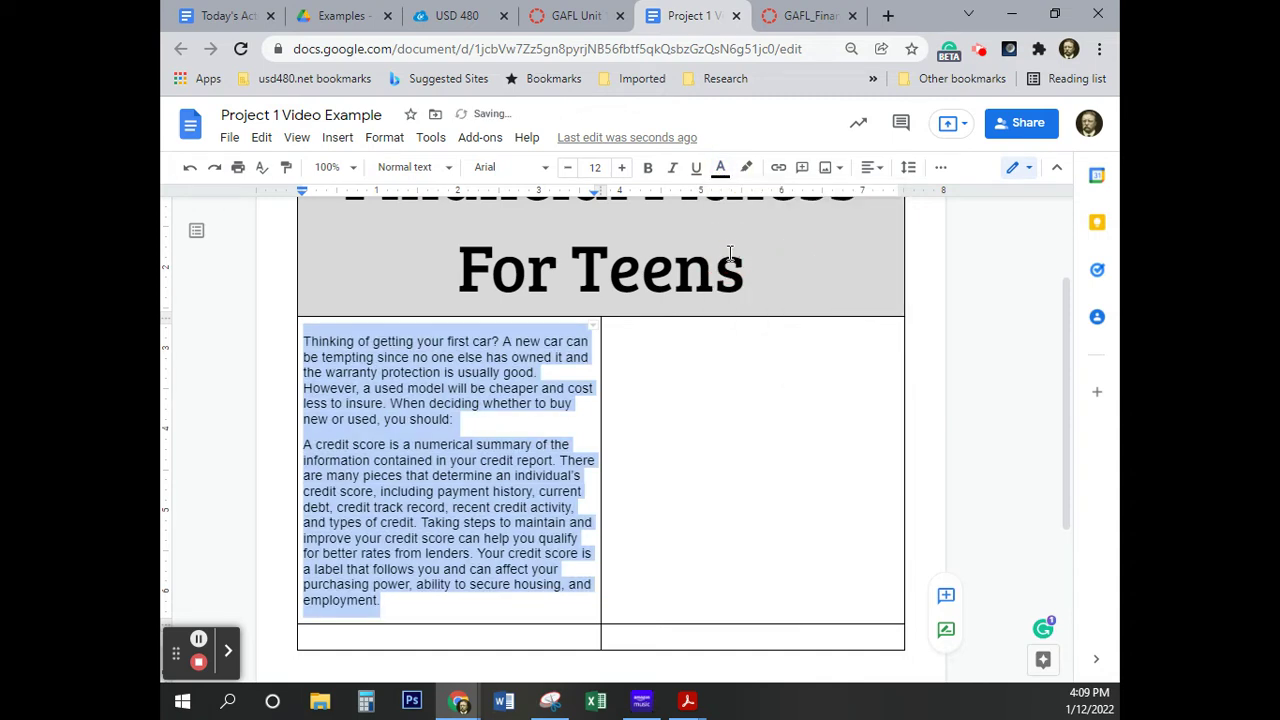
{"action": "left_click", "coordinate": [468, 491]}
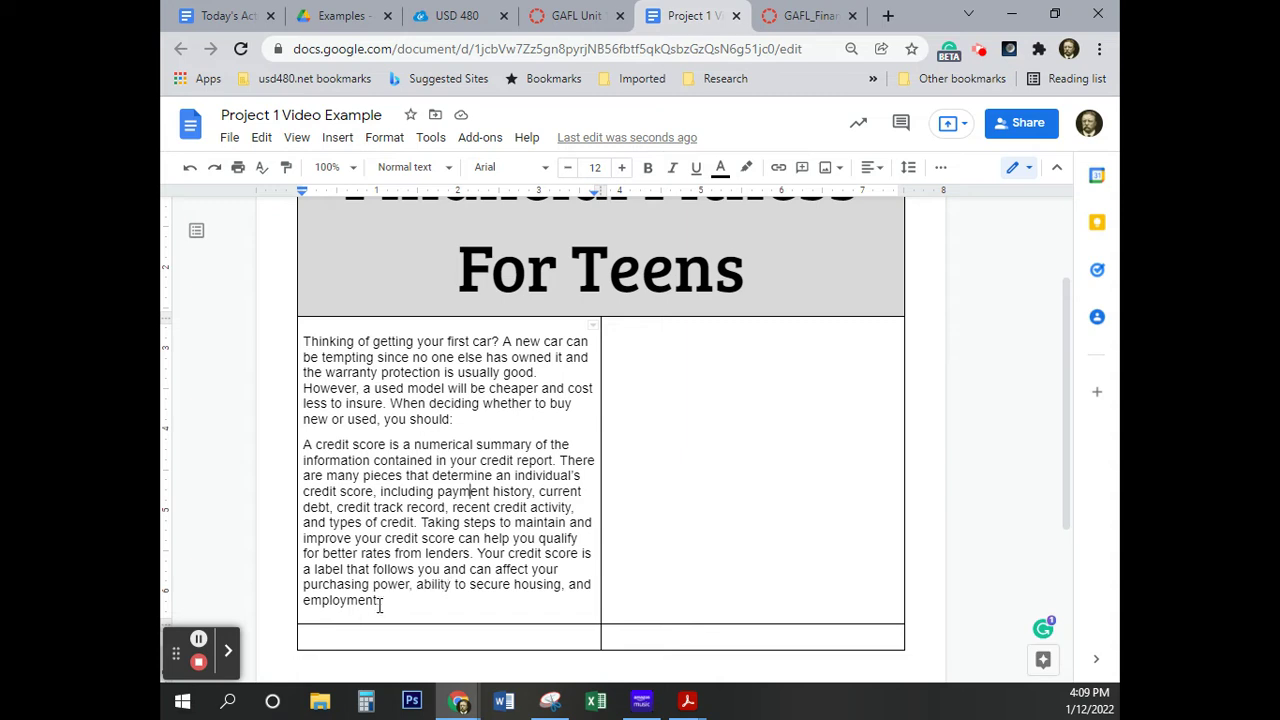
Step: Justify the first-car and credit-score paragraphs in the first cell of row 2
{"action": "left_click_drag", "start_coordinate": [379, 603], "coordinate": [307, 347]}
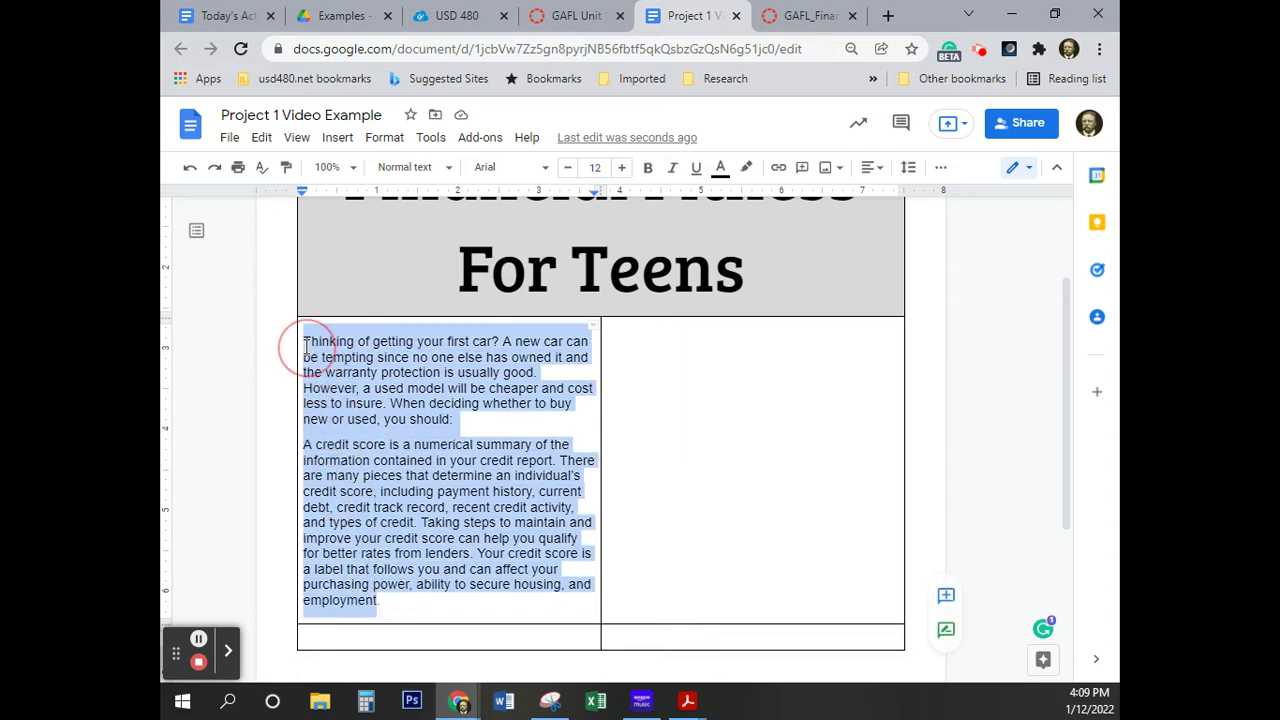
{"action": "left_click", "coordinate": [882, 170]}
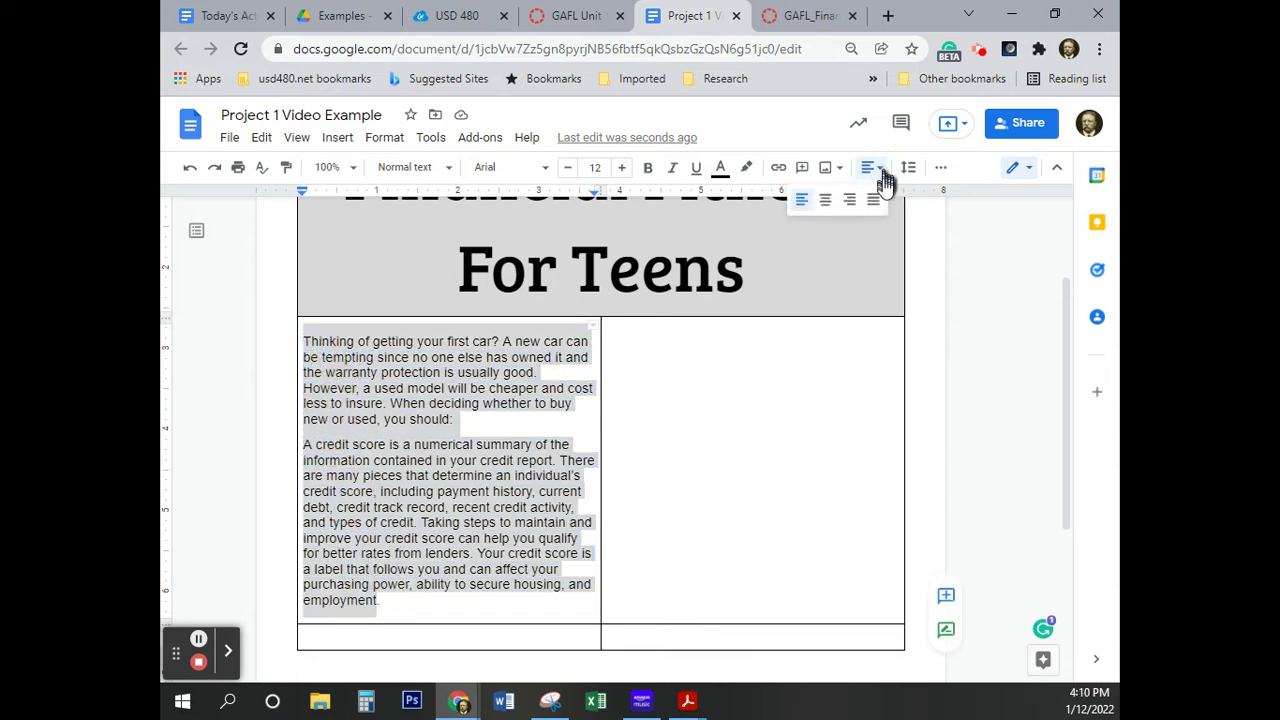
{"action": "left_click", "coordinate": [872, 201]}
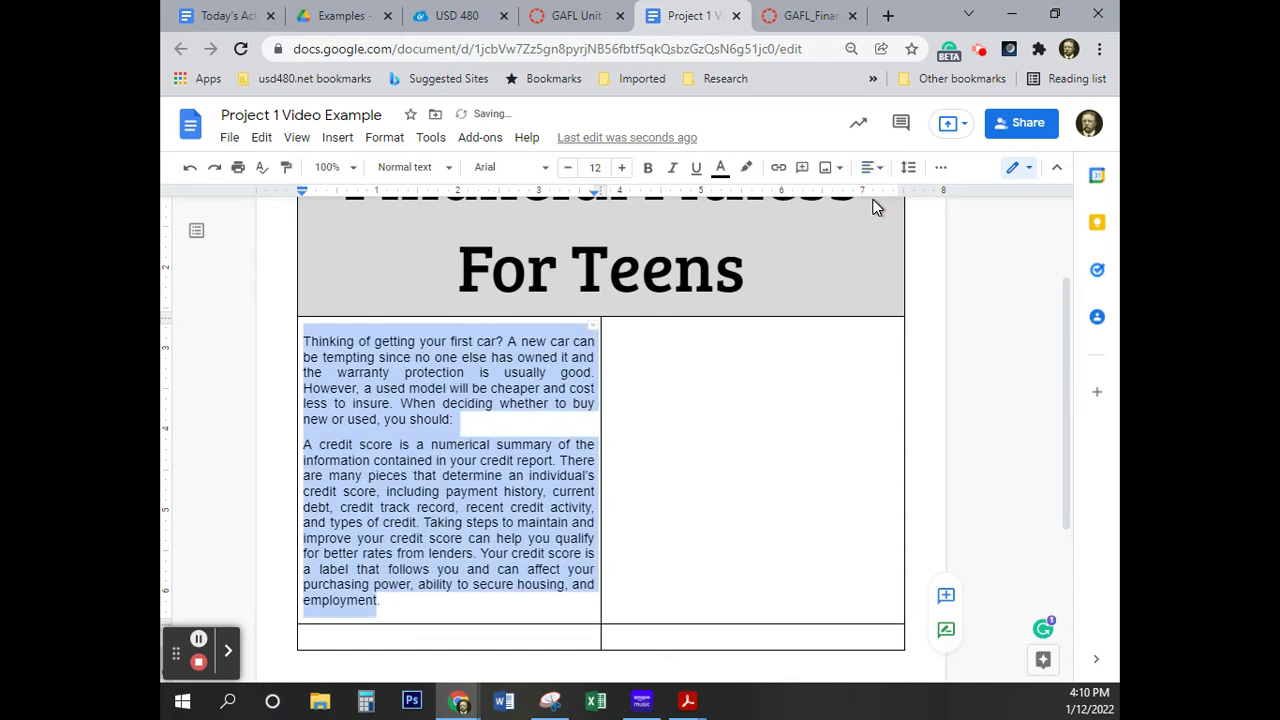
{"action": "left_click", "coordinate": [492, 505]}
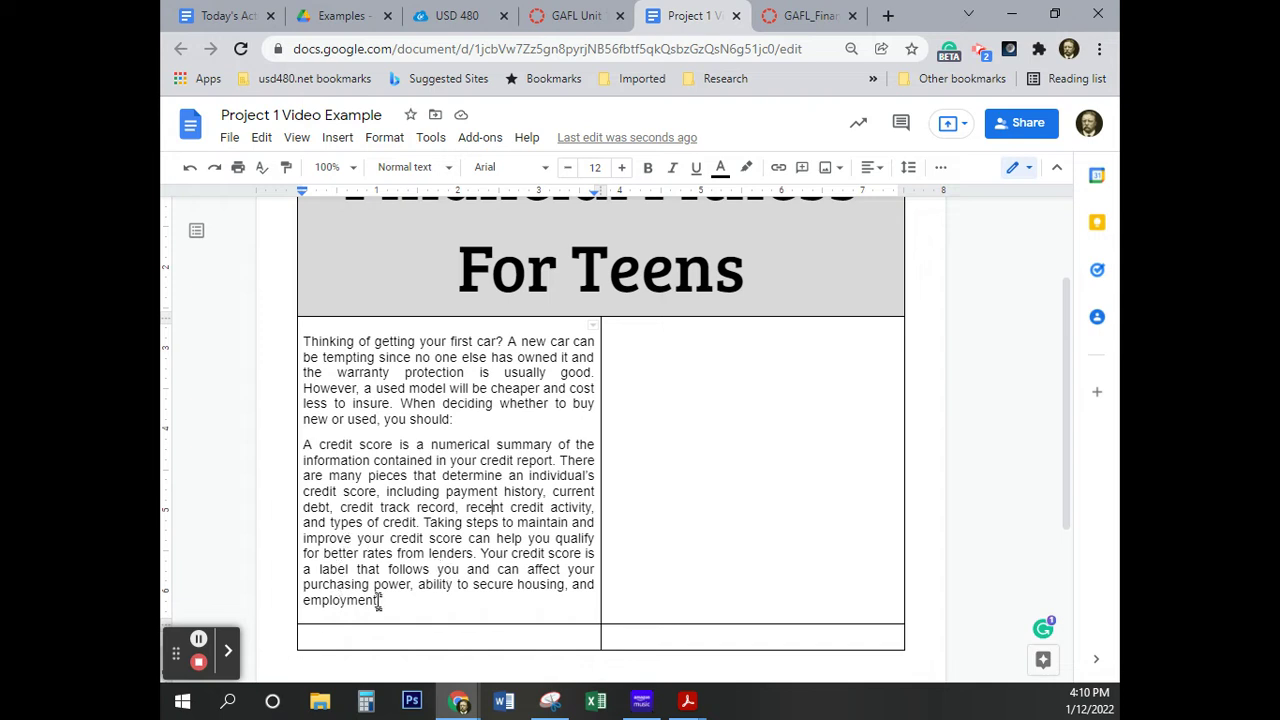
Step: Set both paragraphs in the first cell of row 2 back to left alignment and keep them selected
{"action": "left_click_drag", "start_coordinate": [383, 600], "coordinate": [303, 340]}
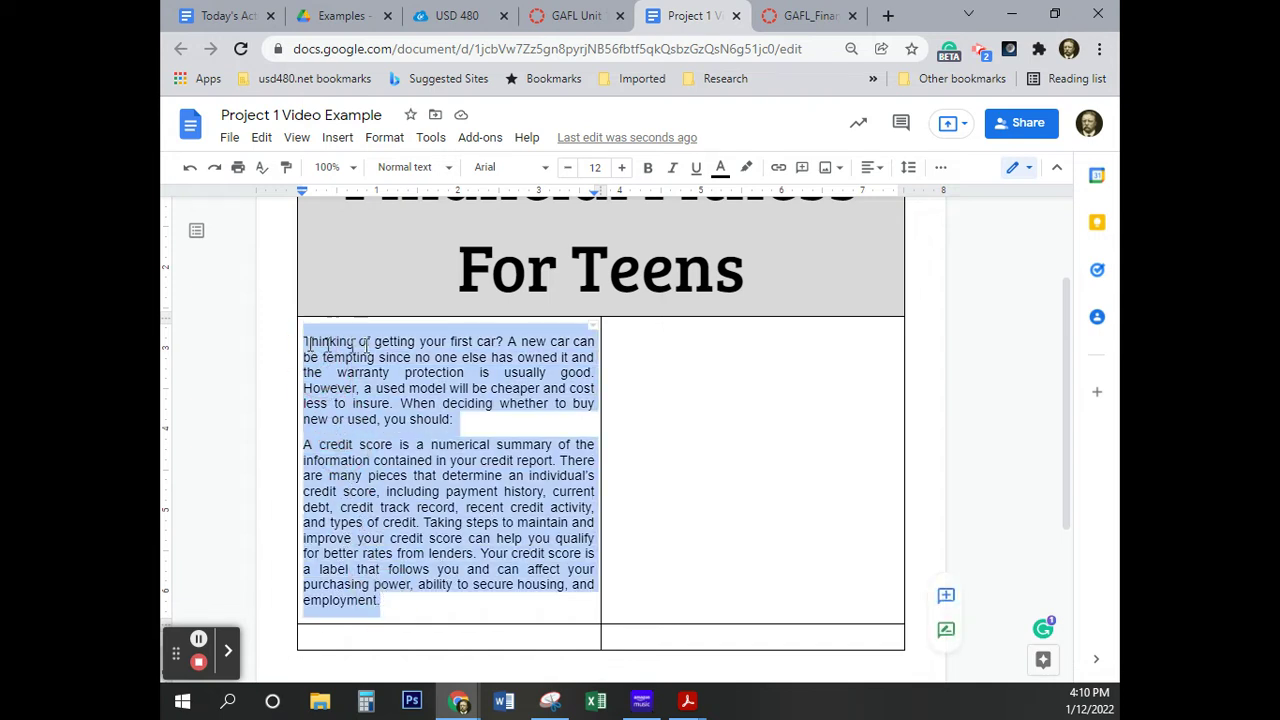
{"action": "left_click", "coordinate": [873, 167]}
{"action": "left_click", "coordinate": [803, 203]}
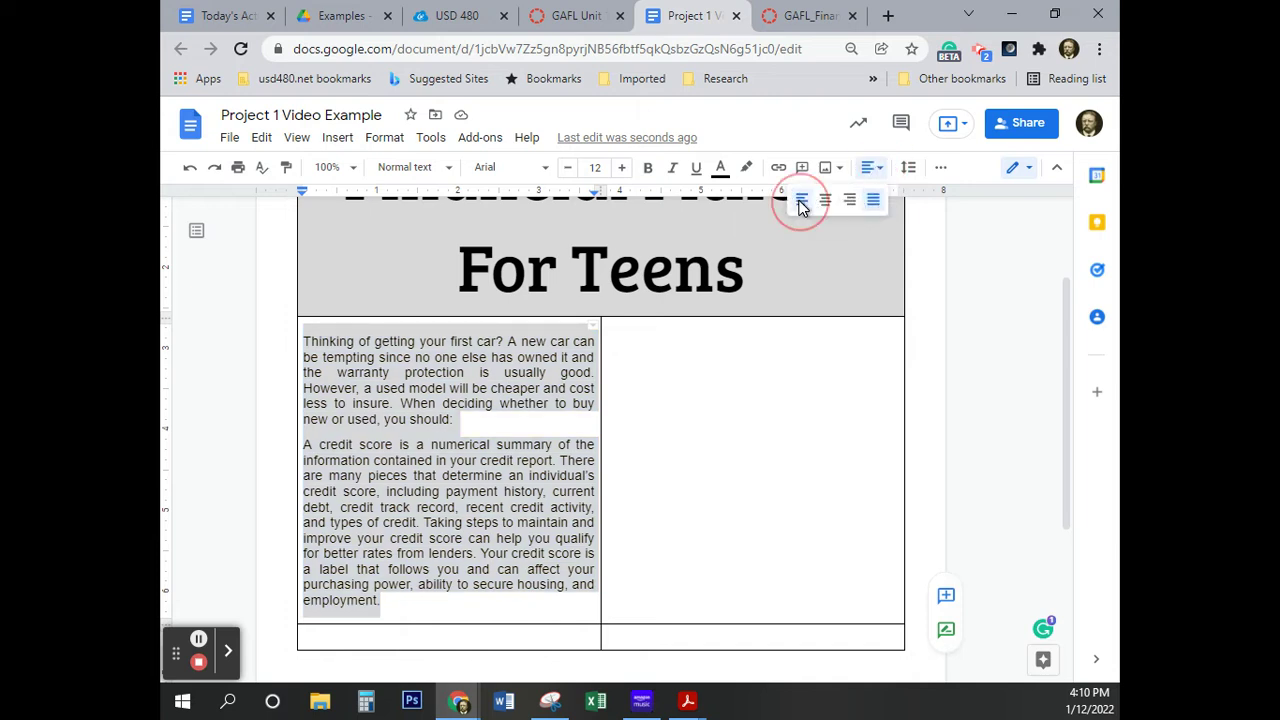
{"action": "left_click", "coordinate": [521, 423]}
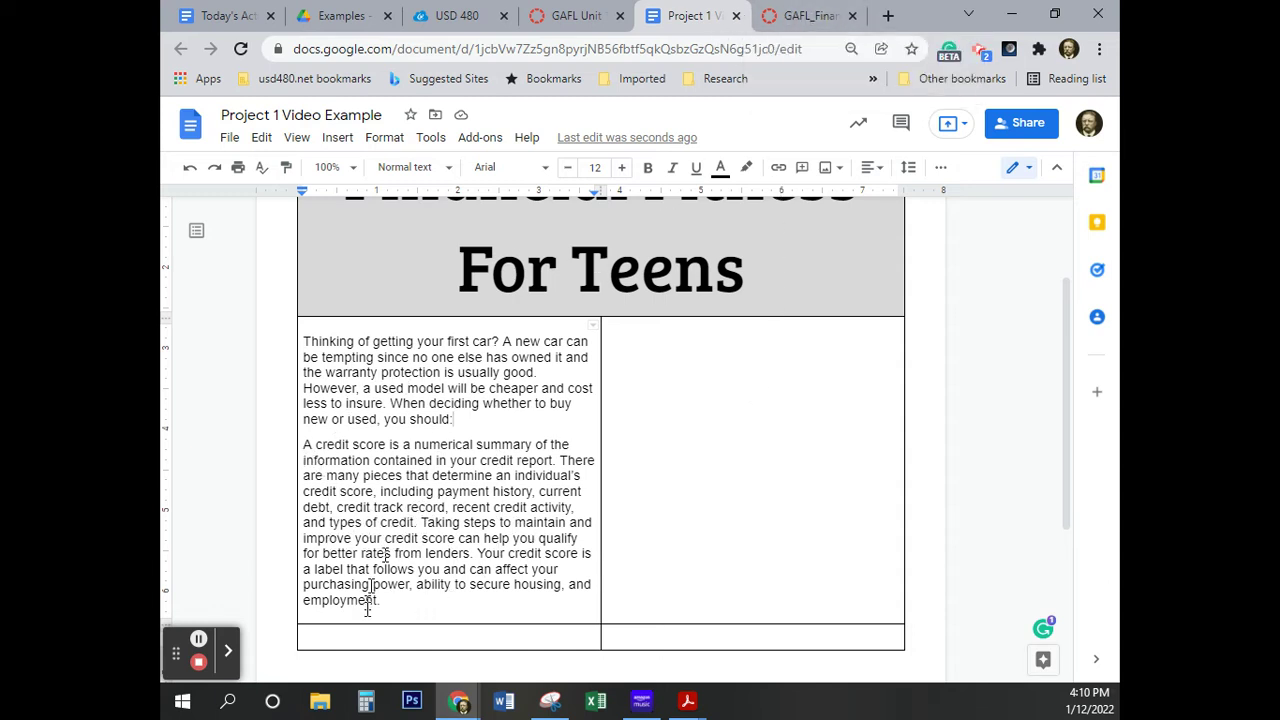
{"action": "left_click_drag", "start_coordinate": [390, 600], "coordinate": [300, 337]}
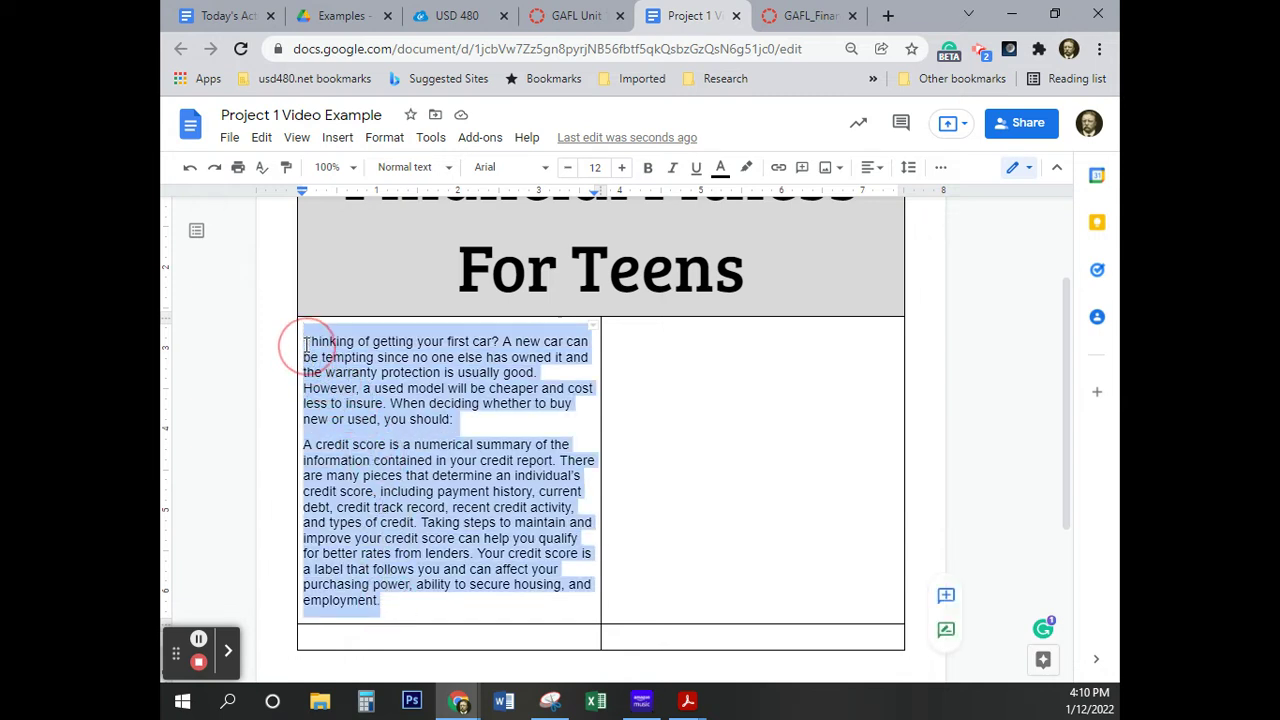
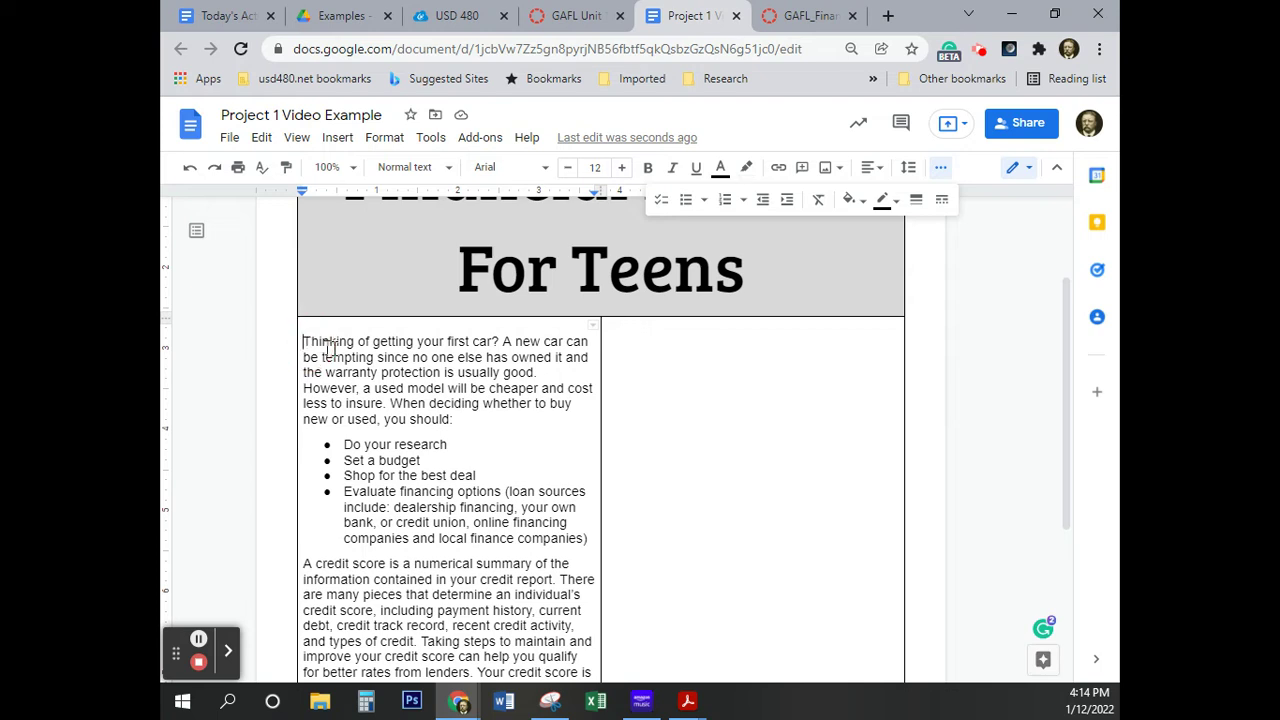
Step: Add the bold heading "Buy new or used?" on its own line above the first-car paragraph
{"action": "key", "text": "Return"}
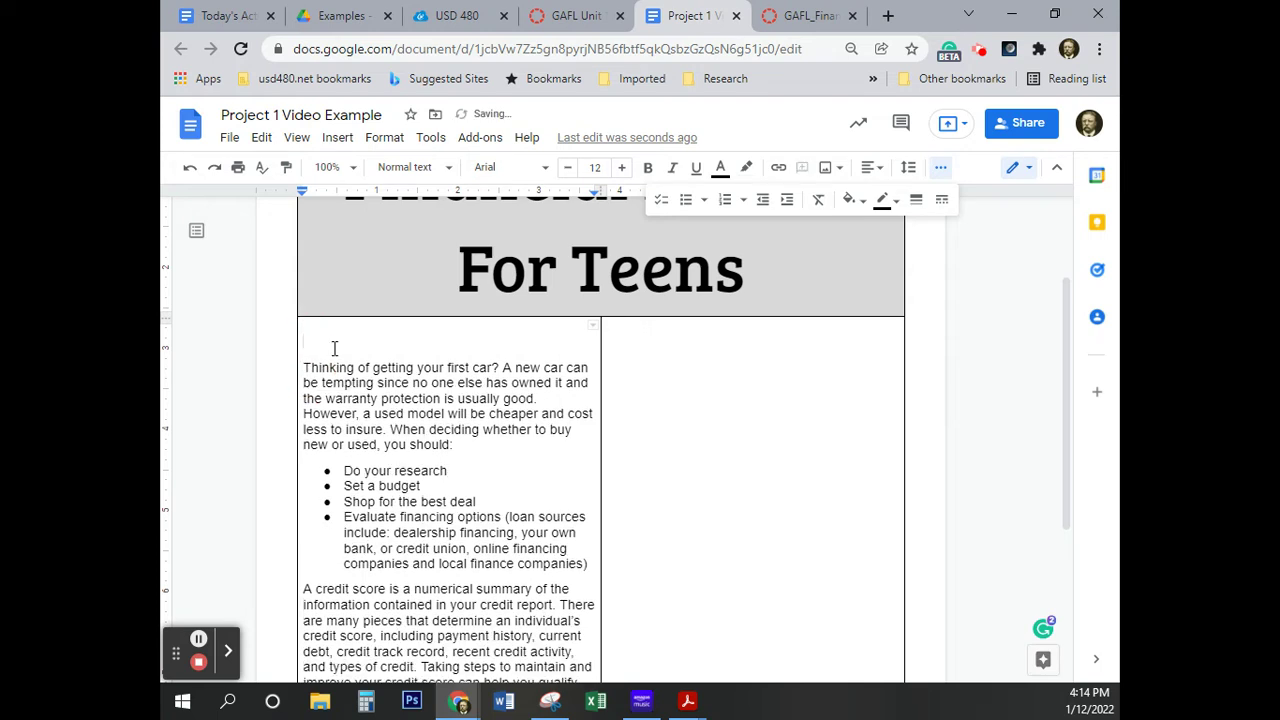
{"action": "type", "text": "Buy new or used?"}
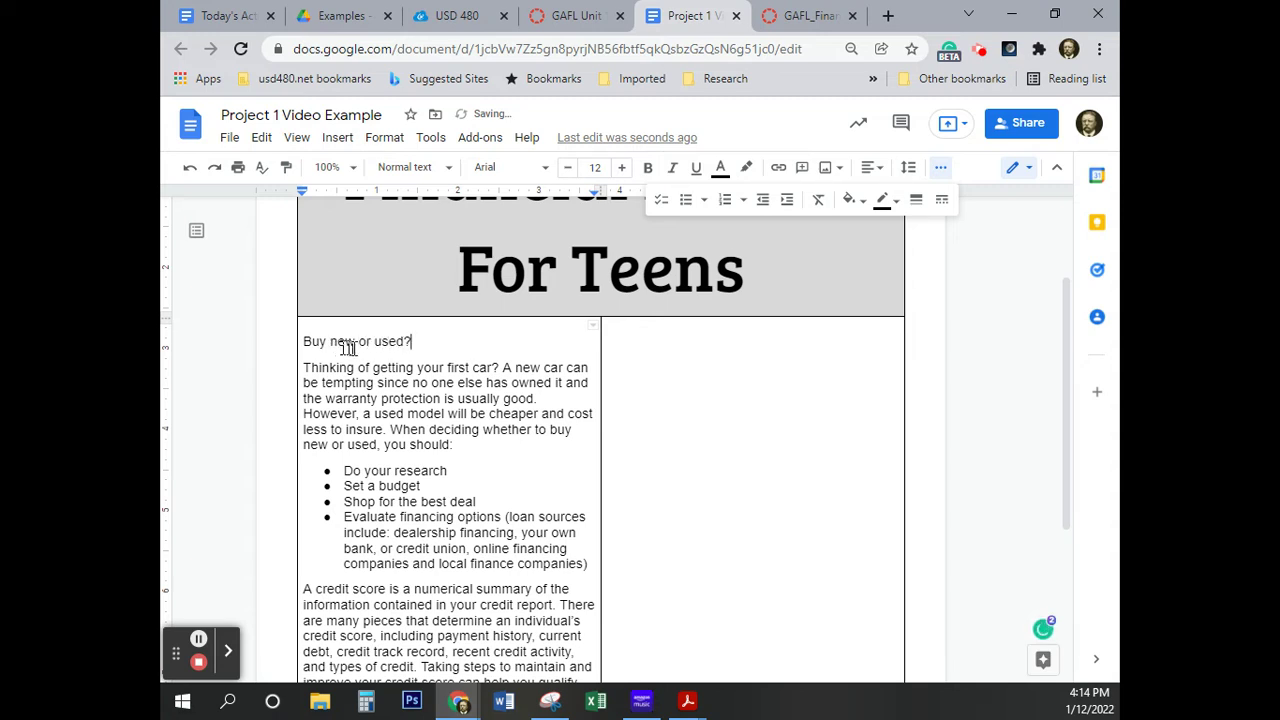
{"action": "left_click_drag", "start_coordinate": [418, 341], "coordinate": [304, 342]}
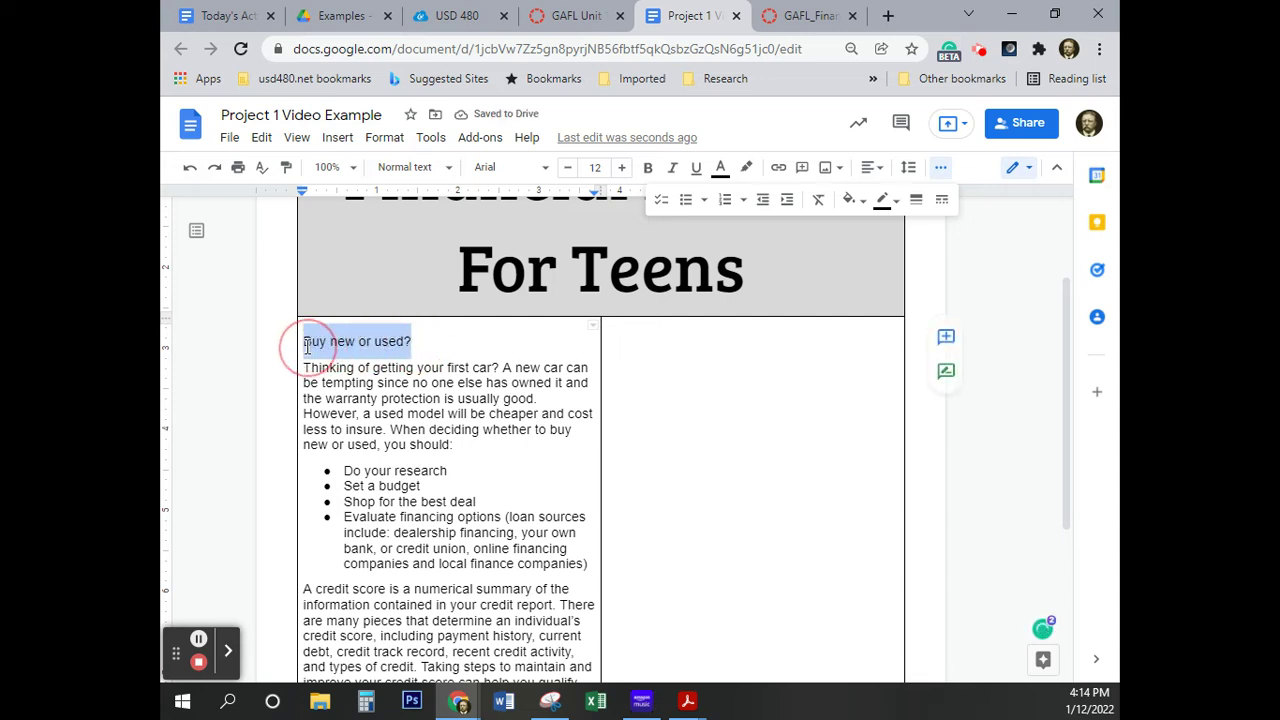
{"action": "left_click", "coordinate": [647, 168]}
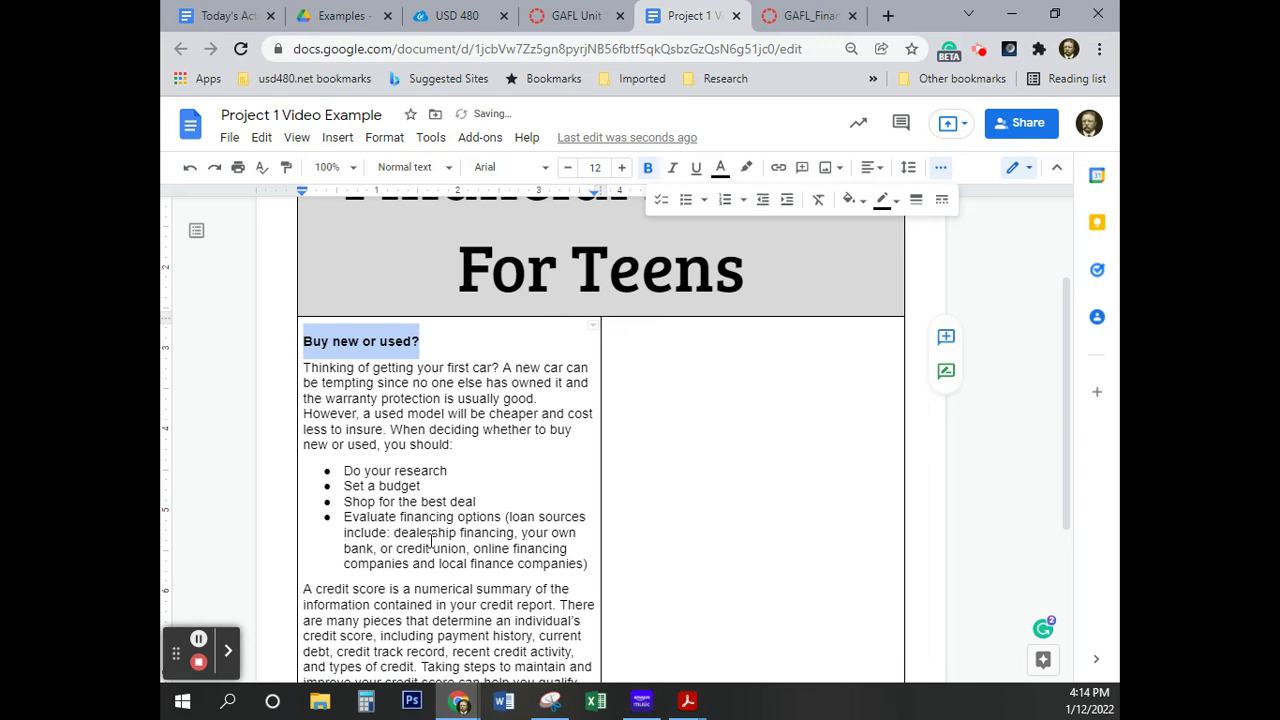
Step: Add the bold heading "Build a good credit score" on its own line above the credit-score paragraph
{"action": "left_click", "coordinate": [304, 589]}
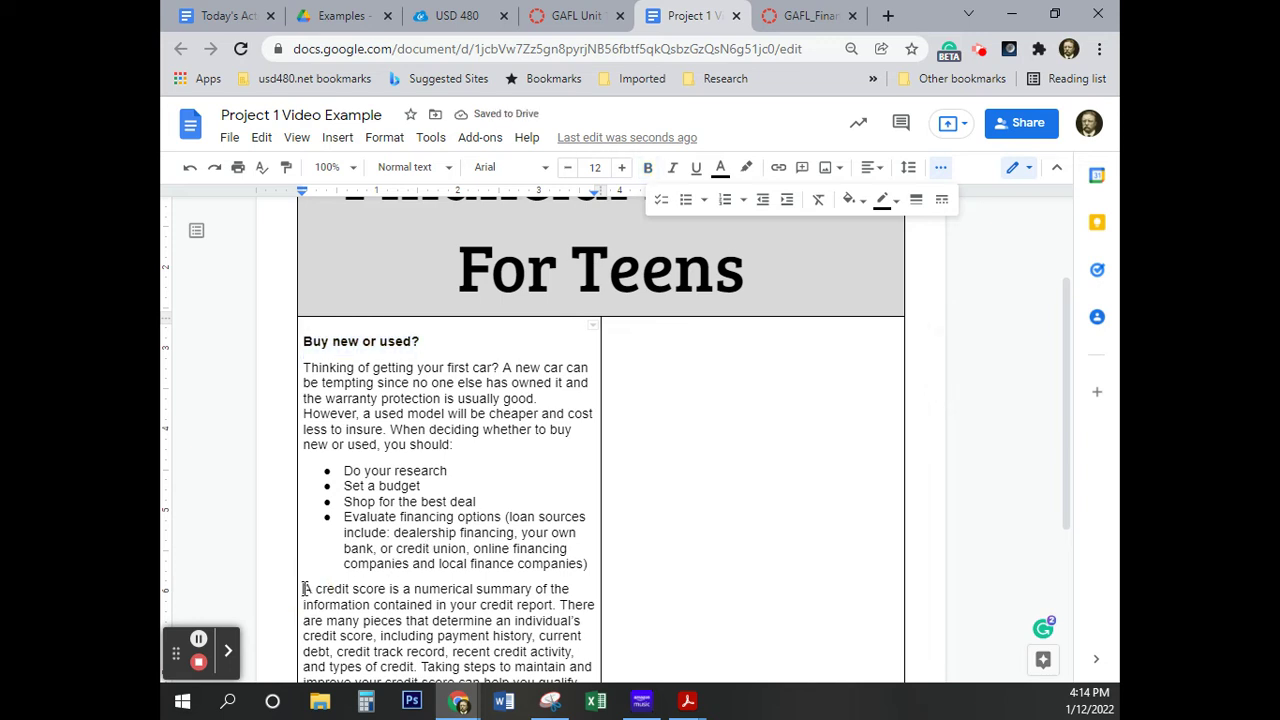
{"action": "key", "text": "Return"}
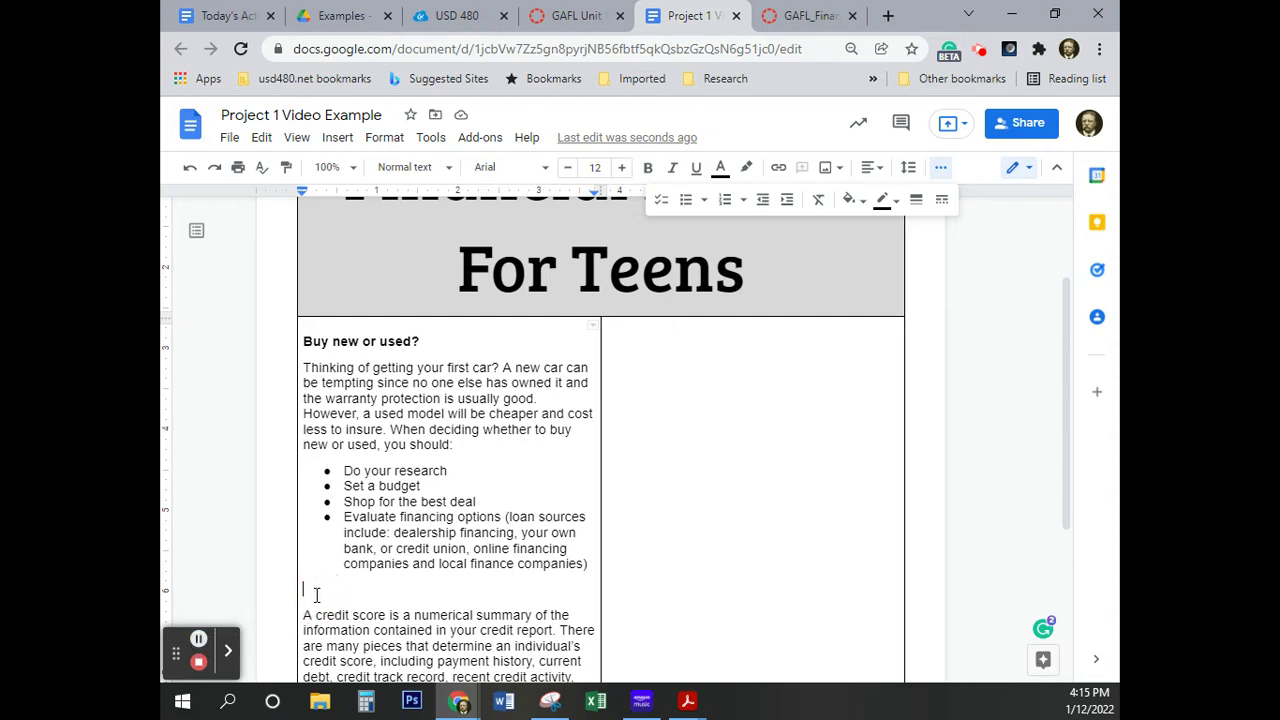
{"action": "type", "text": "Build a good c"}
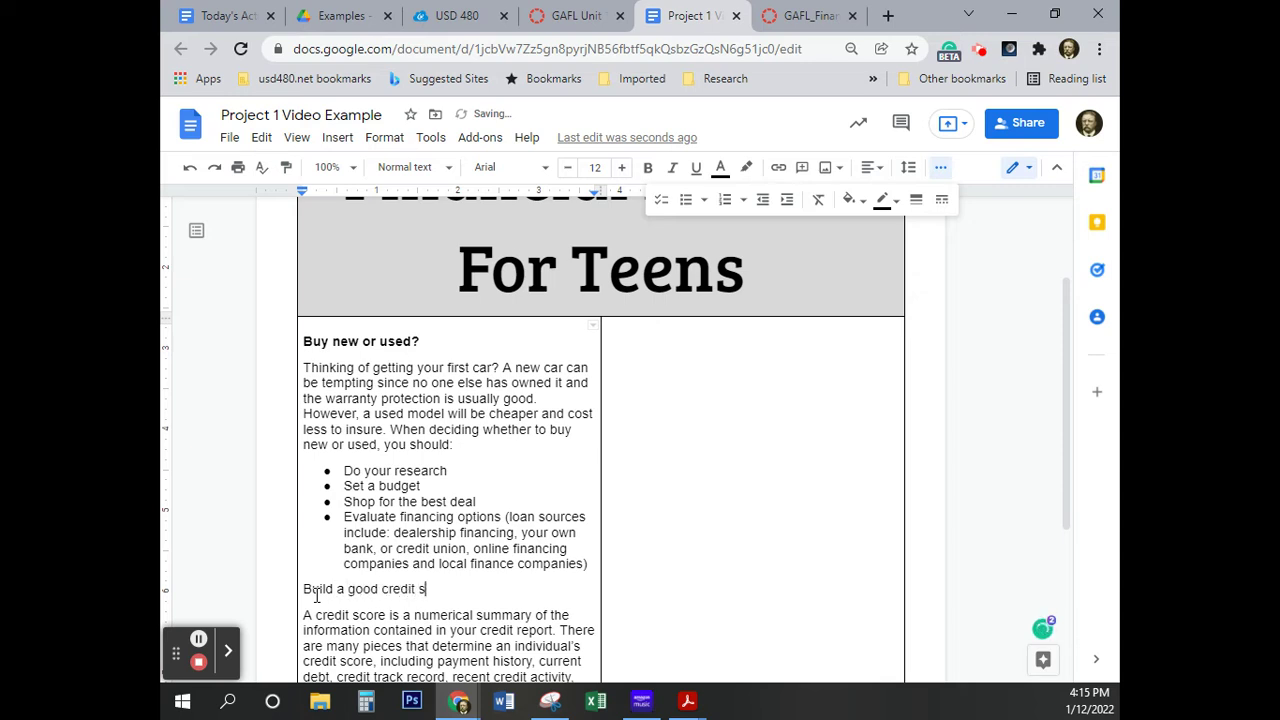
{"action": "type", "text": "re"}
{"action": "left_click_drag", "start_coordinate": [455, 590], "coordinate": [306, 589]}
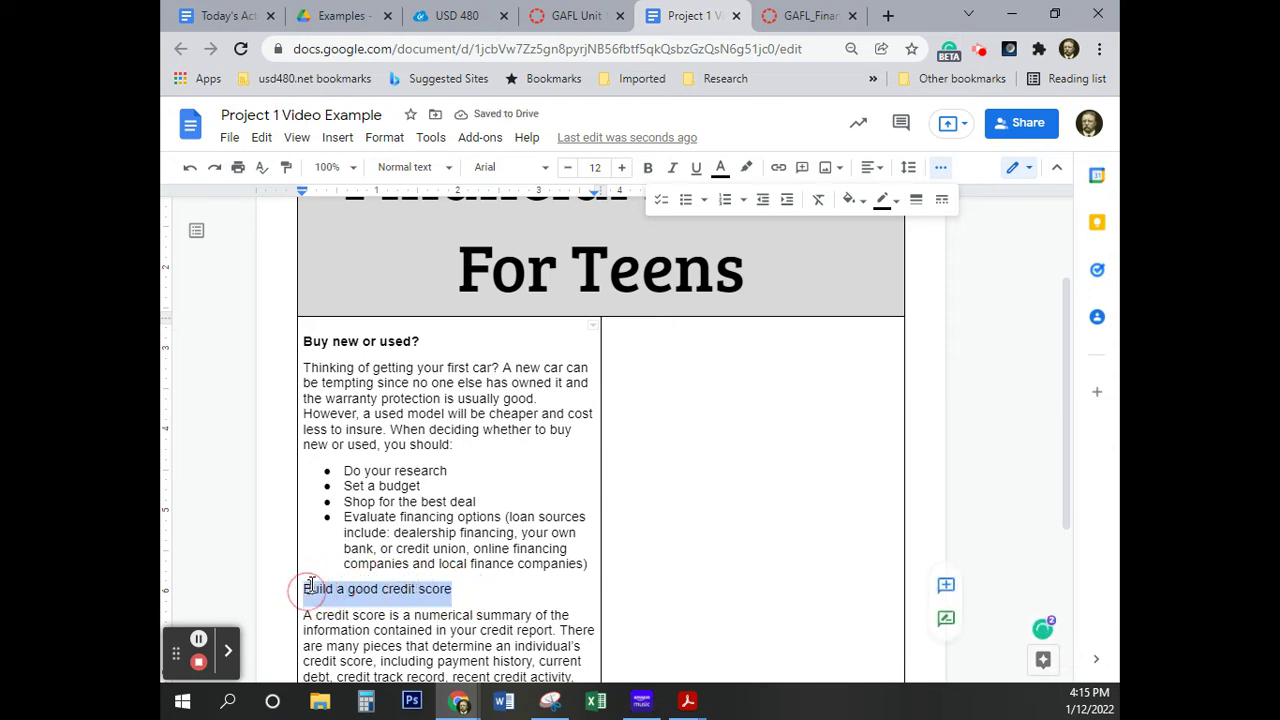
{"action": "left_click", "coordinate": [648, 170]}
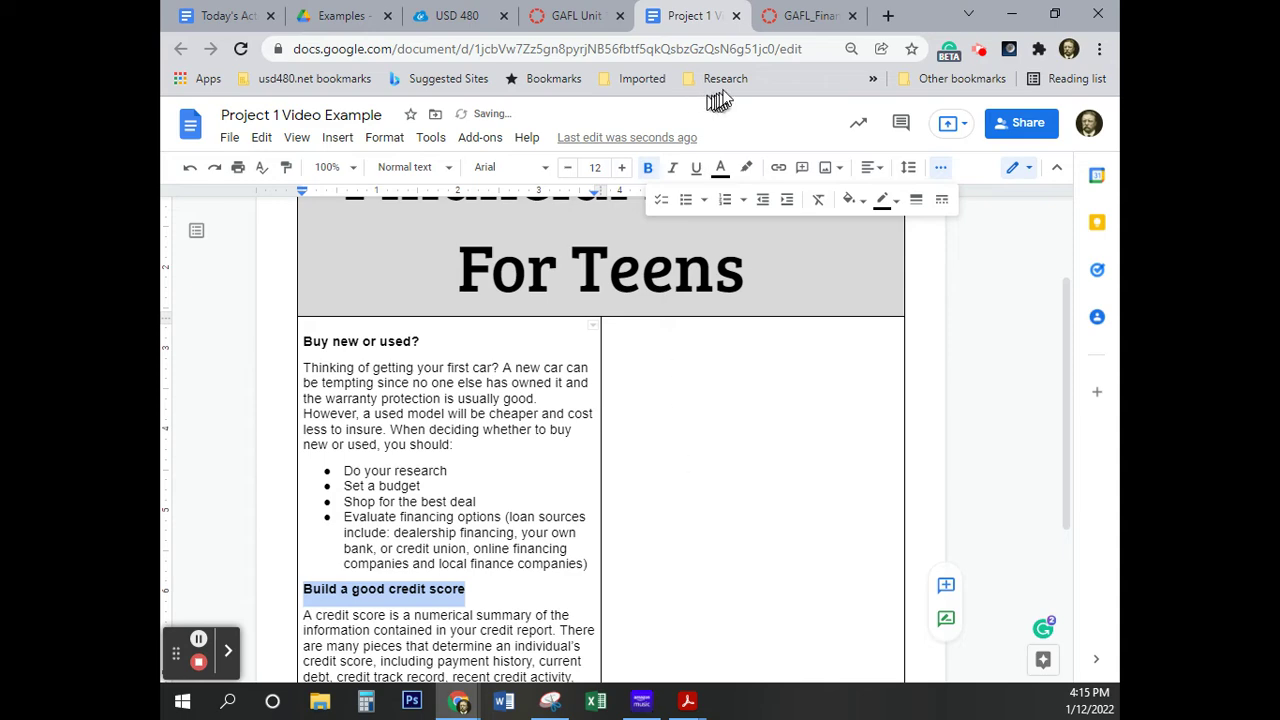
Step: Check the remaining instructions and Figure 1 in the eText, and copy the saving and budget paragraphs from the GAFL Unit 1 assignment page
{"action": "left_click", "coordinate": [797, 24]}
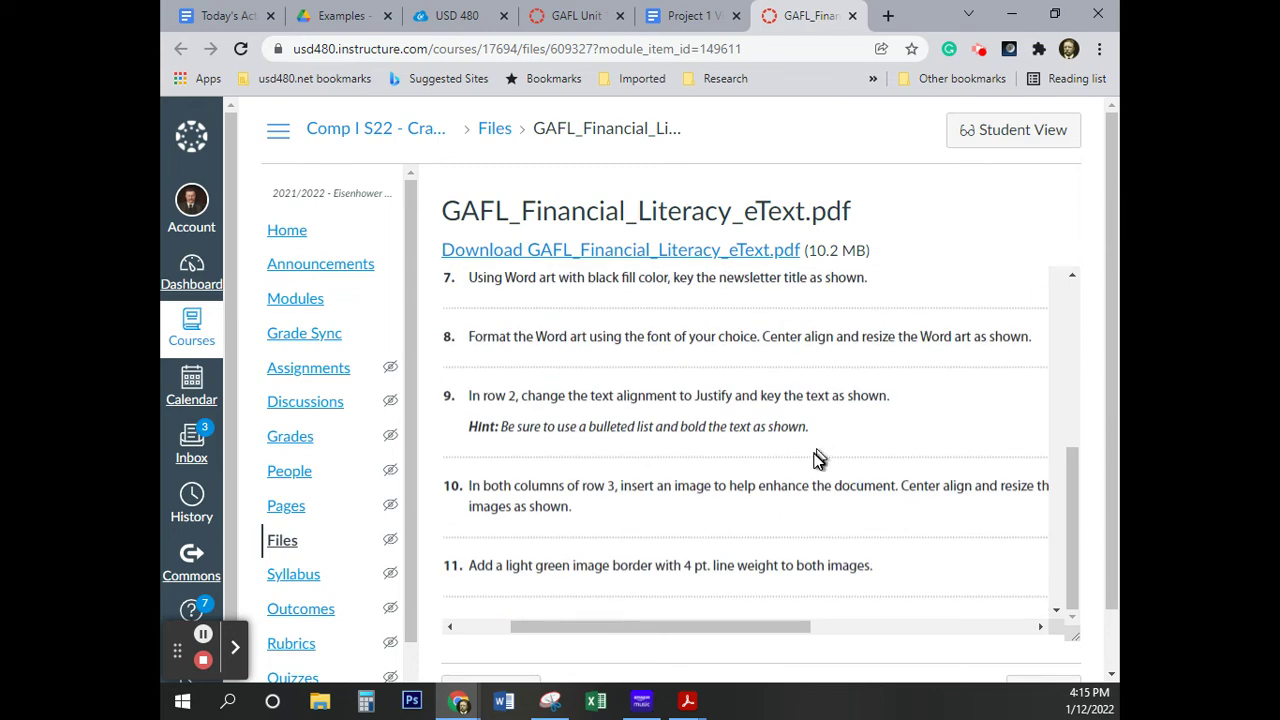
{"action": "scroll", "coordinate": [826, 470], "scroll_direction": "down", "scroll_amount": 2}
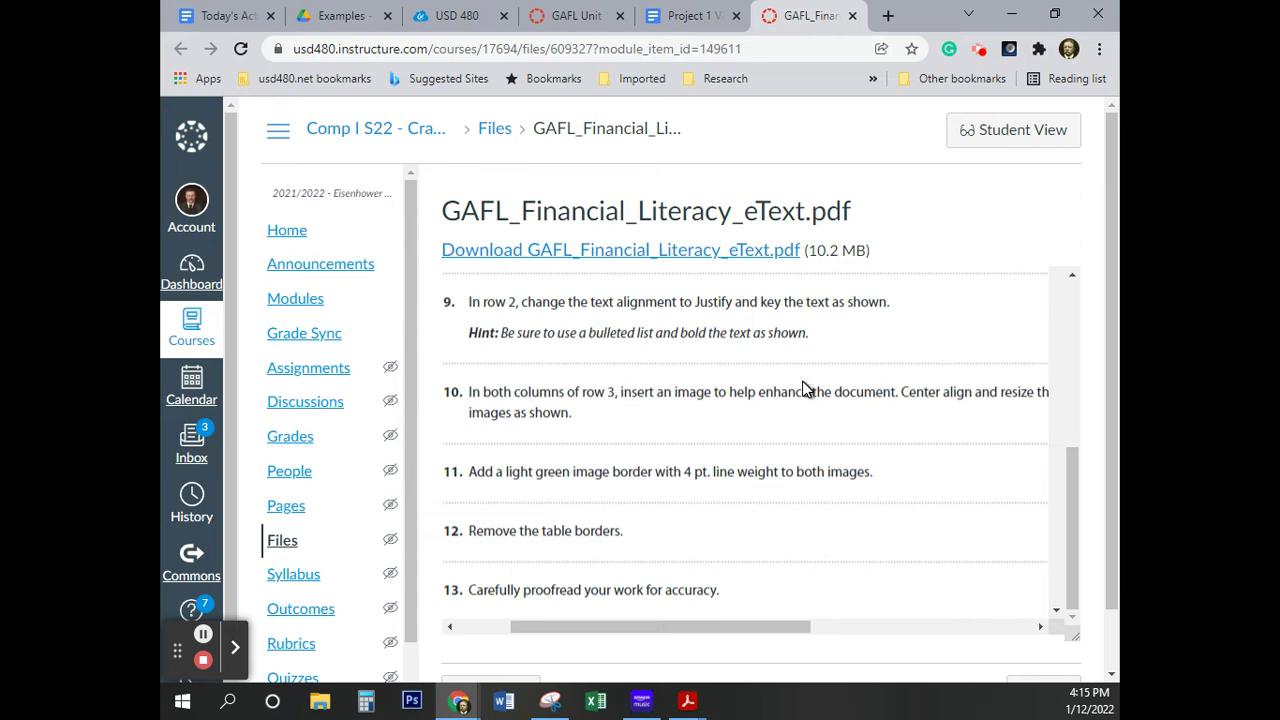
{"action": "scroll", "coordinate": [876, 449], "scroll_direction": "down", "scroll_amount": 5}
{"action": "left_click", "coordinate": [877, 523]}
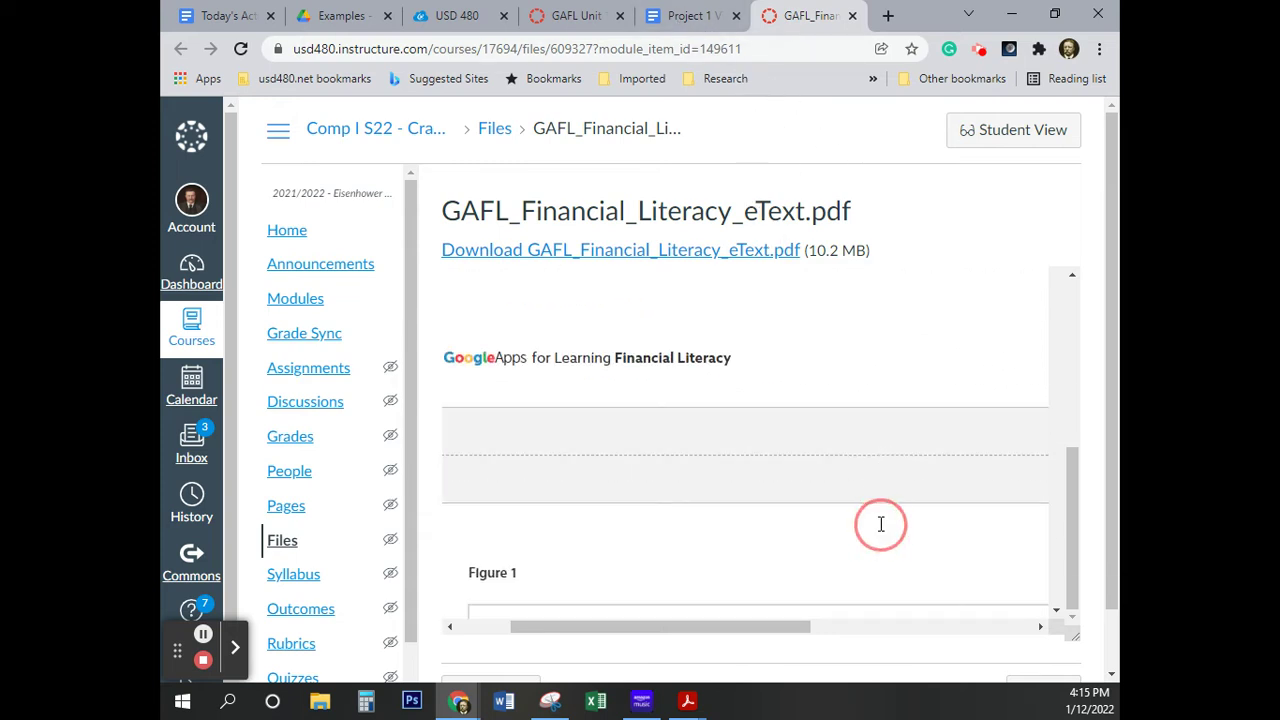
{"action": "scroll", "coordinate": [880, 523], "scroll_direction": "down", "scroll_amount": 2}
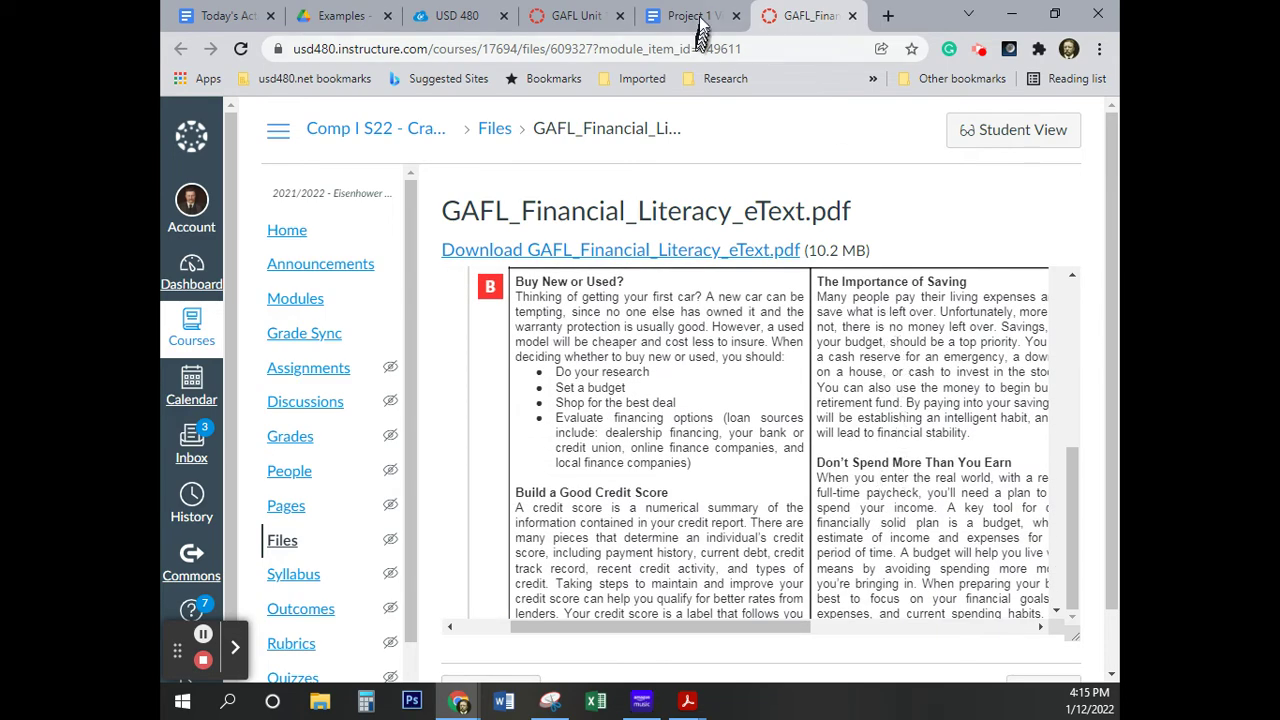
{"action": "left_click", "coordinate": [567, 18]}
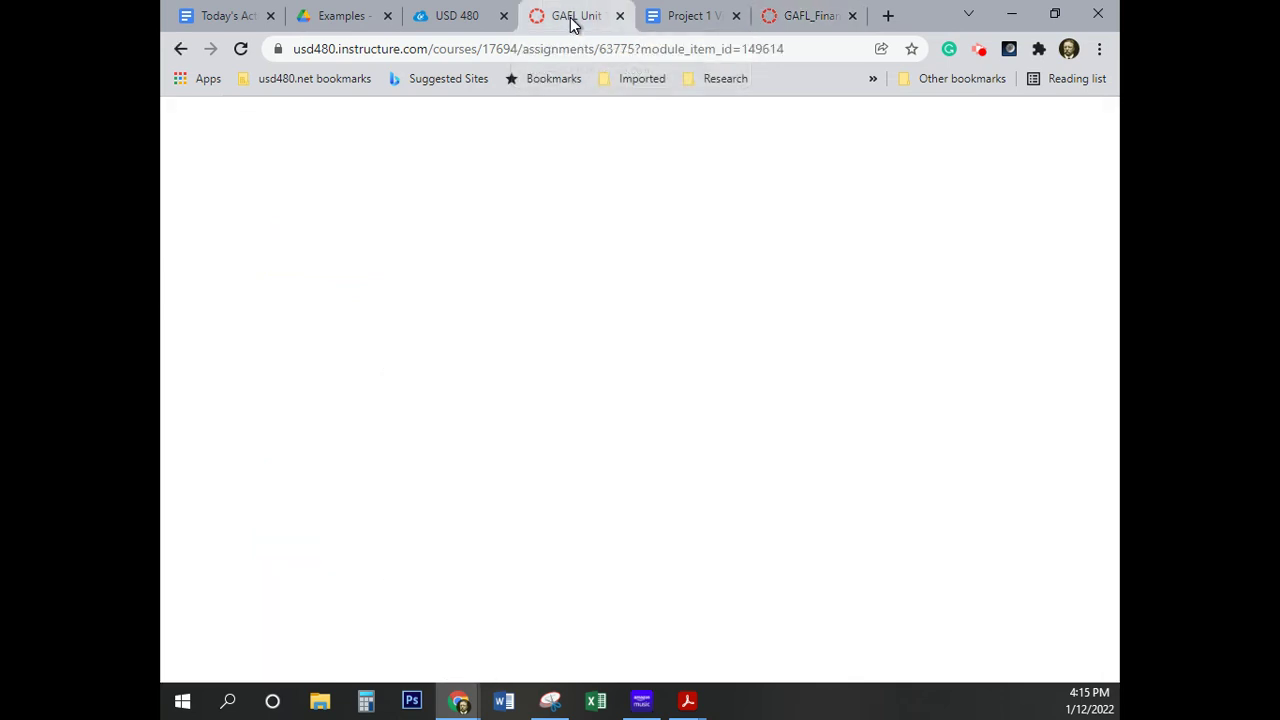
{"action": "left_click_drag", "start_coordinate": [463, 470], "coordinate": [815, 658]}
{"action": "key", "text": "ctrl+c"}
{"action": "scroll", "coordinate": [770, 530], "scroll_direction": "down", "scroll_amount": 1}
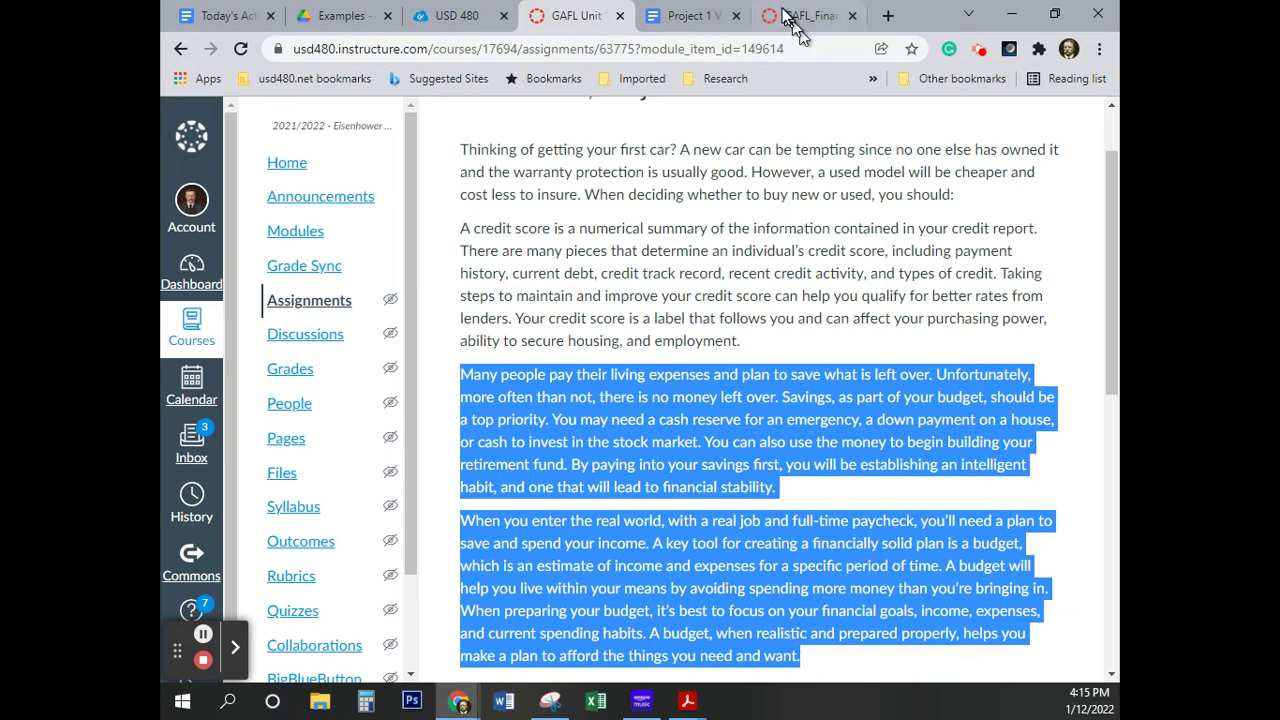
Step: Paste the copied saving and budget paragraphs into the second cell of row 2 in the newsletter document
{"action": "left_click", "coordinate": [687, 21]}
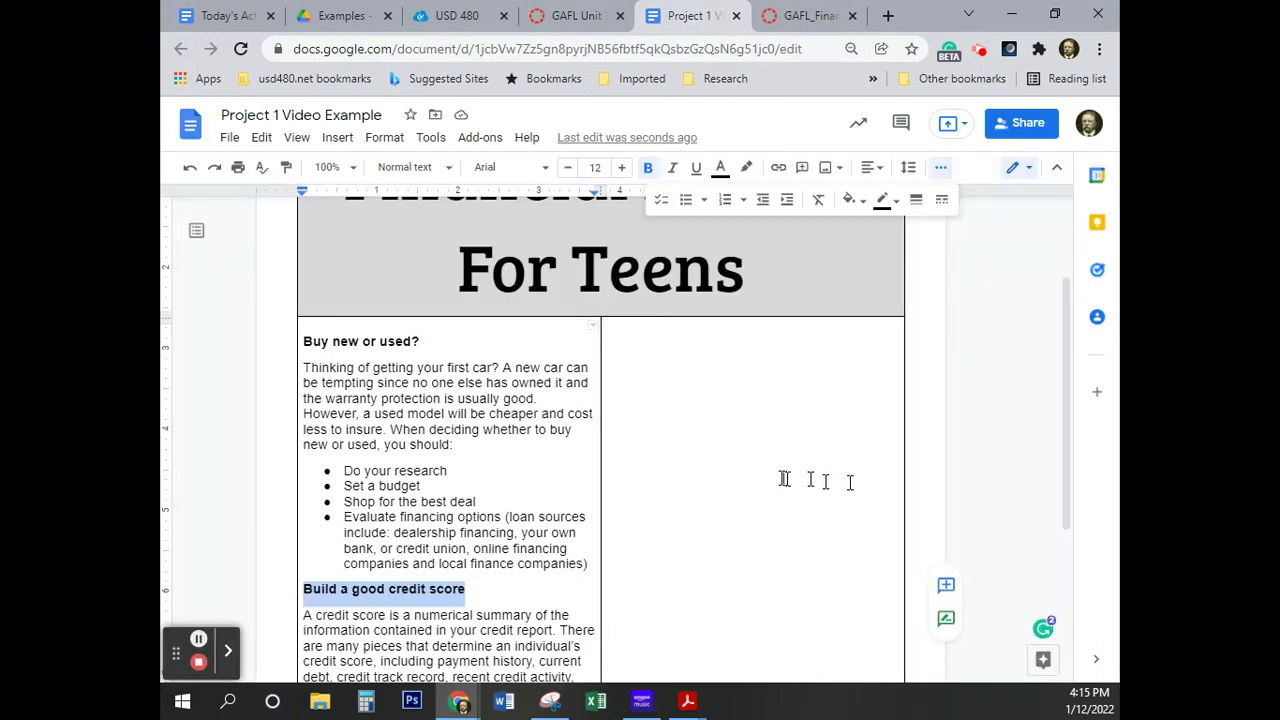
{"action": "left_click", "coordinate": [638, 345]}
{"action": "key", "text": "ctrl+v"}
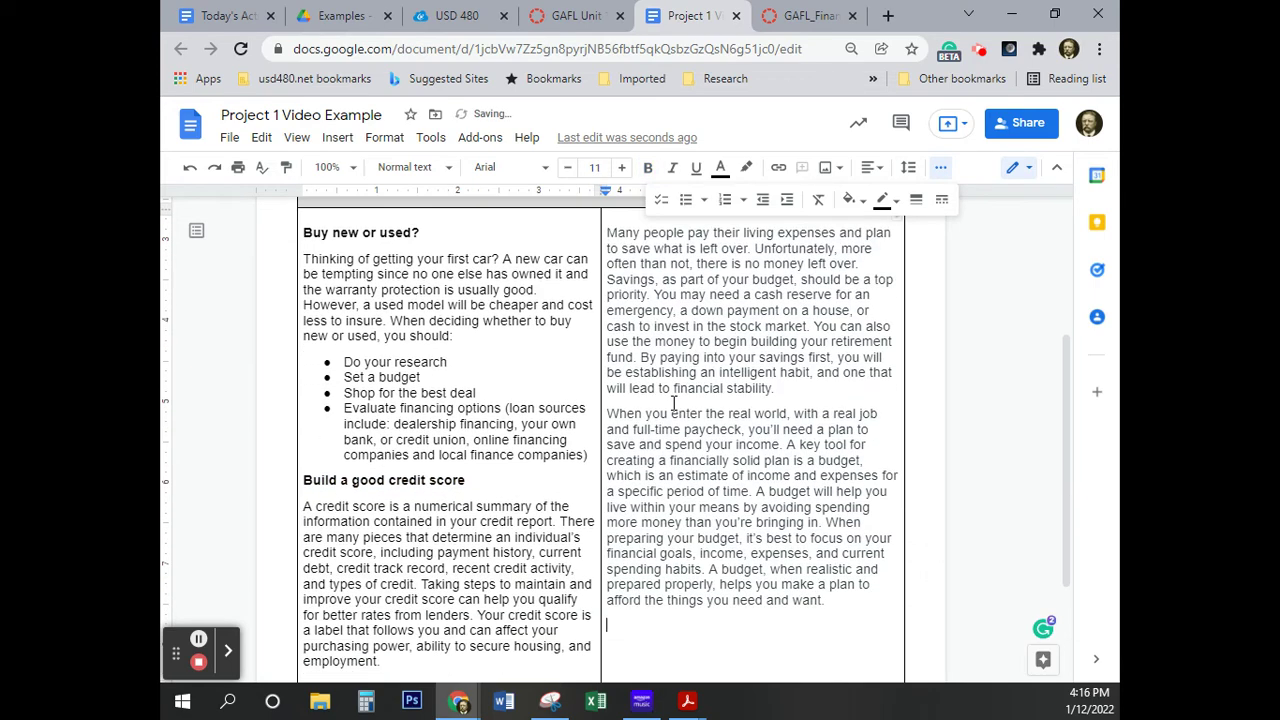
Step: Change the saving and budget paragraphs' text color to black and remove the blank line after them
{"action": "left_click_drag", "start_coordinate": [829, 603], "coordinate": [609, 237]}
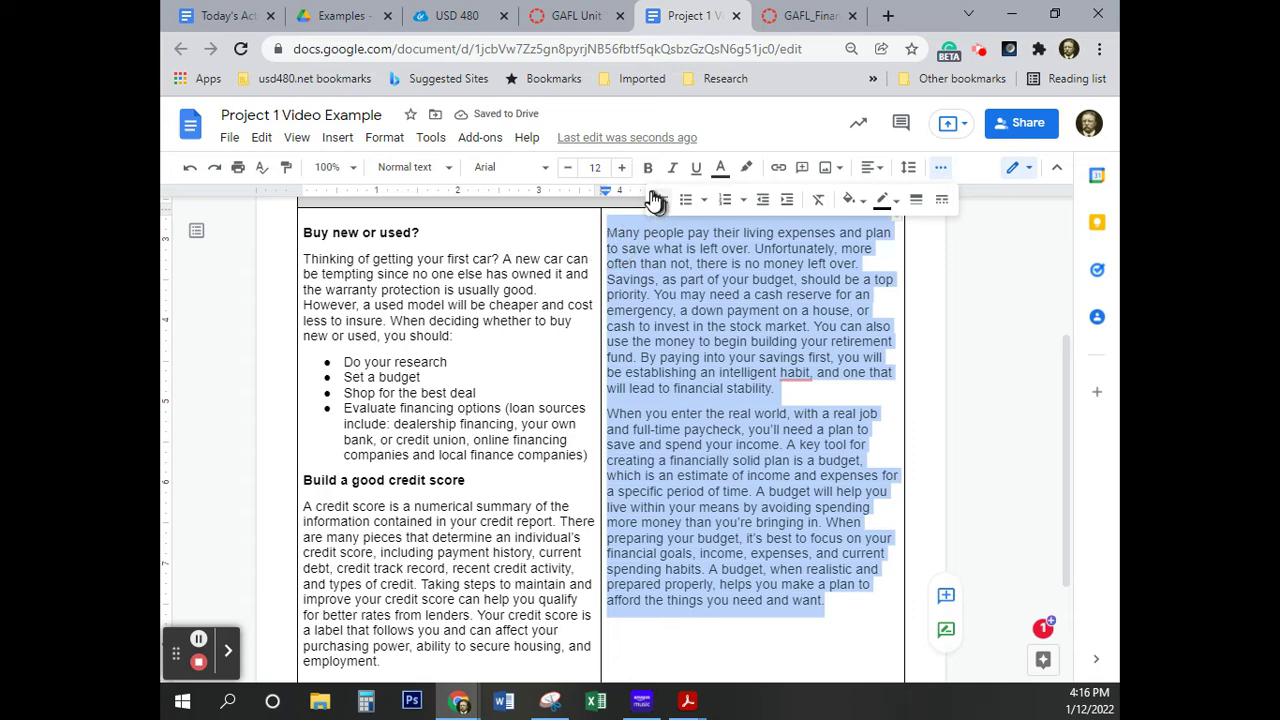
{"action": "left_click", "coordinate": [720, 172]}
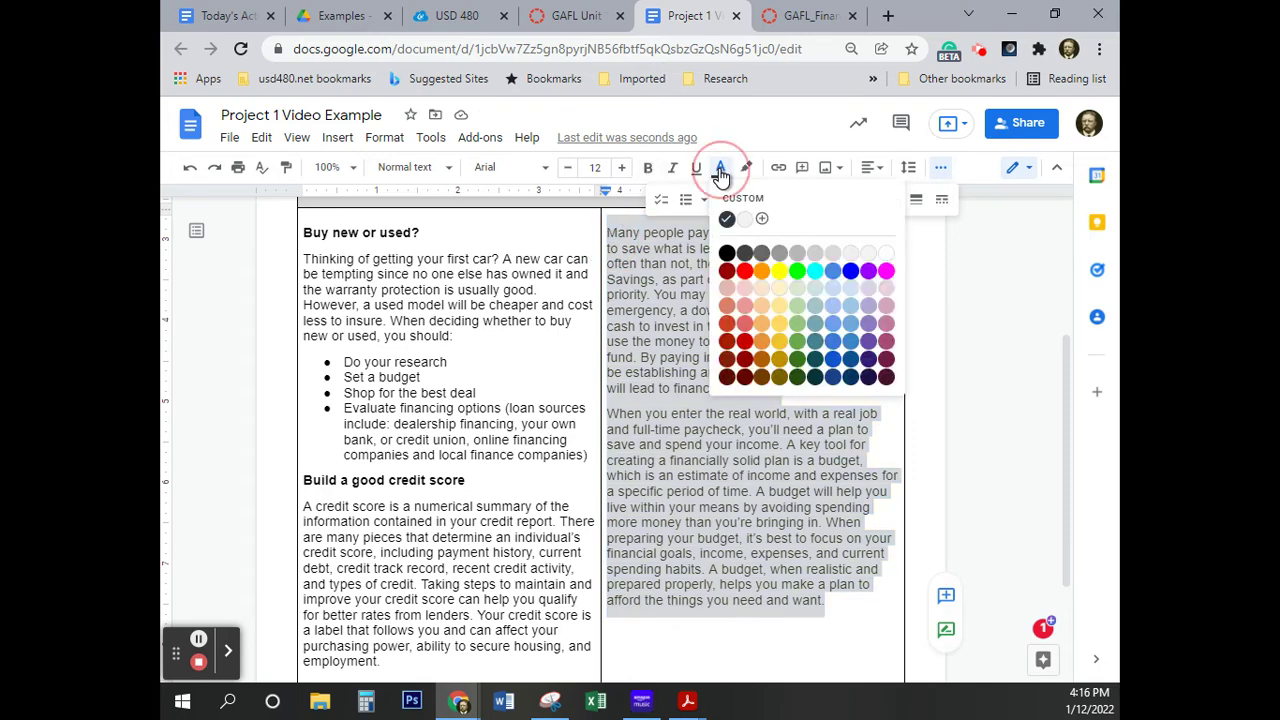
{"action": "left_click", "coordinate": [727, 252]}
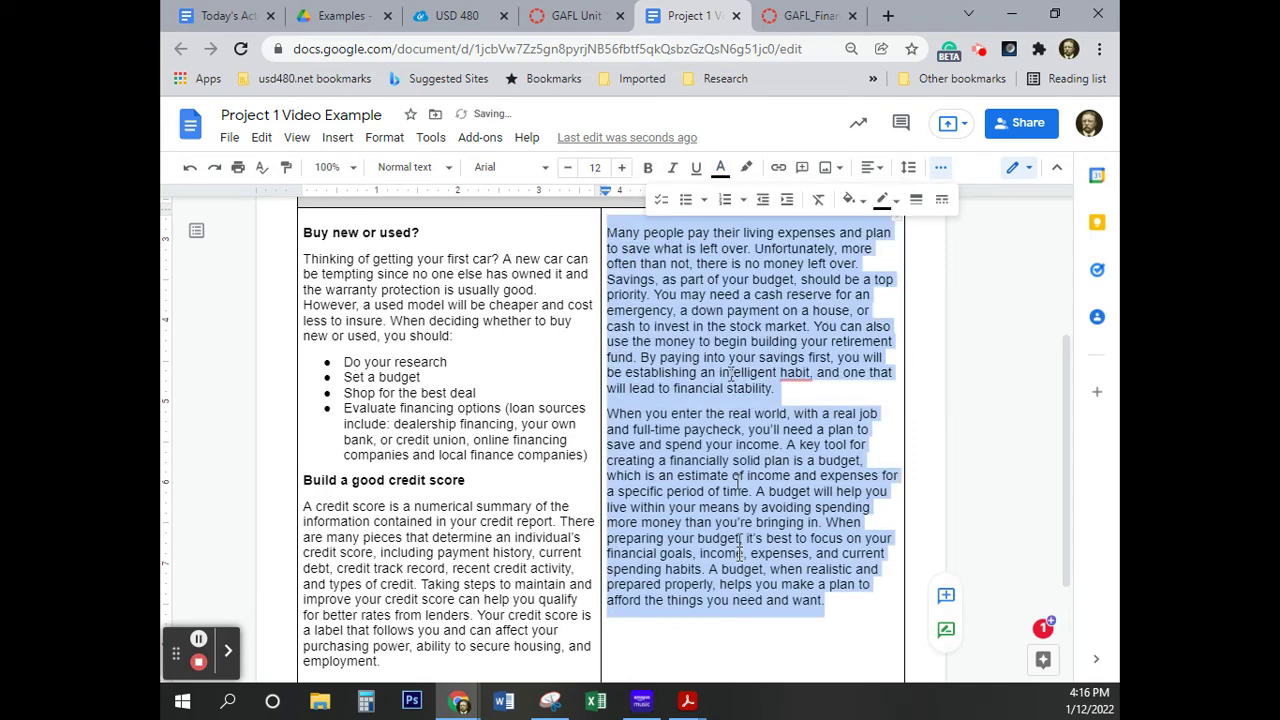
{"action": "left_click", "coordinate": [730, 645]}
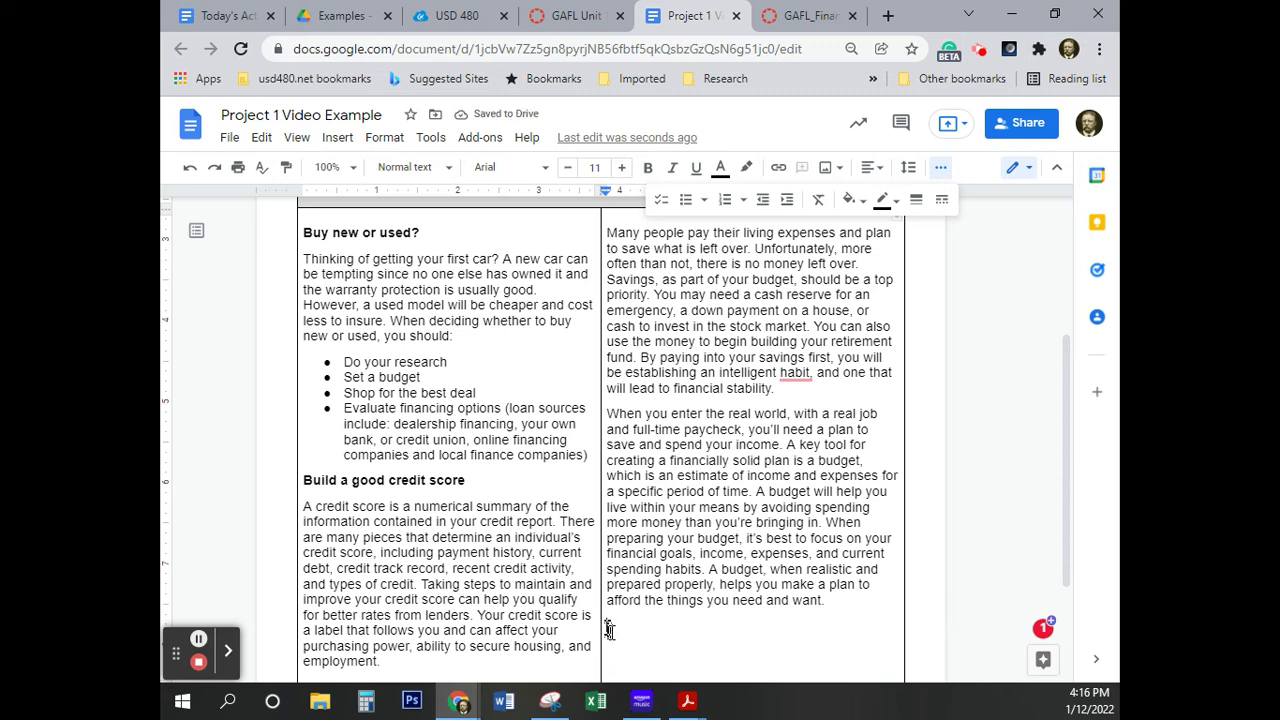
{"action": "key", "text": "BackSpace"}
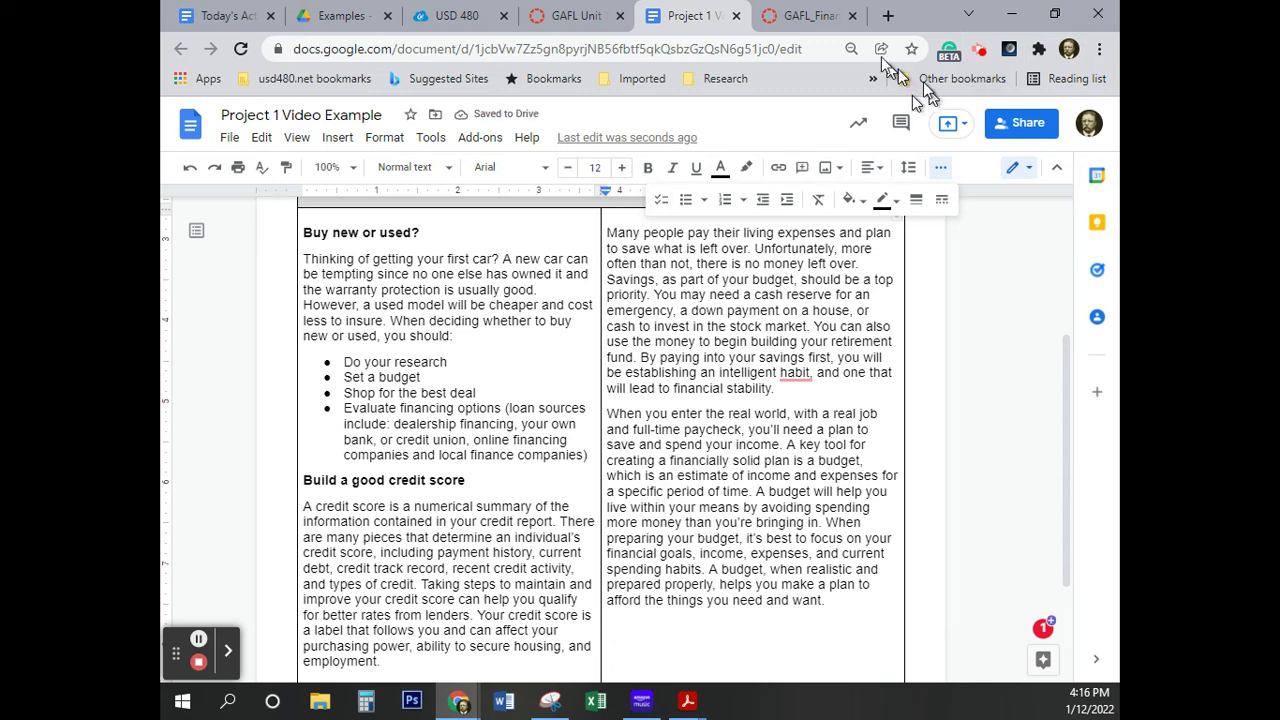
Step: Add the bold heading "The importance of saving" on its own line above the savings paragraph, following the eText figure
{"action": "left_click", "coordinate": [815, 16]}
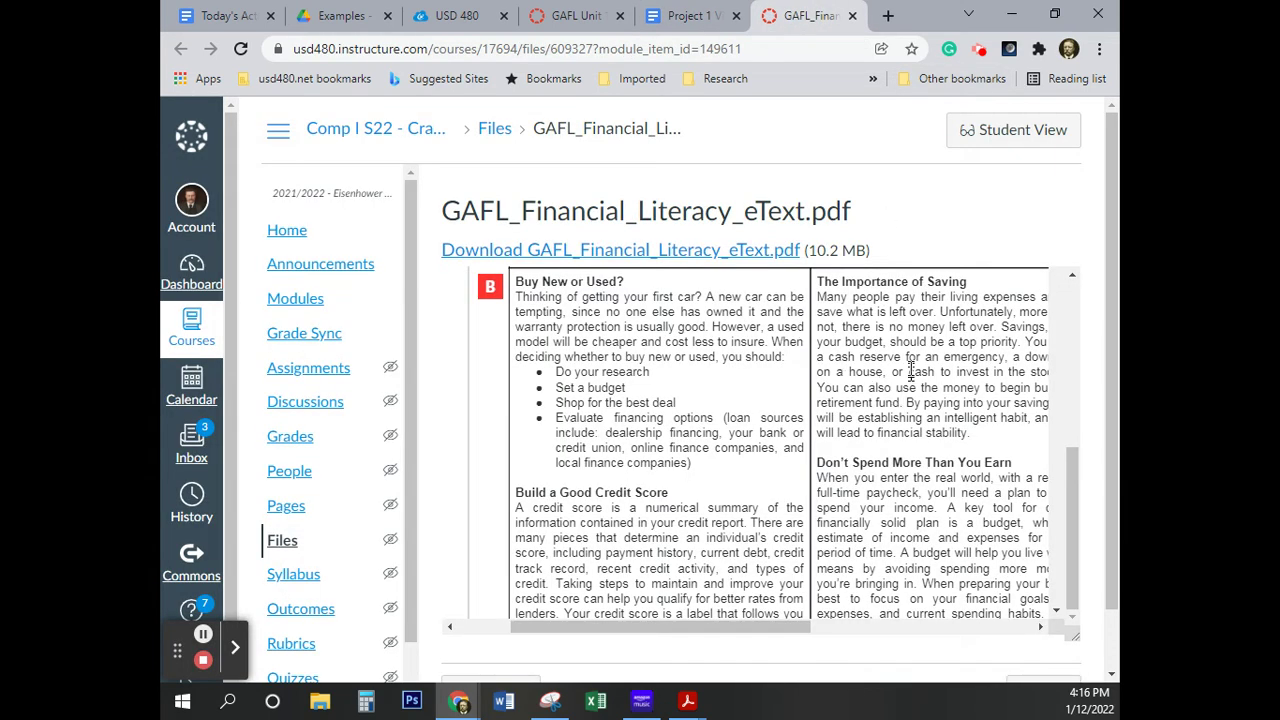
{"action": "left_click", "coordinate": [675, 18]}
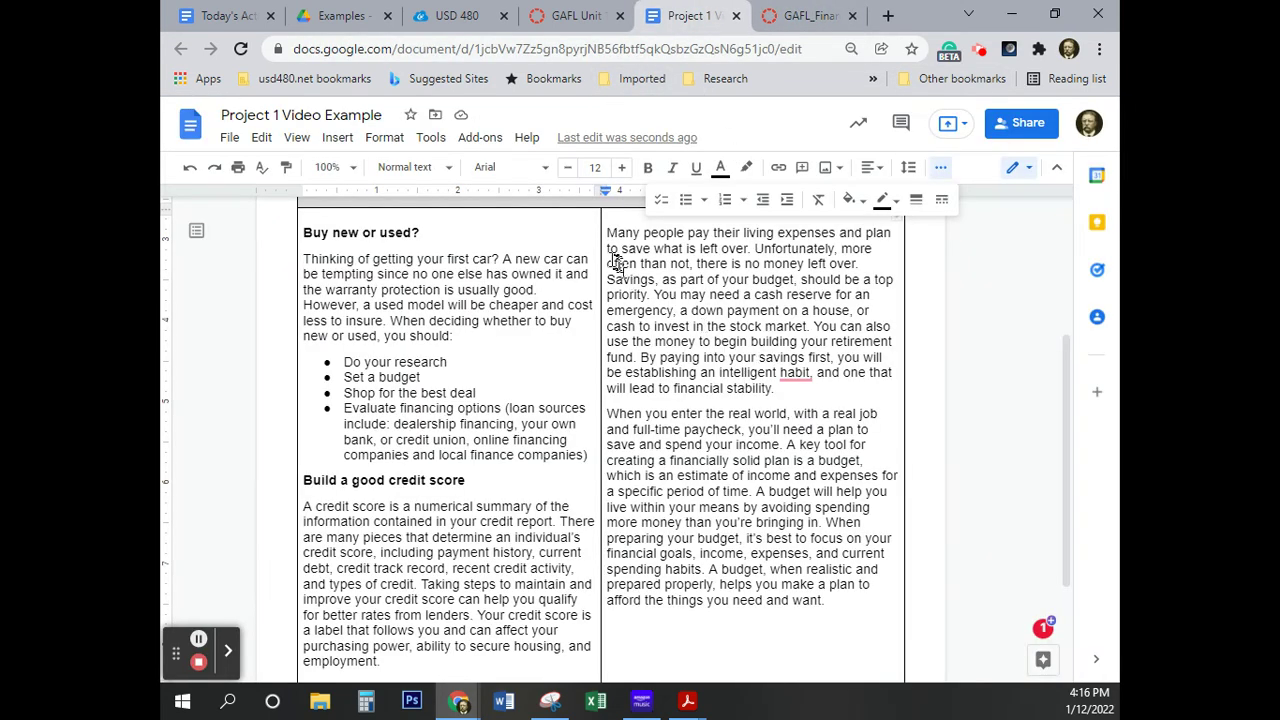
{"action": "left_click", "coordinate": [609, 232]}
{"action": "key", "text": "Return"}
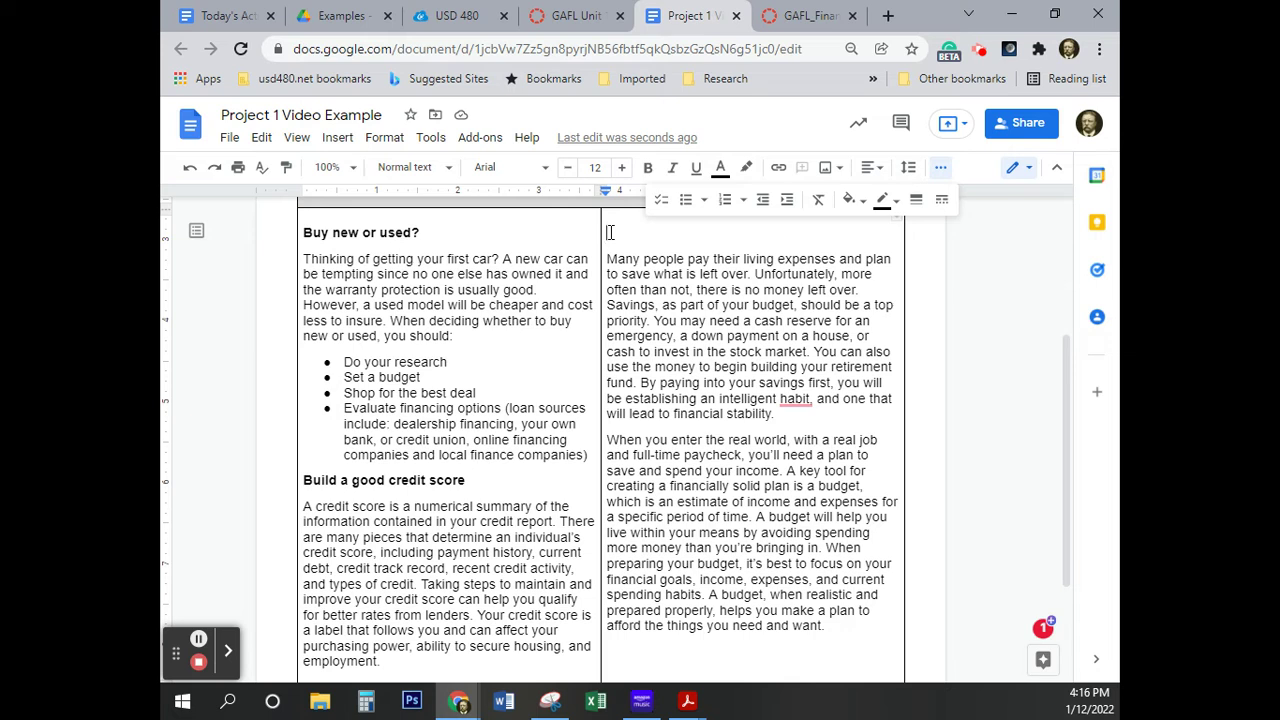
{"action": "left_click", "coordinate": [806, 18]}
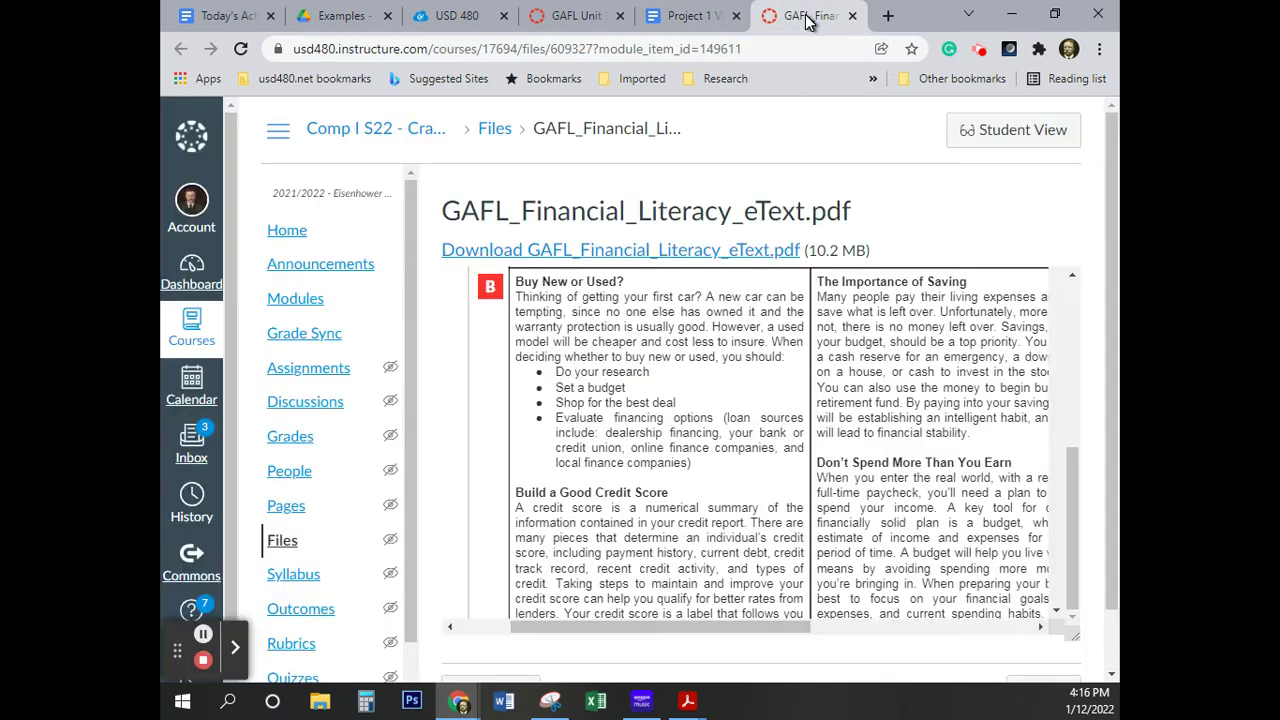
{"action": "left_click", "coordinate": [697, 18]}
{"action": "type", "text": "The"}
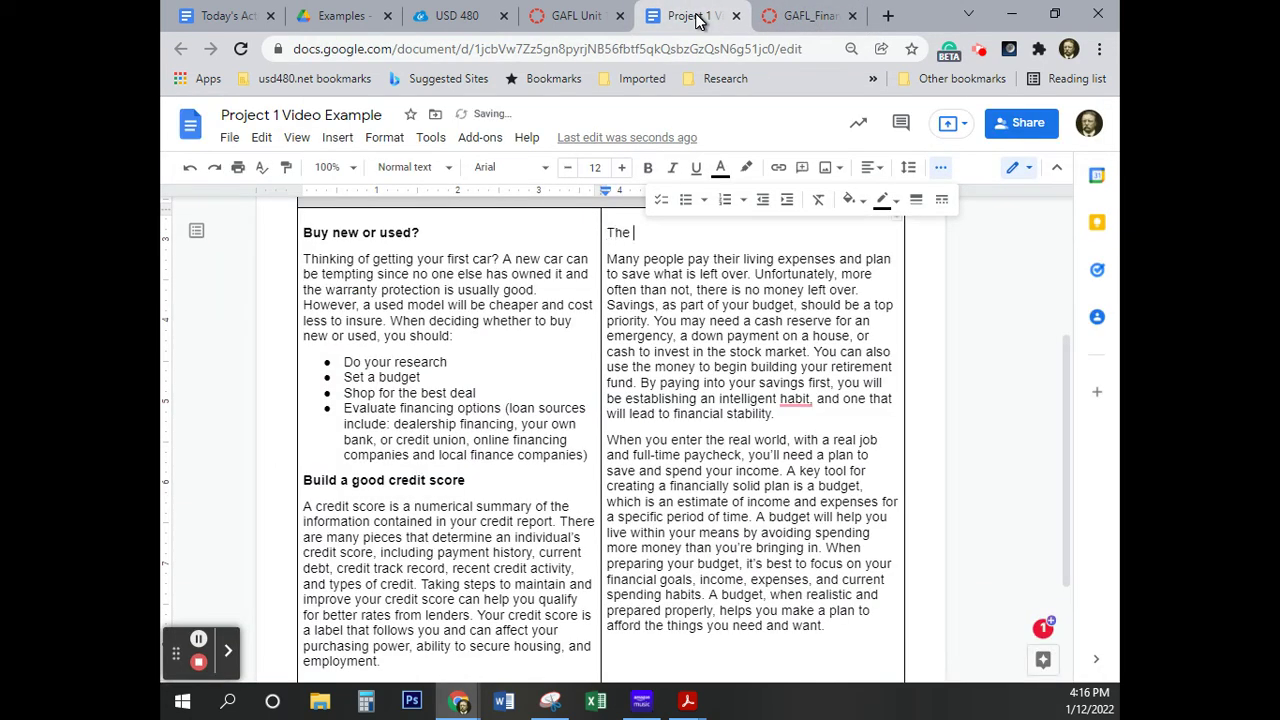
{"action": "type", "text": " importance of saving"}
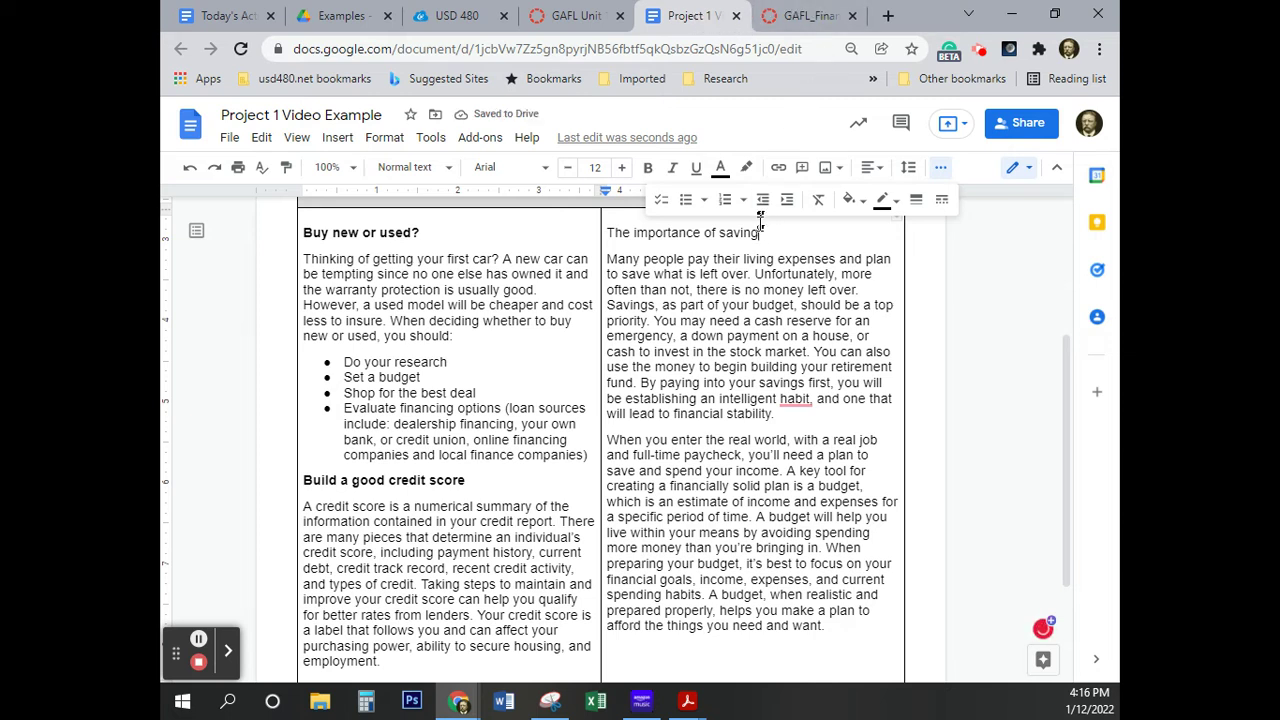
{"action": "left_click_drag", "start_coordinate": [758, 232], "coordinate": [607, 232]}
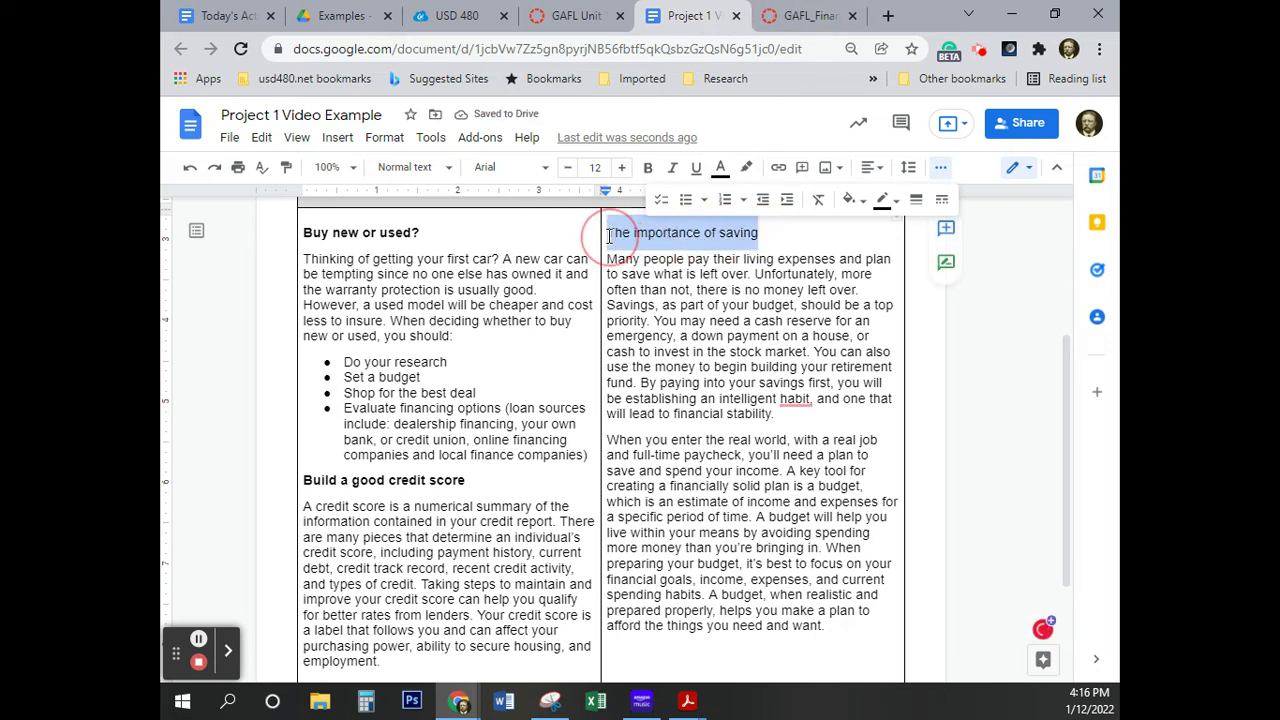
{"action": "left_click", "coordinate": [645, 200]}
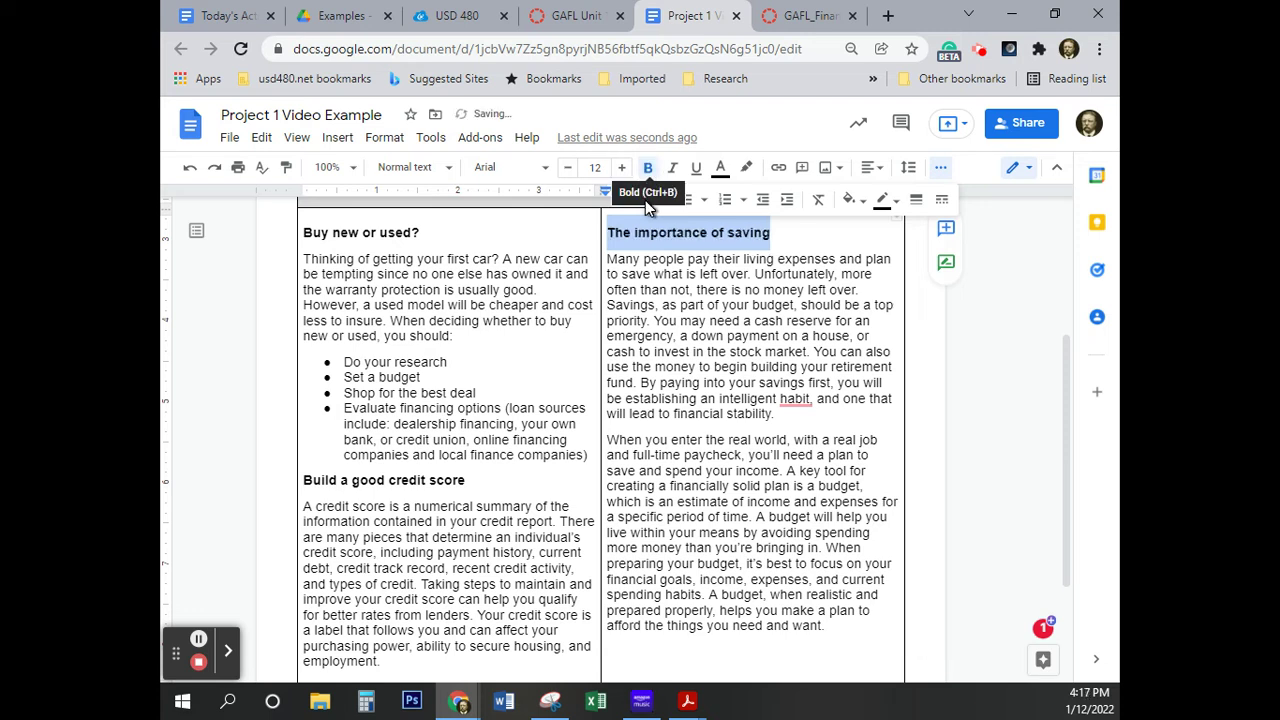
Step: Add the bold heading "Don't spend more than you earn" on its own line above the budget paragraph, following the eText figure
{"action": "left_click", "coordinate": [610, 441]}
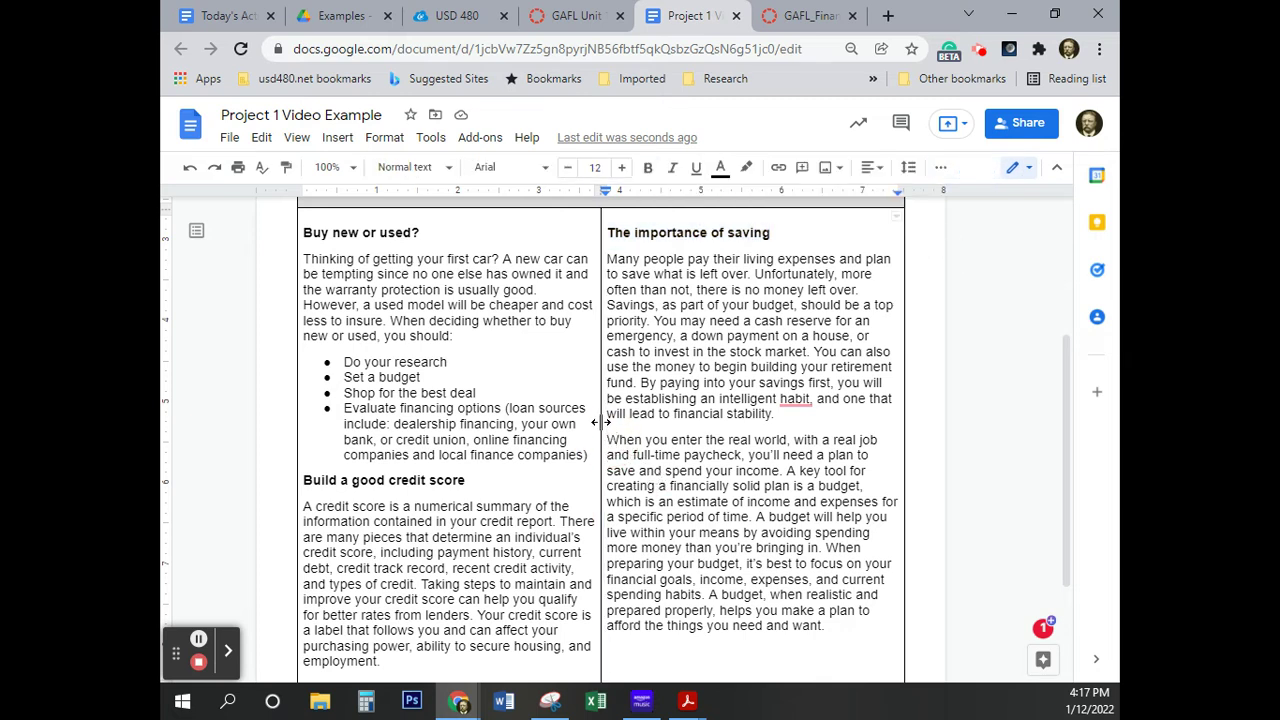
{"action": "left_click", "coordinate": [600, 422]}
{"action": "left_click", "coordinate": [610, 441]}
{"action": "key", "text": "Return"}
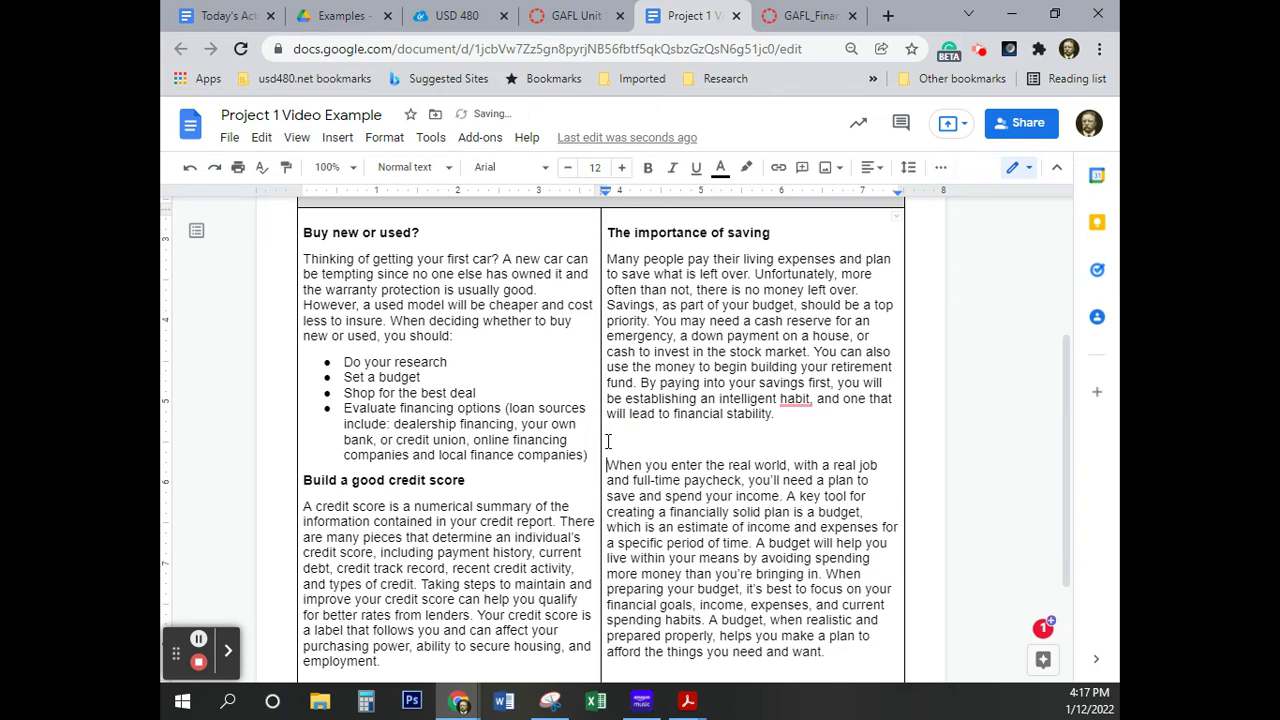
{"action": "left_click", "coordinate": [808, 16]}
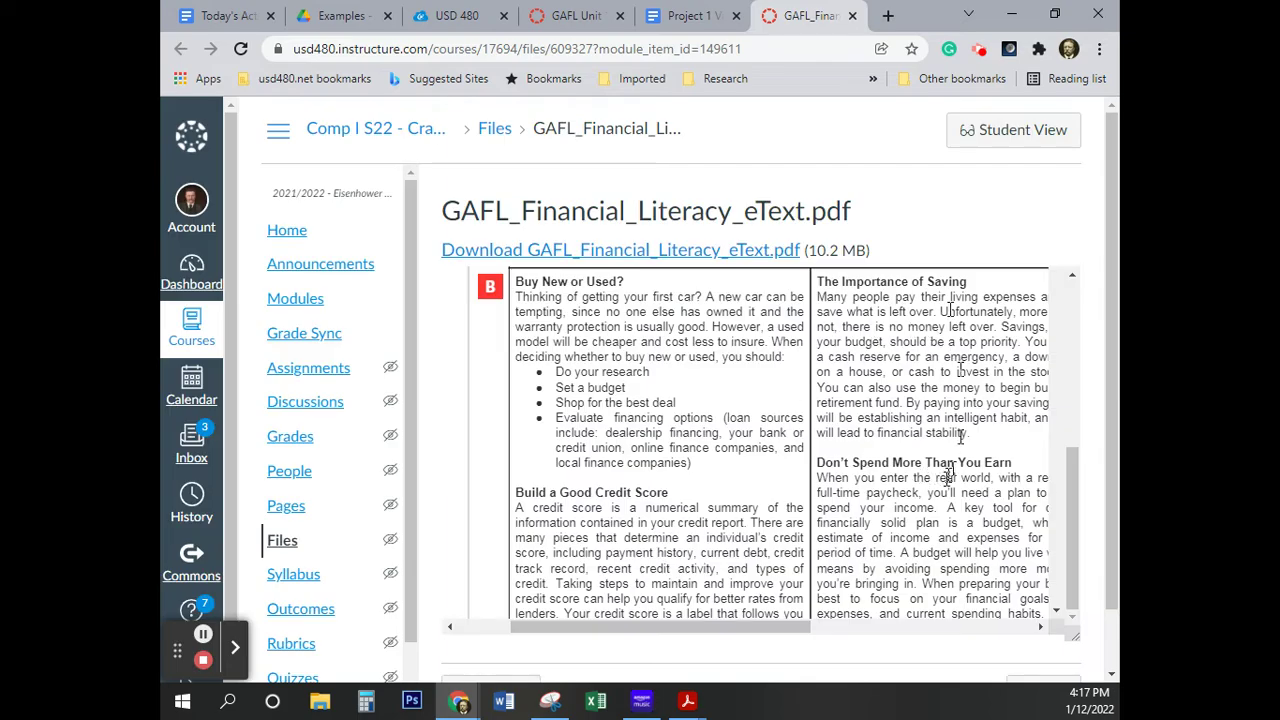
{"action": "left_click", "coordinate": [688, 16]}
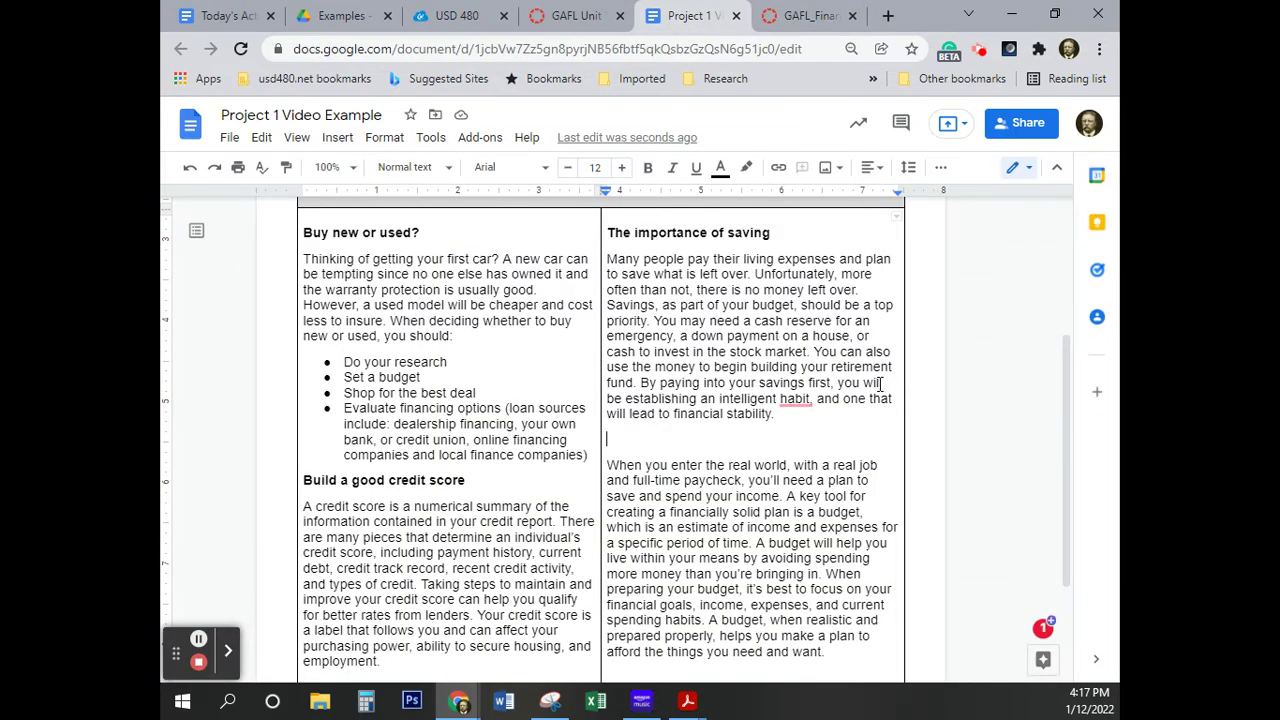
{"action": "type", "text": "Don't spe"}
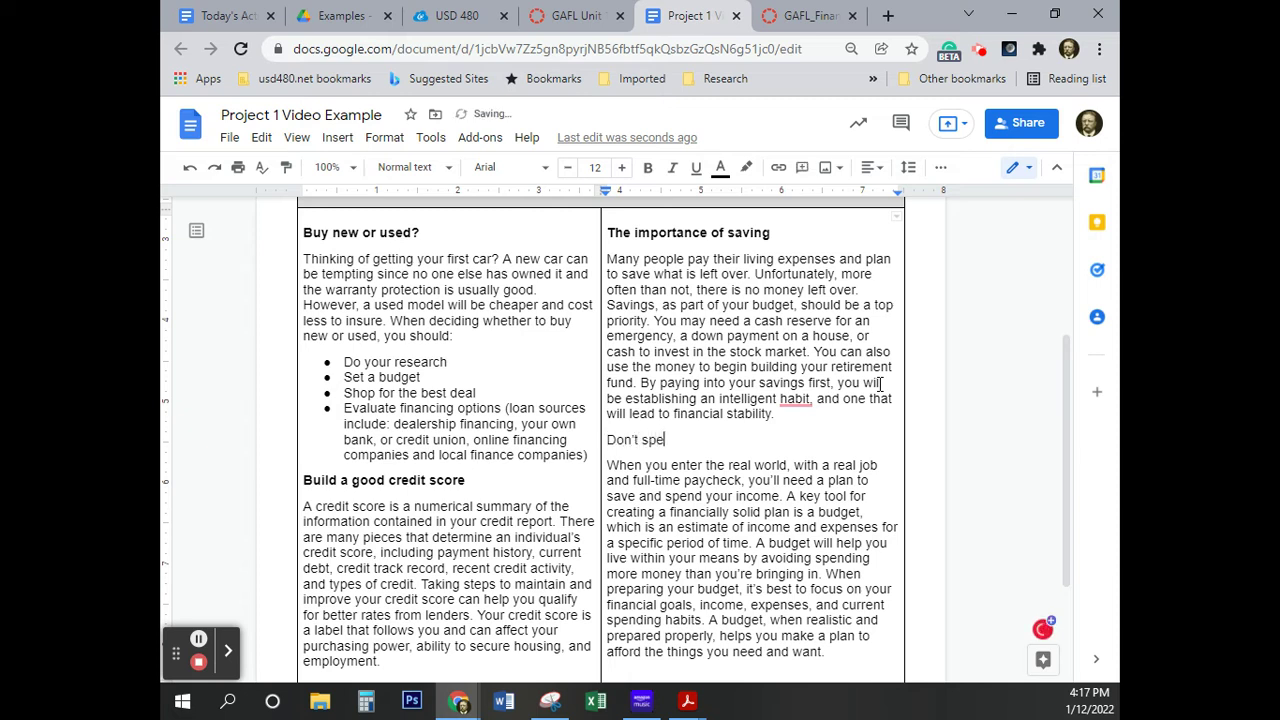
{"action": "type", "text": "nd more than"}
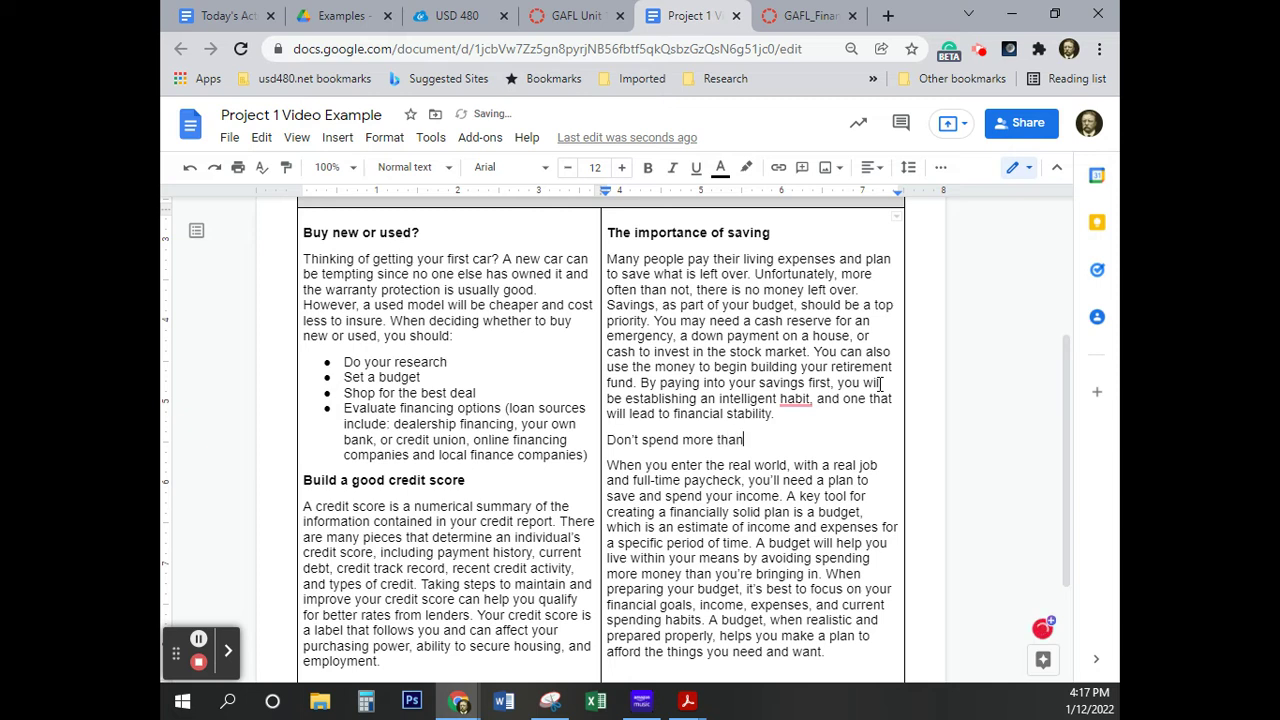
{"action": "type", "text": " you earn"}
{"action": "left_click", "coordinate": [805, 440]}
{"action": "left_click_drag", "start_coordinate": [805, 440], "coordinate": [604, 441]}
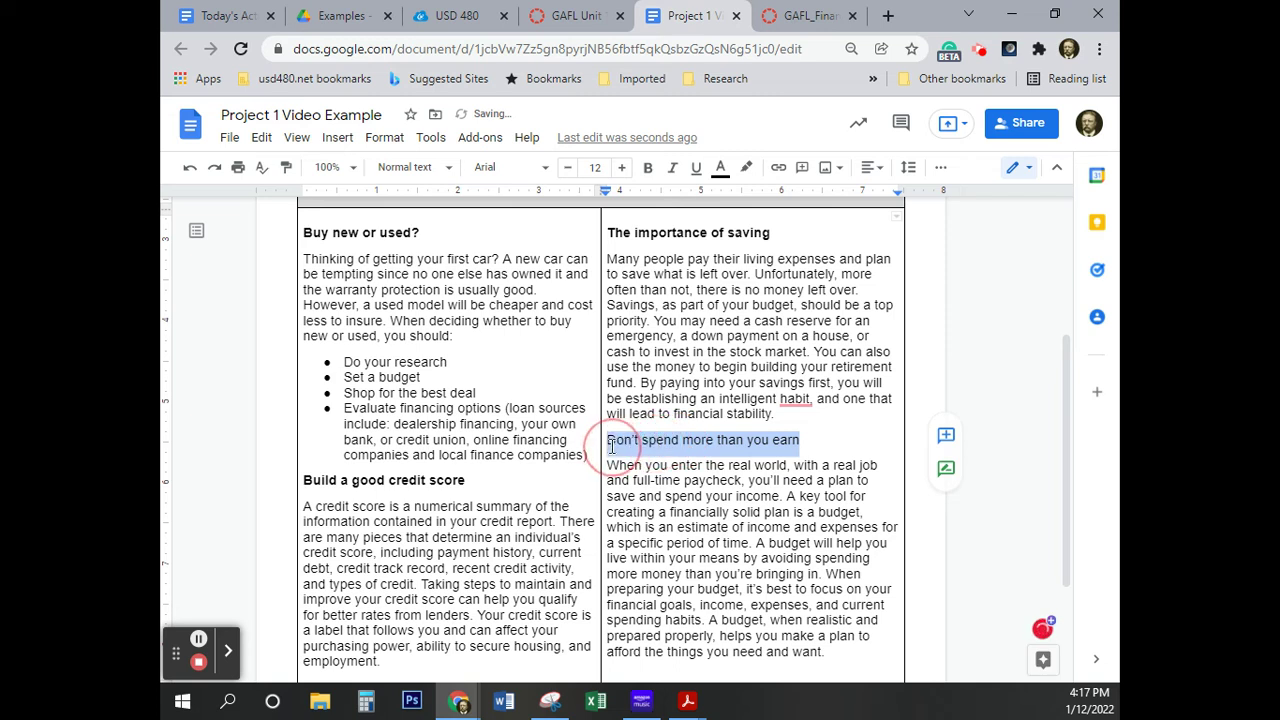
{"action": "left_click", "coordinate": [648, 167]}
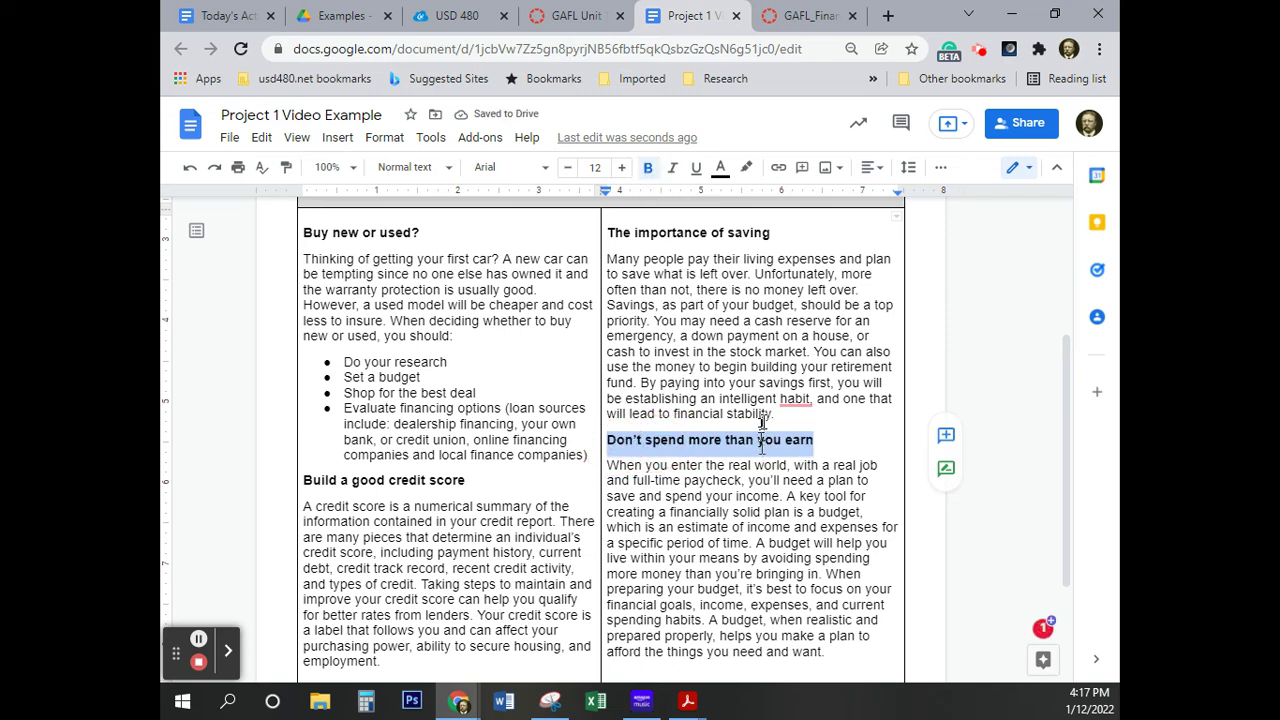
Step: Review the remaining eText instructions on row 3 images, image borders and table borders, and check the image placement in Figure 1
{"action": "left_click", "coordinate": [800, 16]}
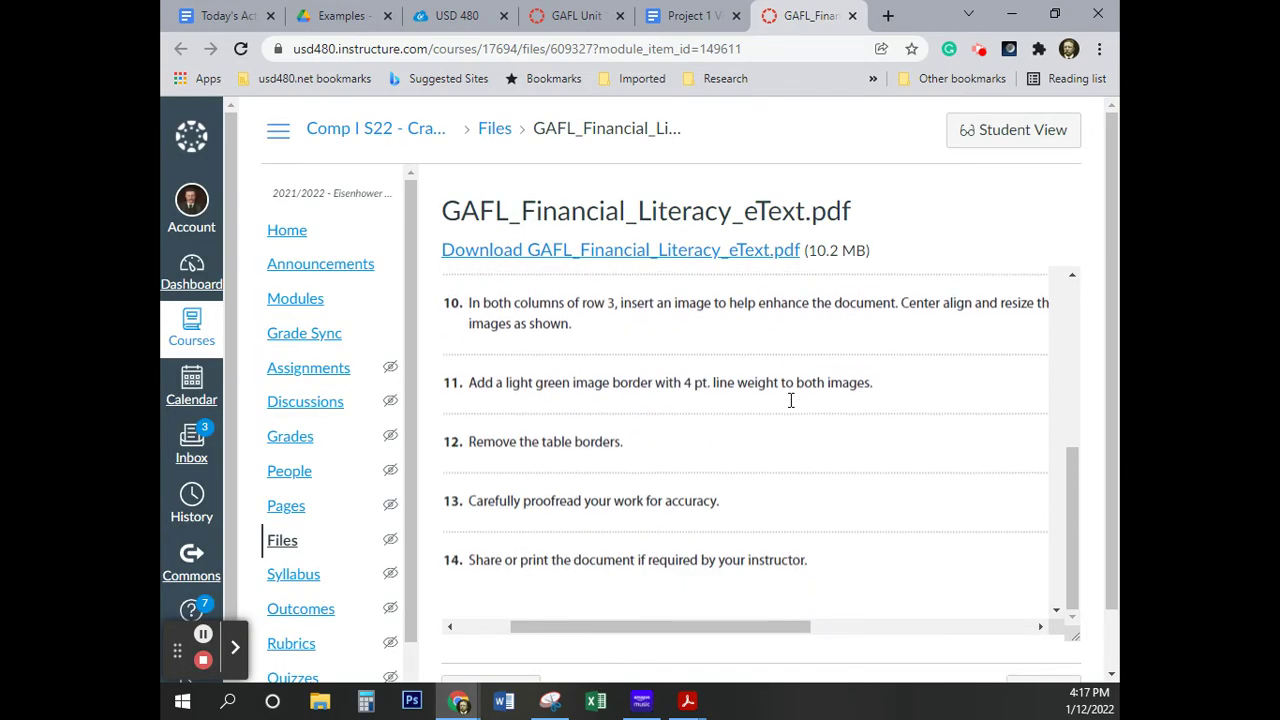
{"action": "scroll", "coordinate": [789, 399], "scroll_direction": "up", "scroll_amount": 1}
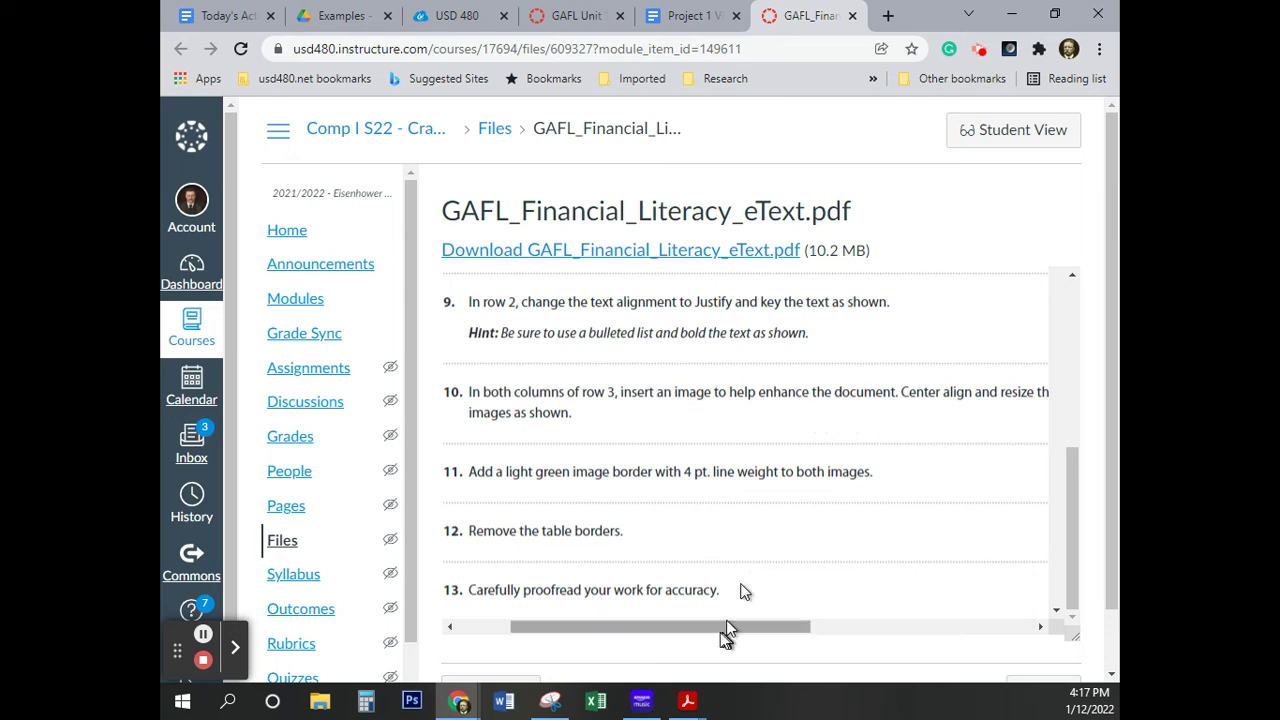
{"action": "mouse_move", "coordinate": [725, 634]}
{"action": "left_mouse_down"}
{"action": "mouse_move", "coordinate": [780, 627]}
{"action": "mouse_move", "coordinate": [727, 634]}
{"action": "mouse_move", "coordinate": [717, 623]}
{"action": "left_mouse_up"}
{"action": "scroll", "coordinate": [757, 500], "scroll_direction": "down", "scroll_amount": 3}
{"action": "scroll", "coordinate": [757, 502], "scroll_direction": "down", "scroll_amount": 10}
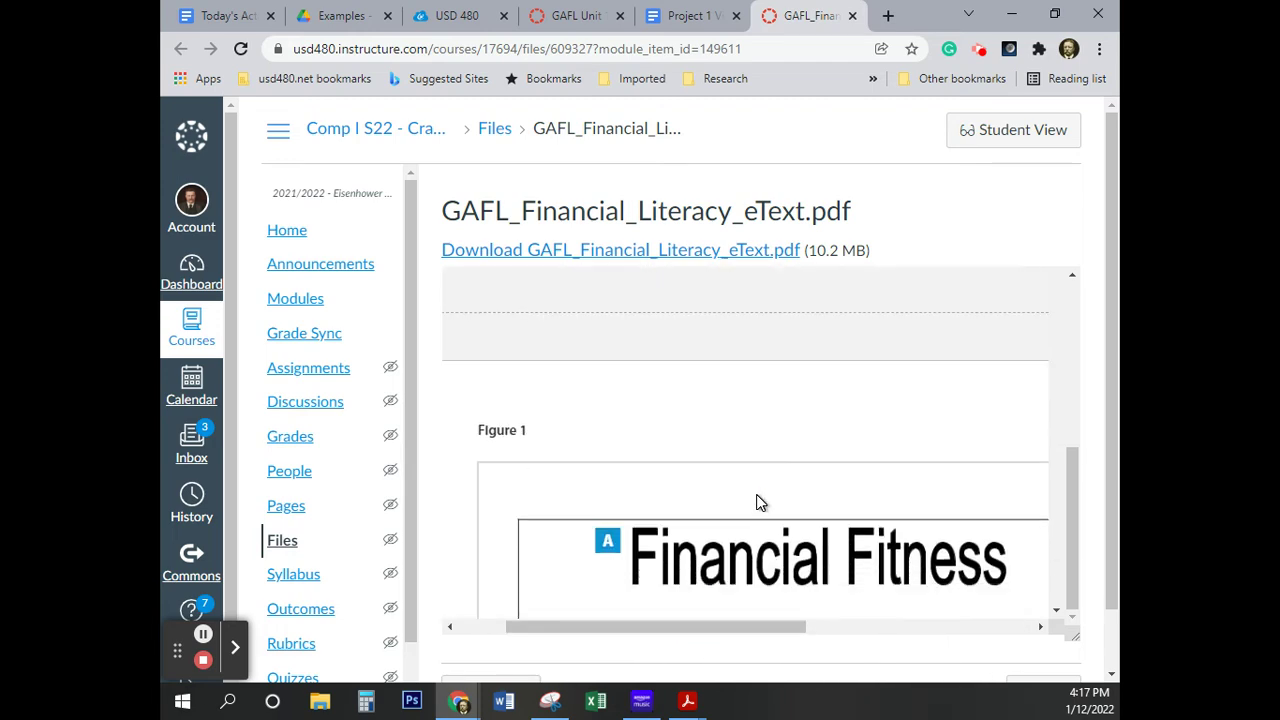
{"action": "scroll", "coordinate": [761, 460], "scroll_direction": "down", "scroll_amount": 10}
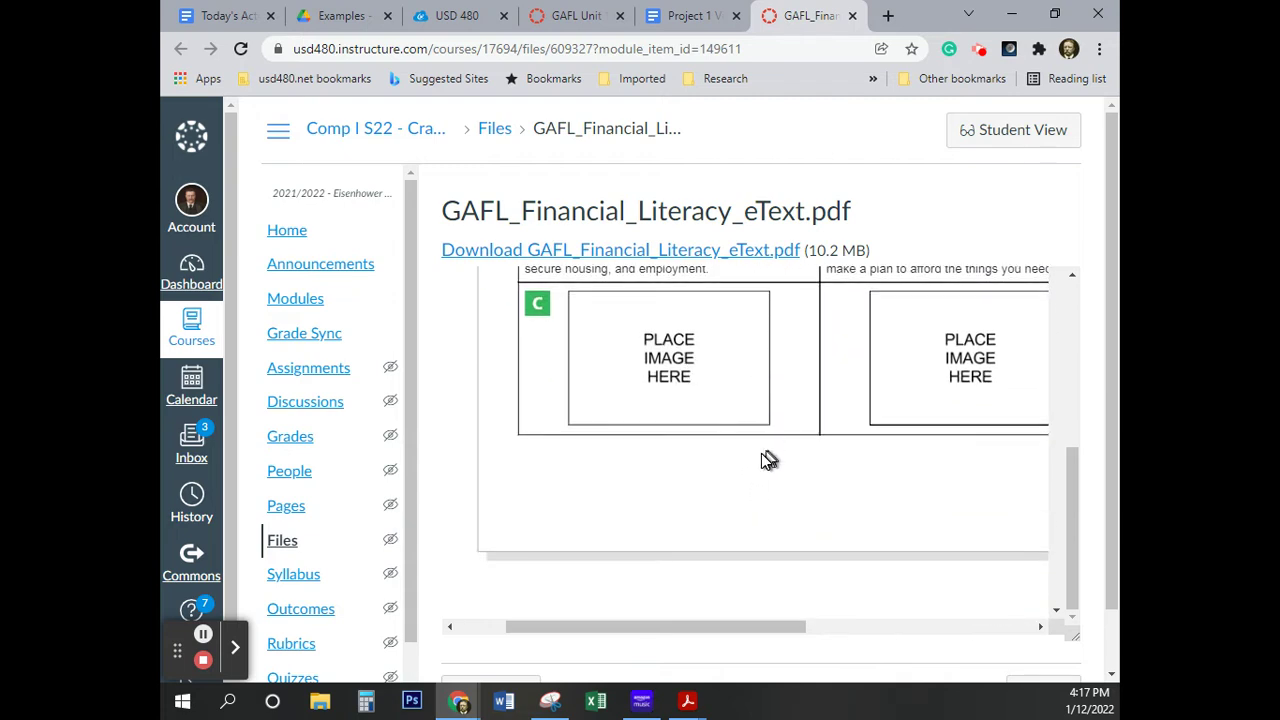
{"action": "scroll", "coordinate": [761, 460], "scroll_direction": "up", "scroll_amount": 4}
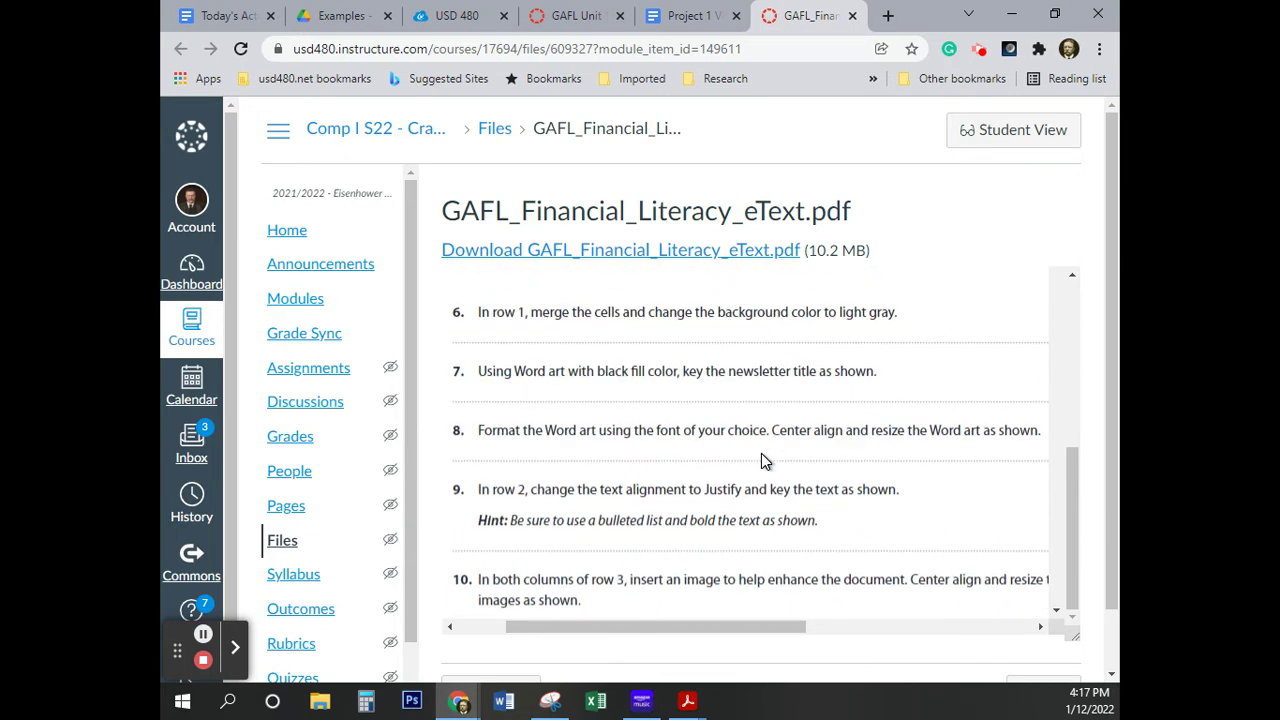
{"action": "scroll", "coordinate": [761, 453], "scroll_direction": "down", "scroll_amount": 1}
{"action": "left_click", "coordinate": [686, 24]}
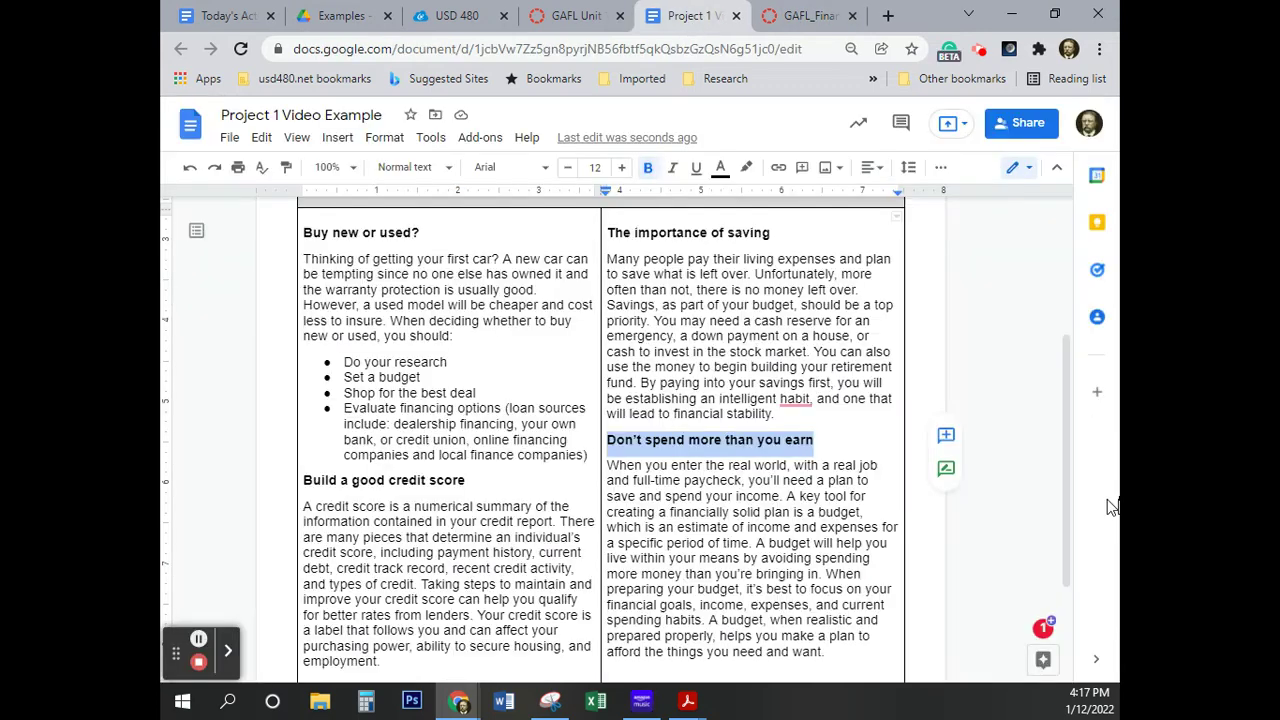
Step: Center-align the first cell of row 3 in the newsletter document's table
{"action": "scroll", "coordinate": [661, 506], "scroll_direction": "down", "scroll_amount": 2}
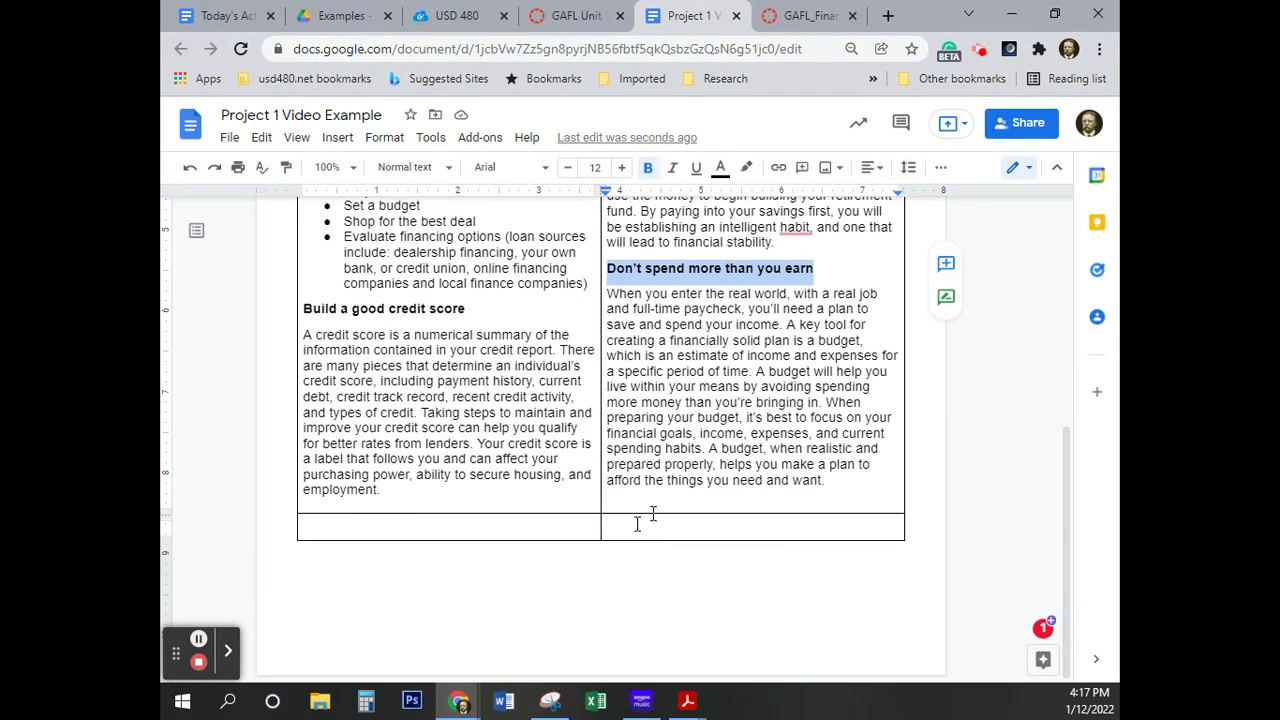
{"action": "left_click", "coordinate": [427, 531]}
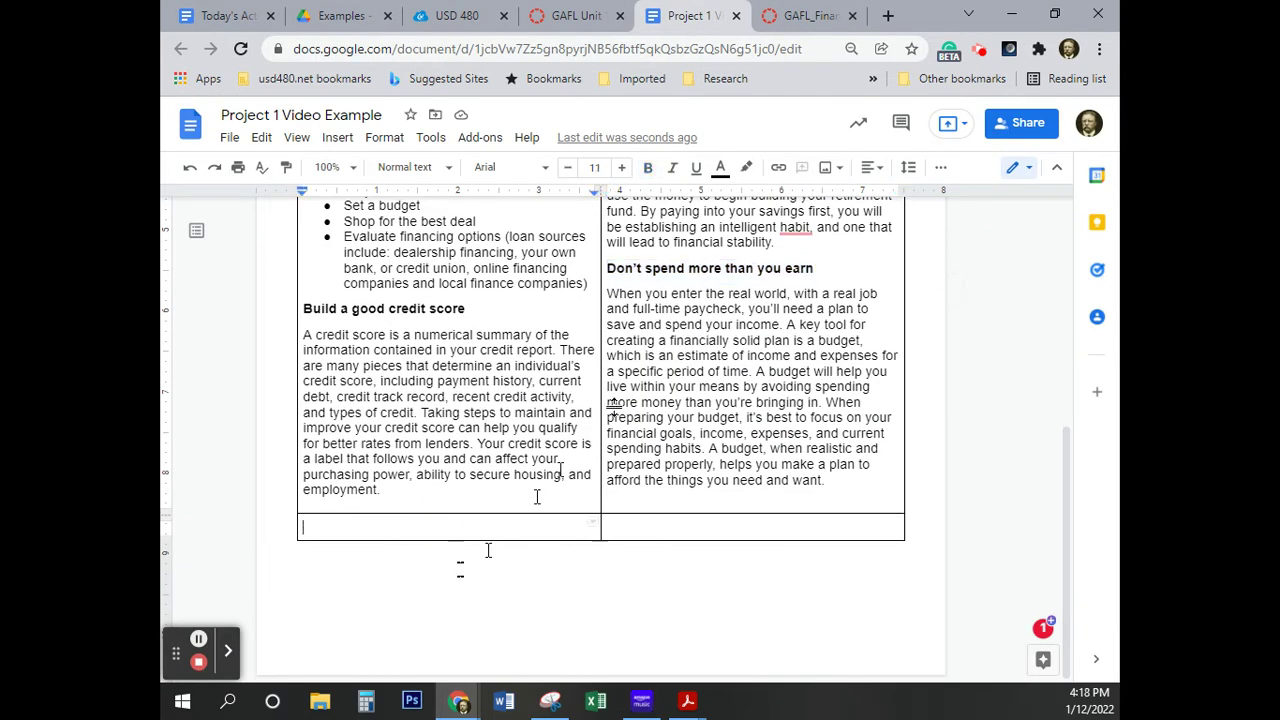
{"action": "left_click", "coordinate": [873, 168]}
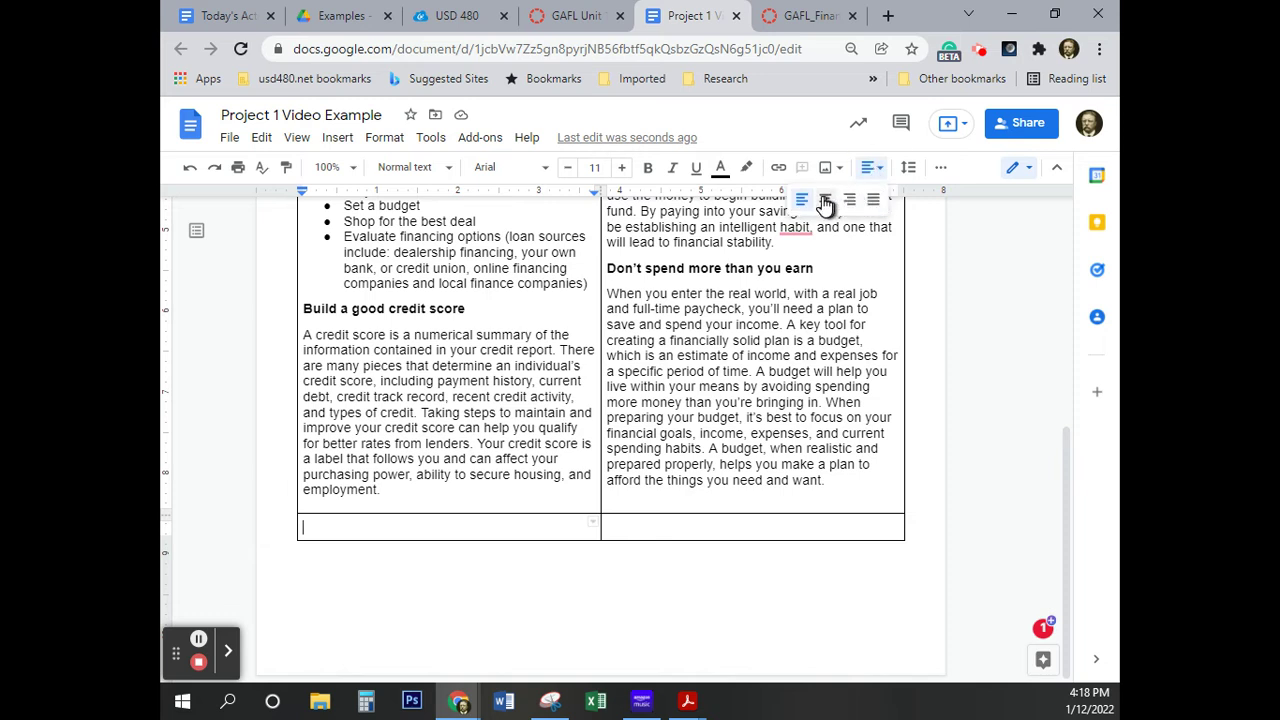
{"action": "left_click", "coordinate": [825, 199]}
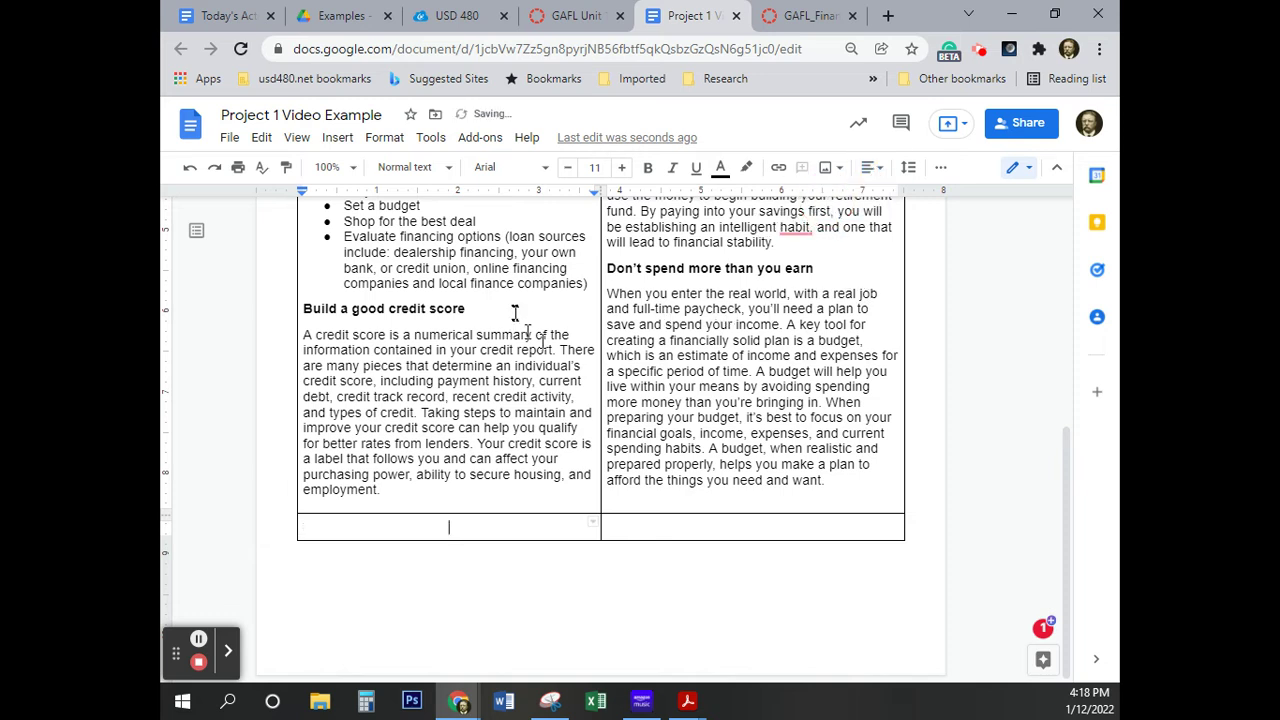
Step: Search the web for "buy a car" images, insert the red car with a handshake into row 3's first cell, and select it
{"action": "left_click", "coordinate": [338, 138]}
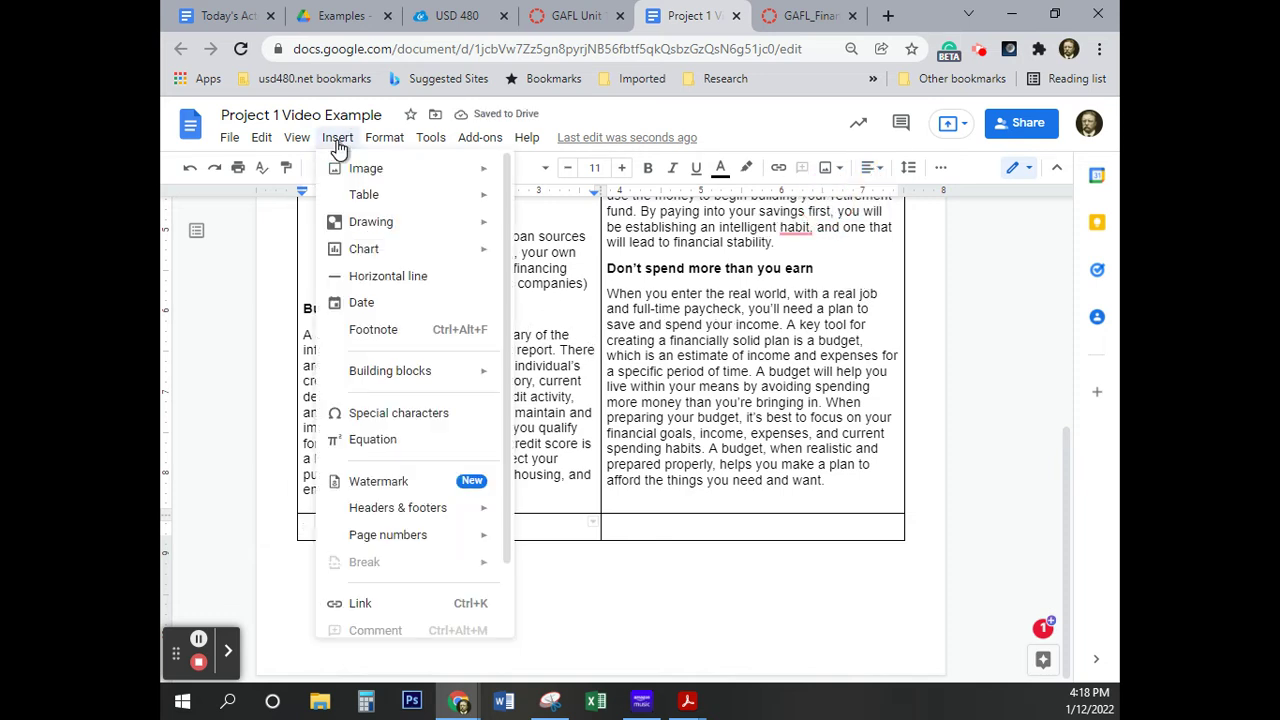
{"action": "mouse_move", "coordinate": [355, 170]}
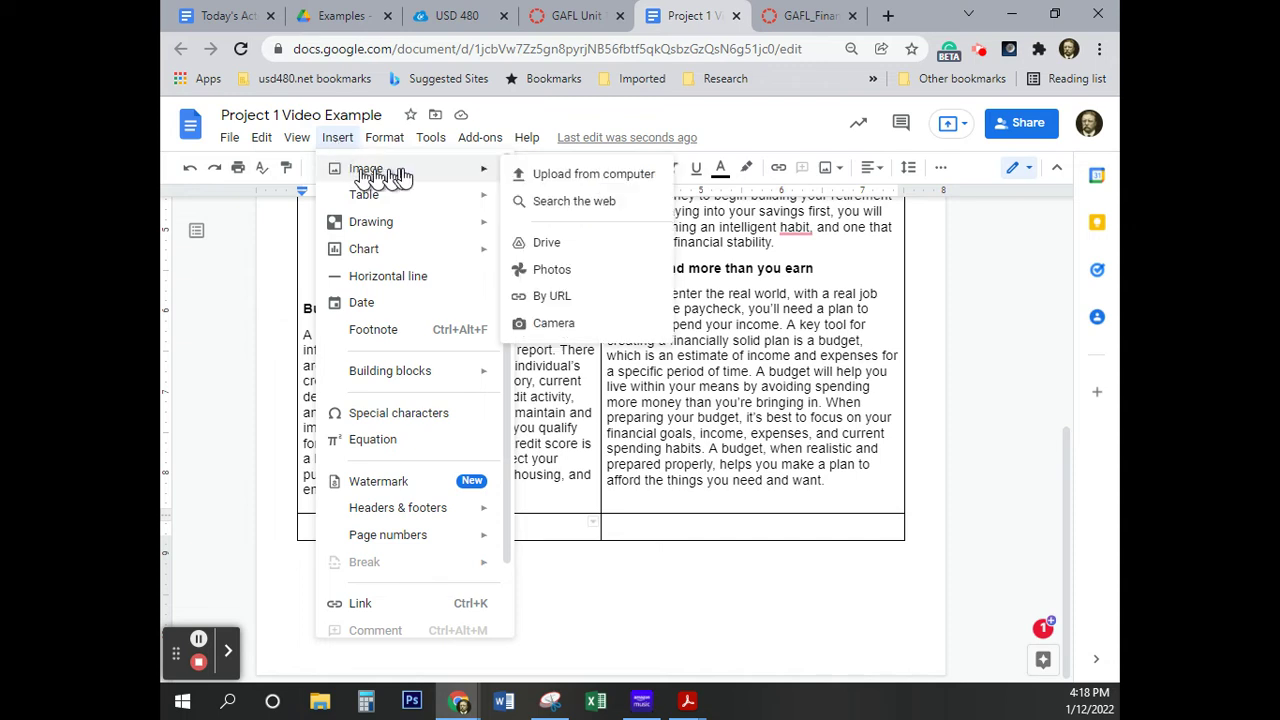
{"action": "left_click", "coordinate": [548, 205]}
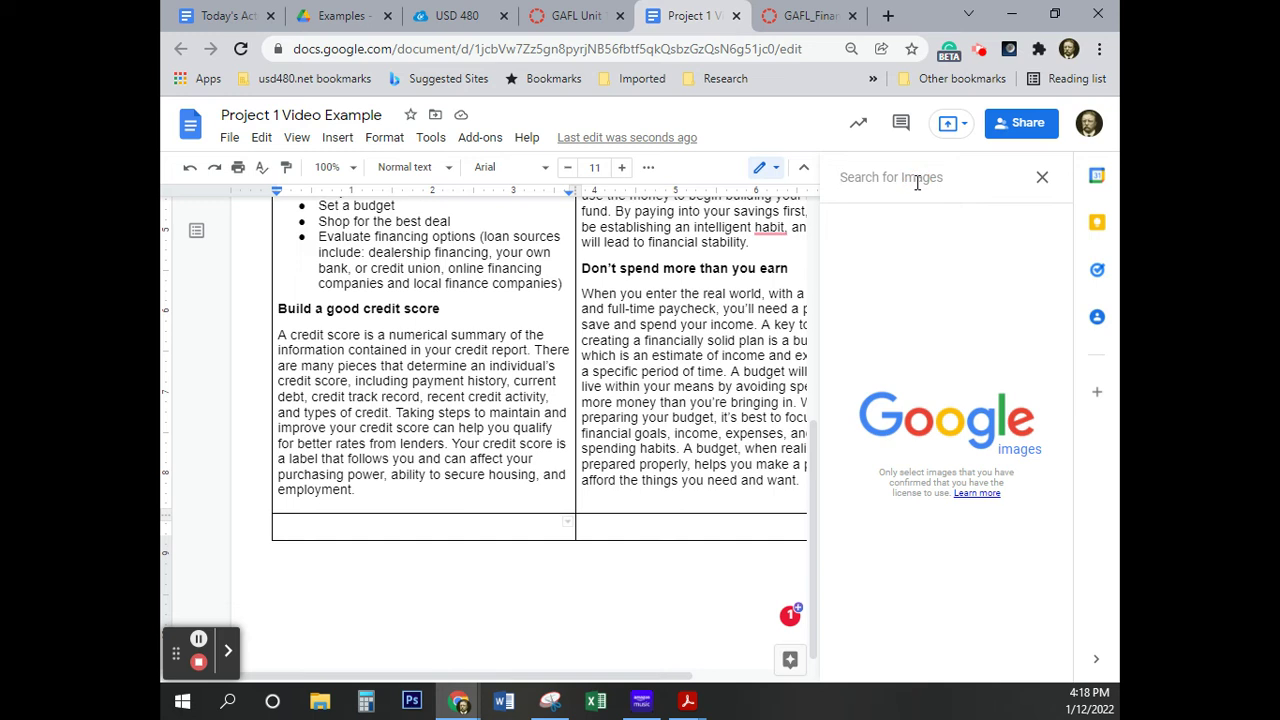
{"action": "type", "text": "bu"}
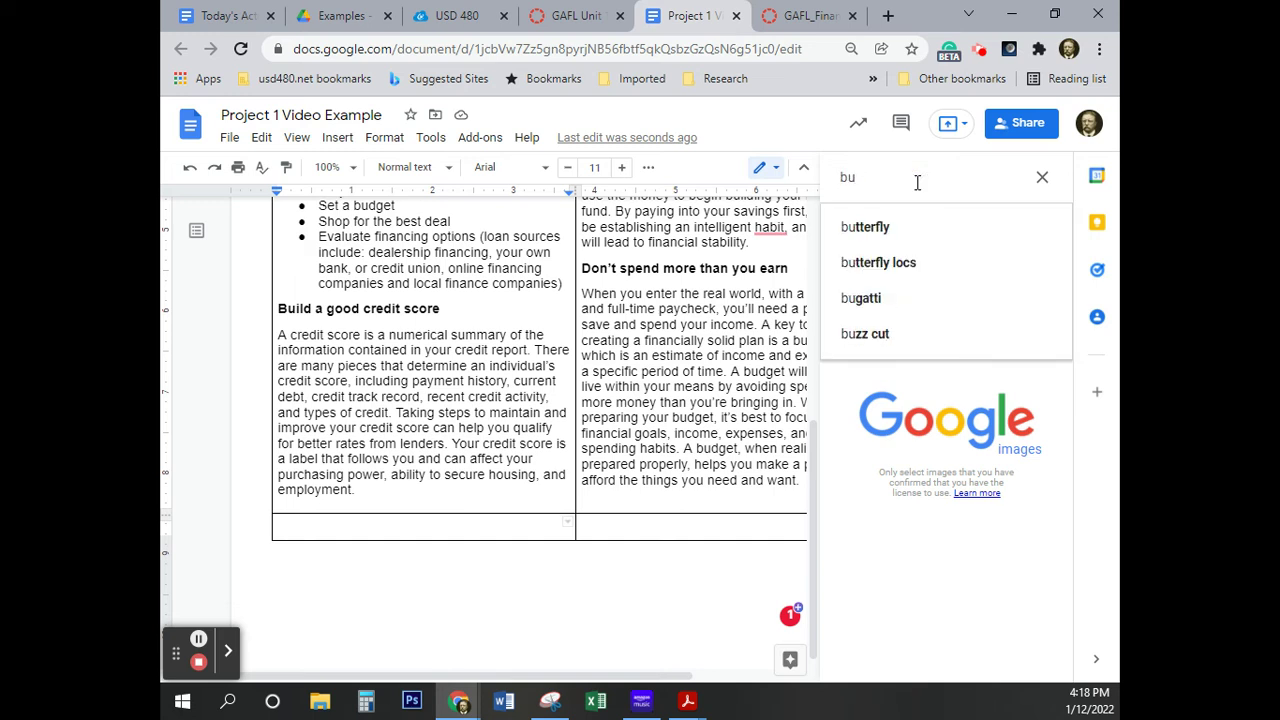
{"action": "type", "text": "uyy a car"}
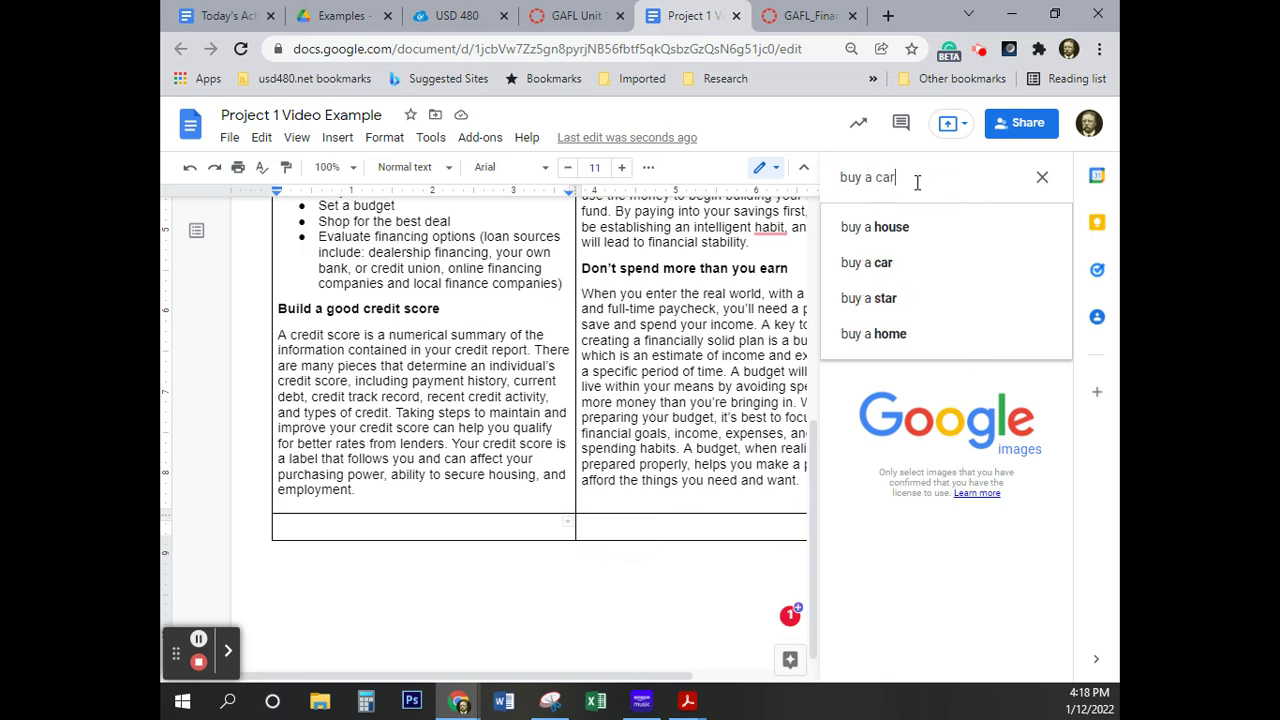
{"action": "key", "text": "Return"}
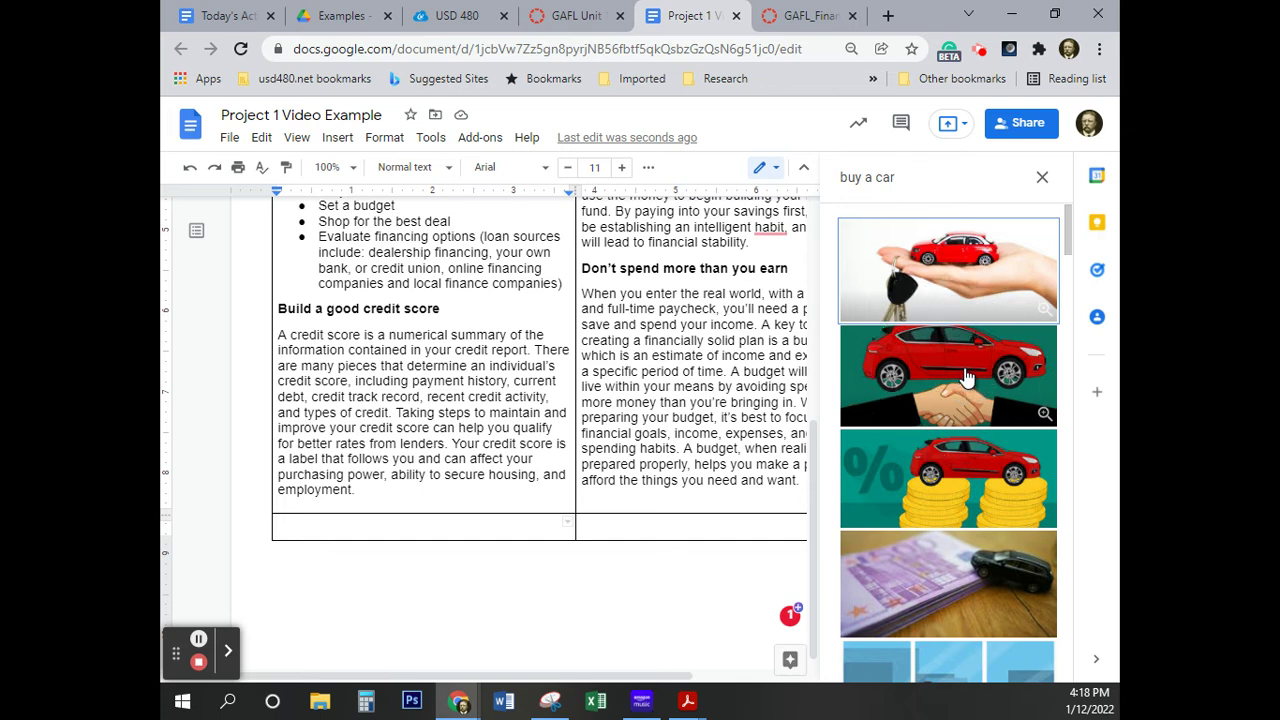
{"action": "left_click", "coordinate": [966, 382]}
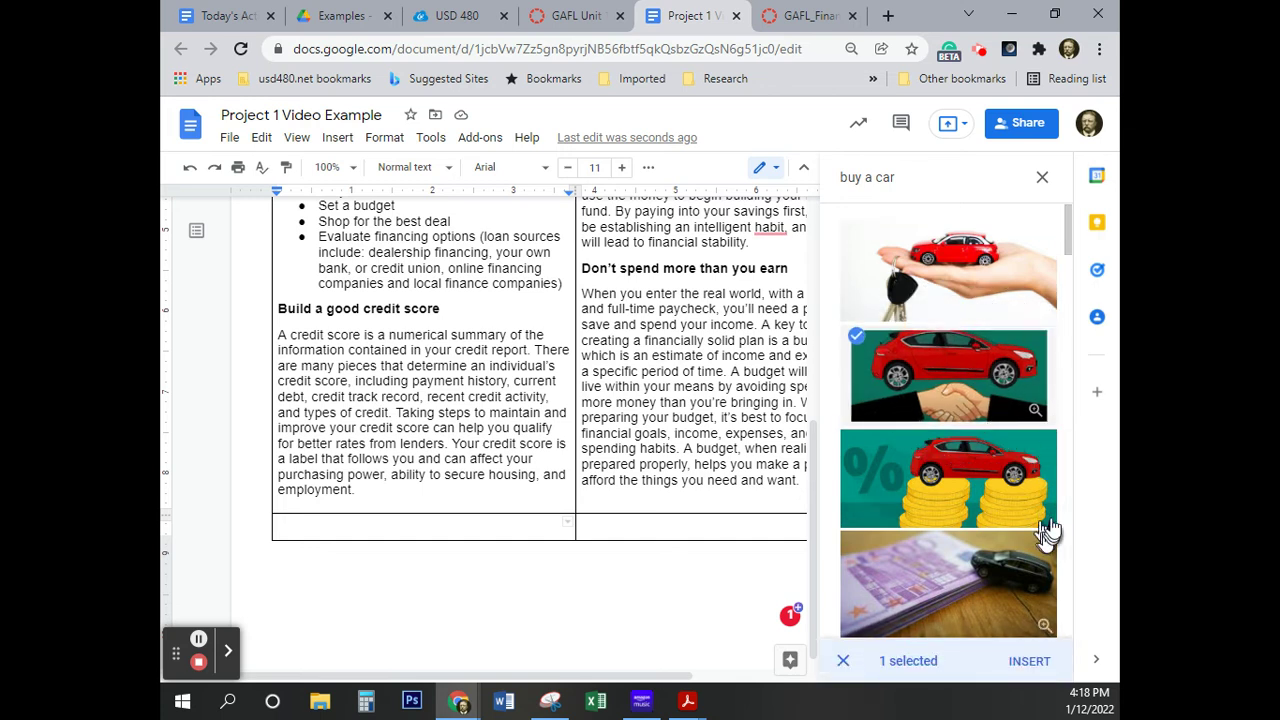
{"action": "left_click", "coordinate": [1029, 662]}
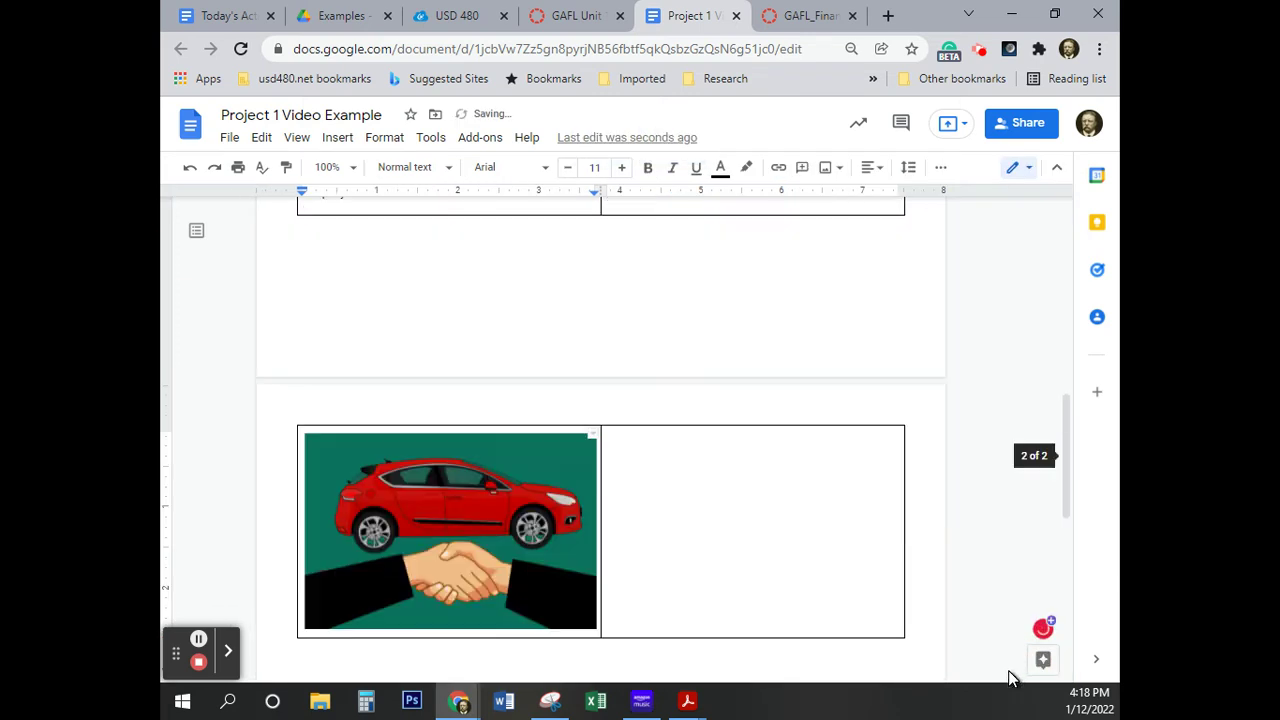
{"action": "left_click", "coordinate": [462, 550]}
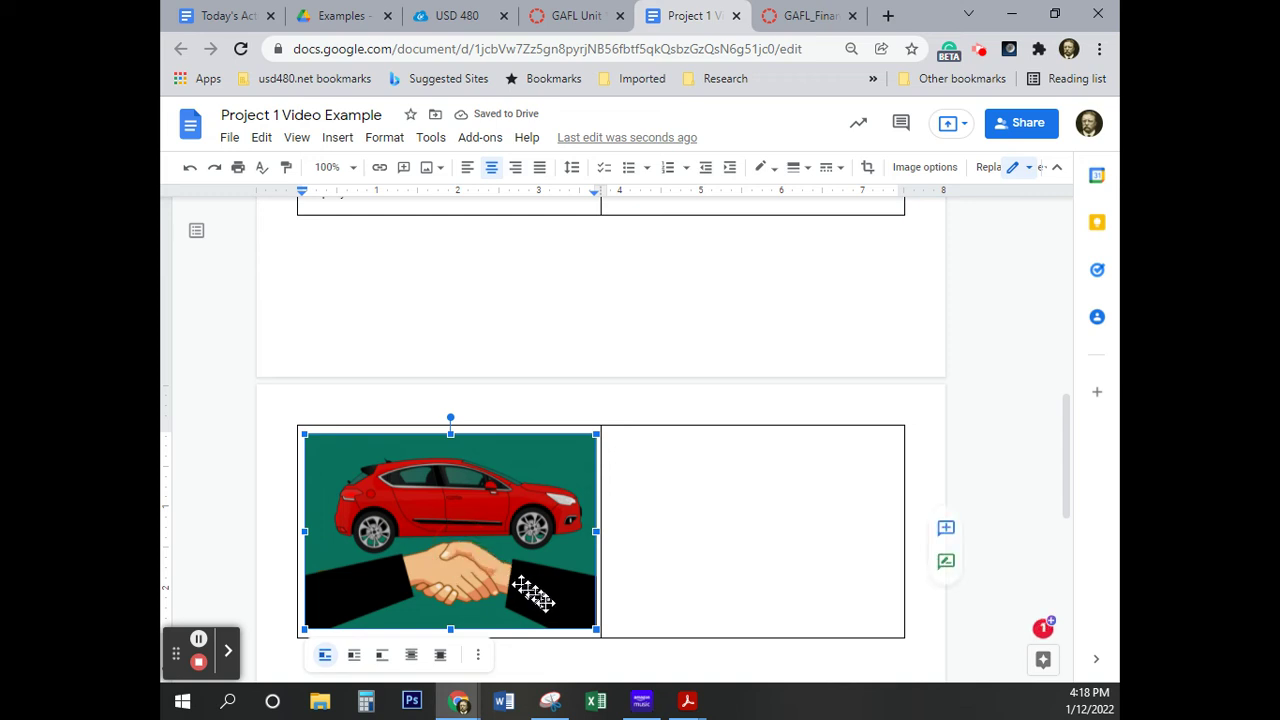
Step: Shrink the red car image in row 3's first cell proportionally to about 1.25 inches wide so the row fits on page one
{"action": "left_click", "coordinate": [597, 629]}
{"action": "left_click", "coordinate": [597, 629]}
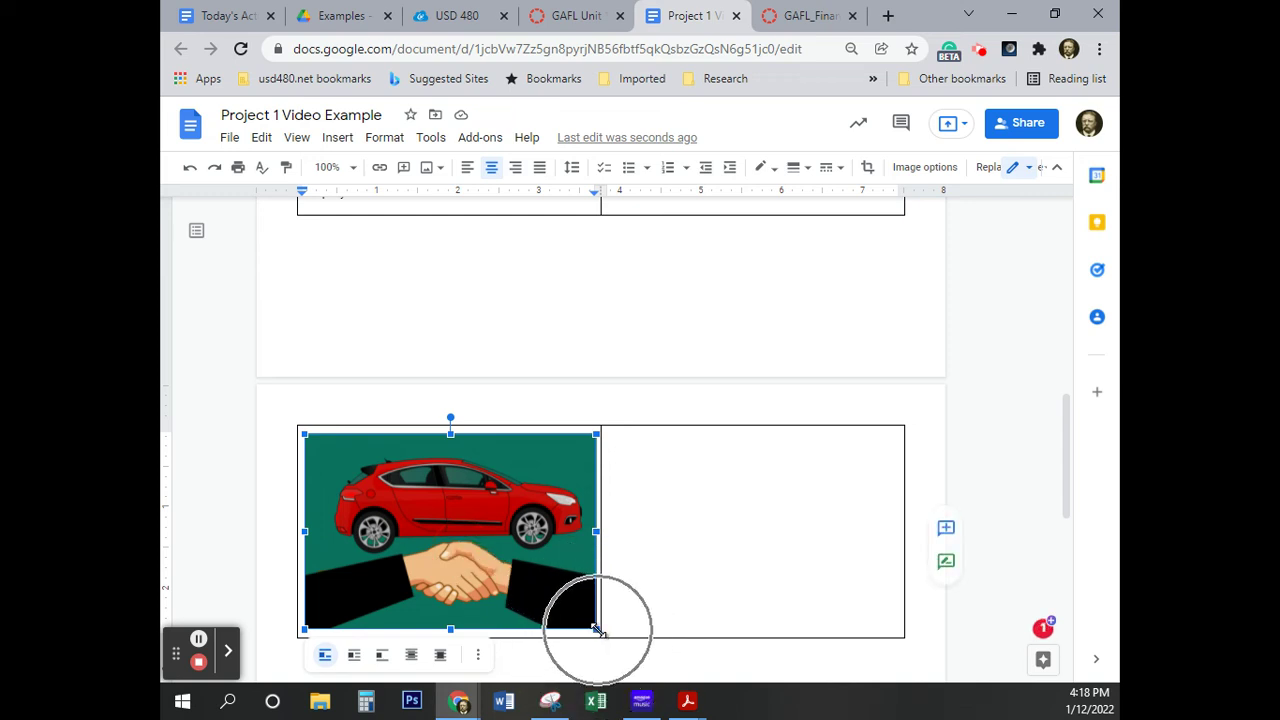
{"action": "left_click", "coordinate": [597, 629]}
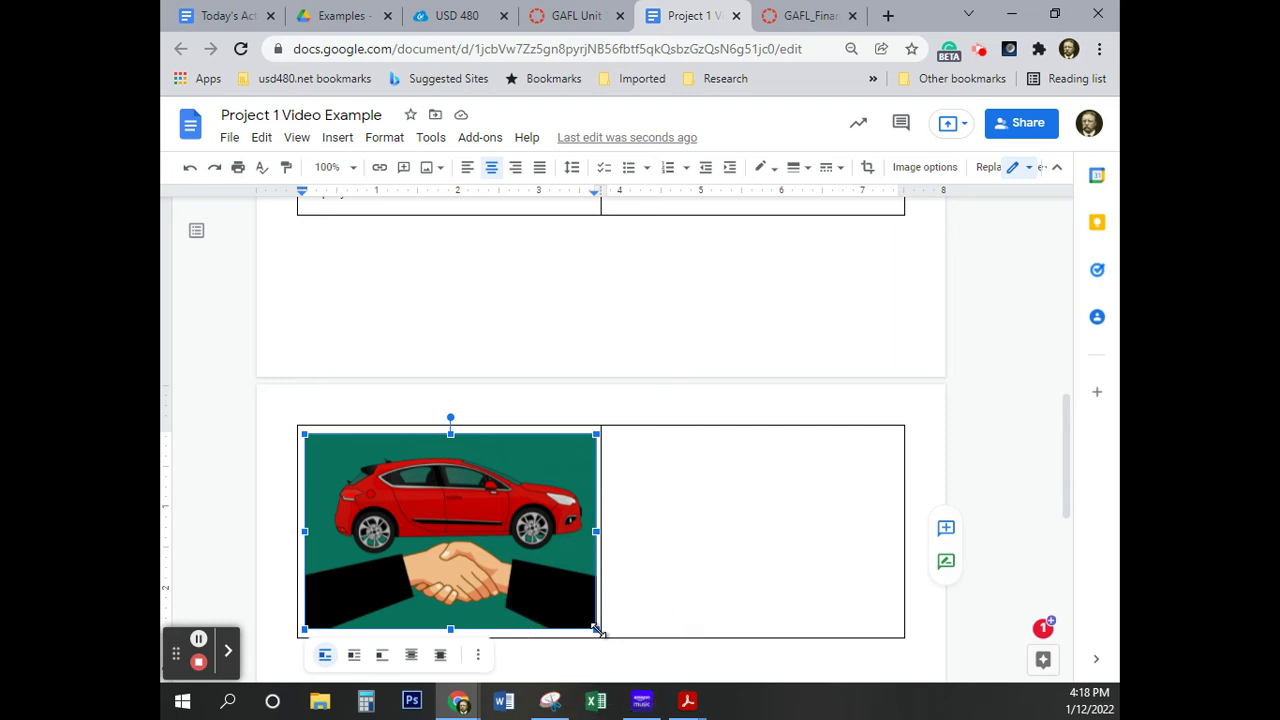
{"action": "left_click", "coordinate": [597, 629]}
{"action": "left_click", "coordinate": [597, 629]}
{"action": "left_click", "coordinate": [597, 629]}
{"action": "left_click", "coordinate": [597, 629]}
{"action": "left_click_drag", "start_coordinate": [597, 629], "coordinate": [407, 499]}
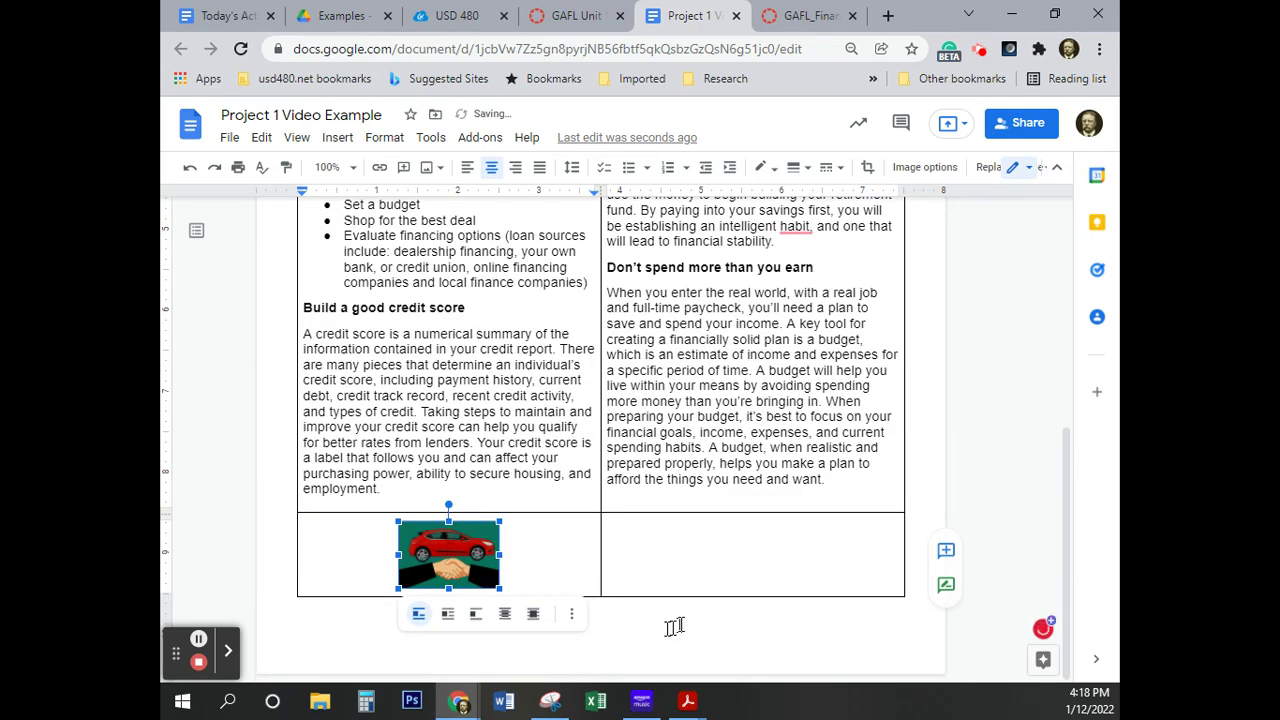
Step: Center-align the empty second cell of row 3 in the newsletter table
{"action": "left_click", "coordinate": [742, 560]}
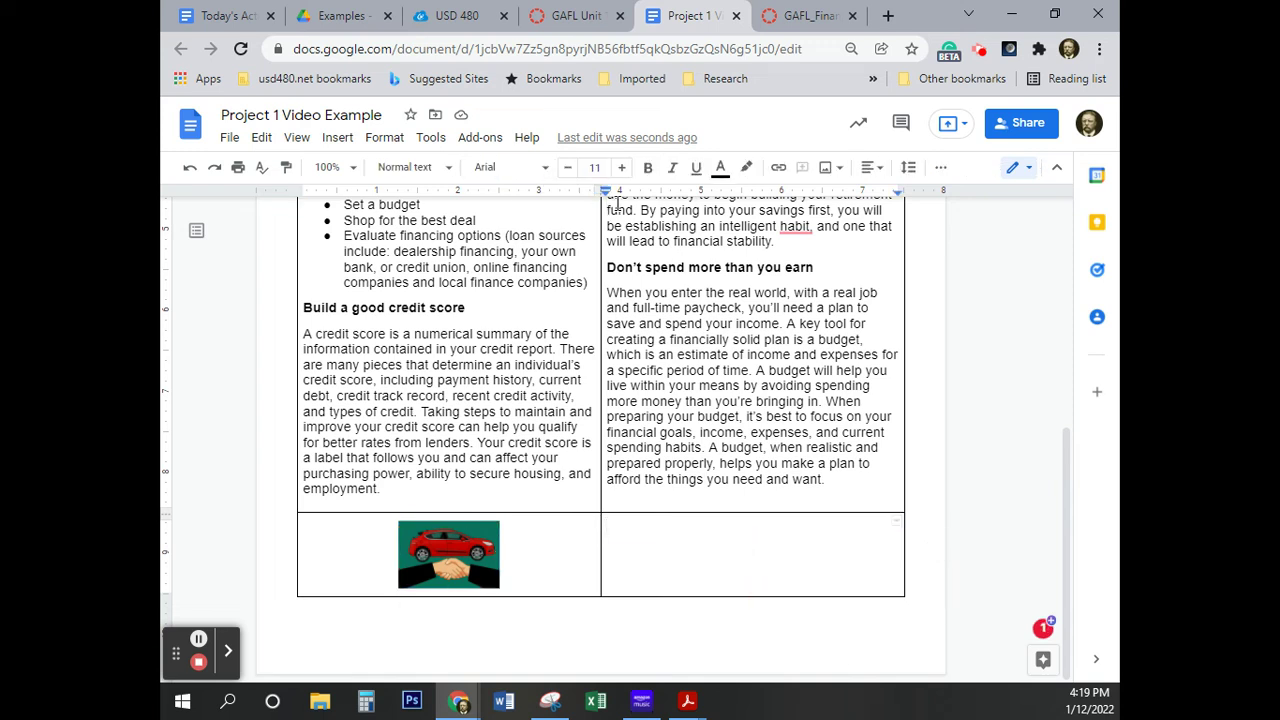
{"action": "left_click", "coordinate": [869, 170]}
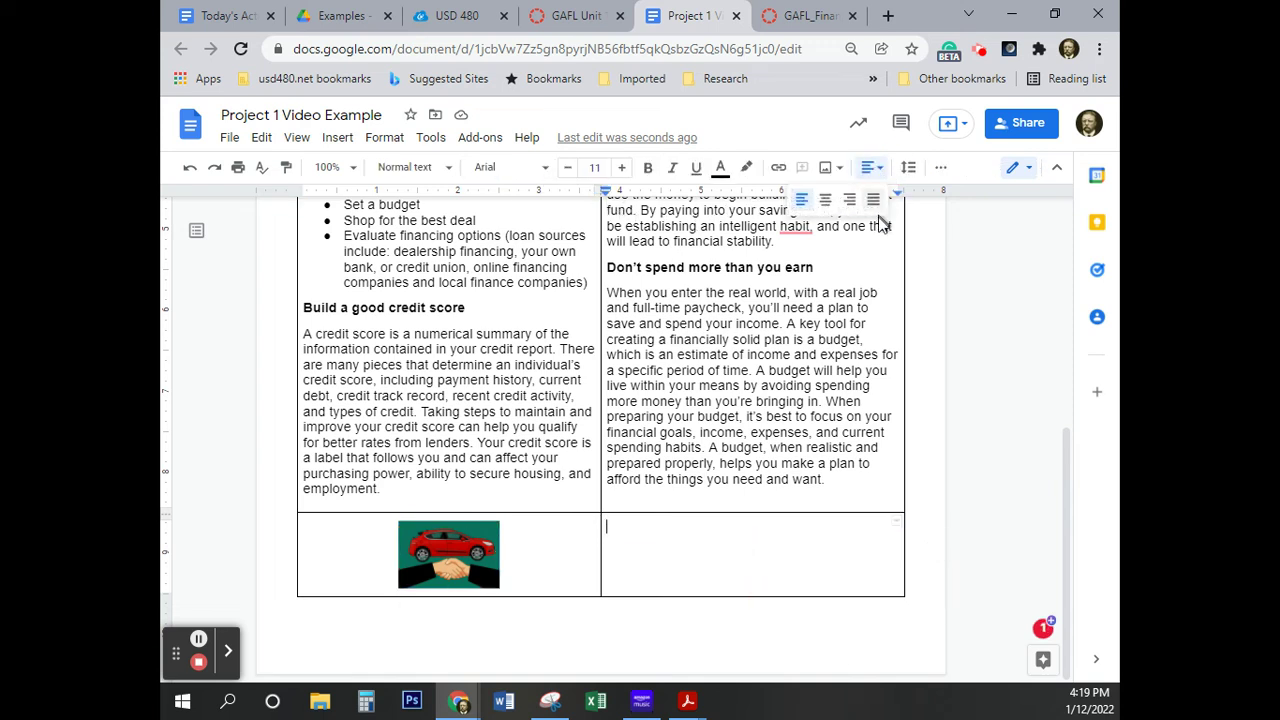
{"action": "left_click", "coordinate": [830, 203]}
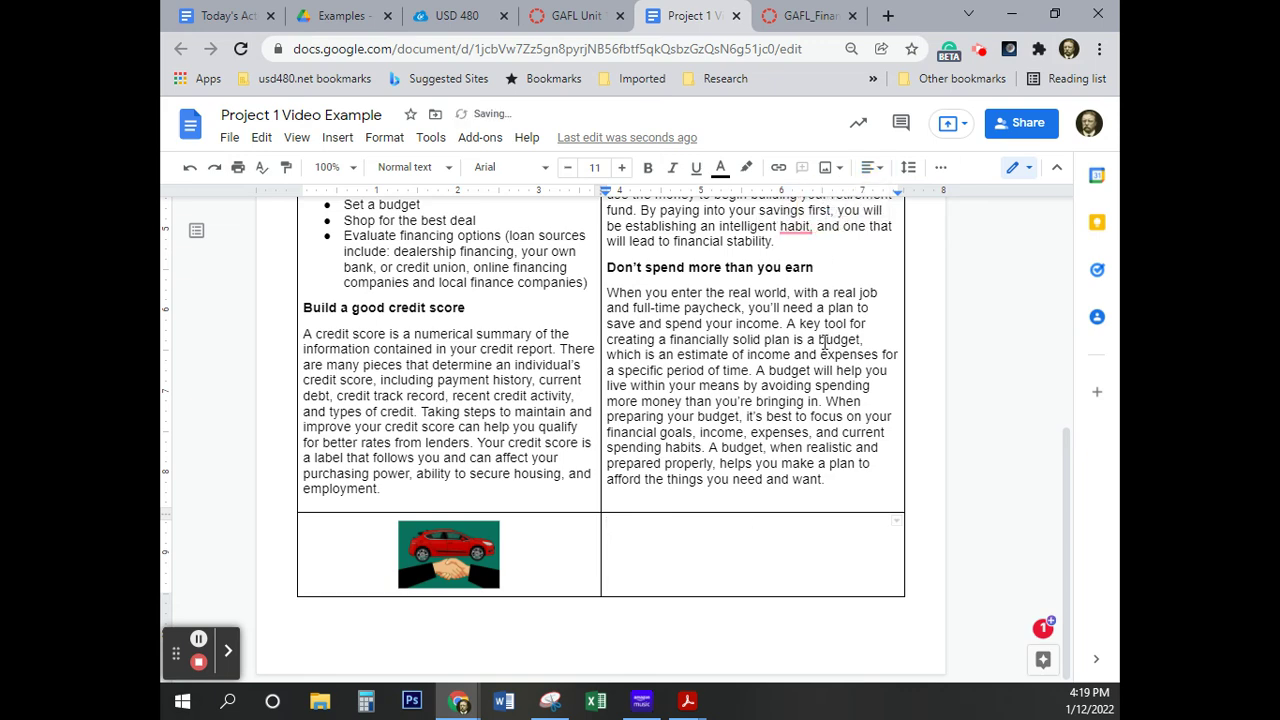
{"action": "scroll", "coordinate": [824, 343], "scroll_direction": "up", "scroll_amount": 4}
{"action": "scroll", "coordinate": [824, 343], "scroll_direction": "down", "scroll_amount": 4}
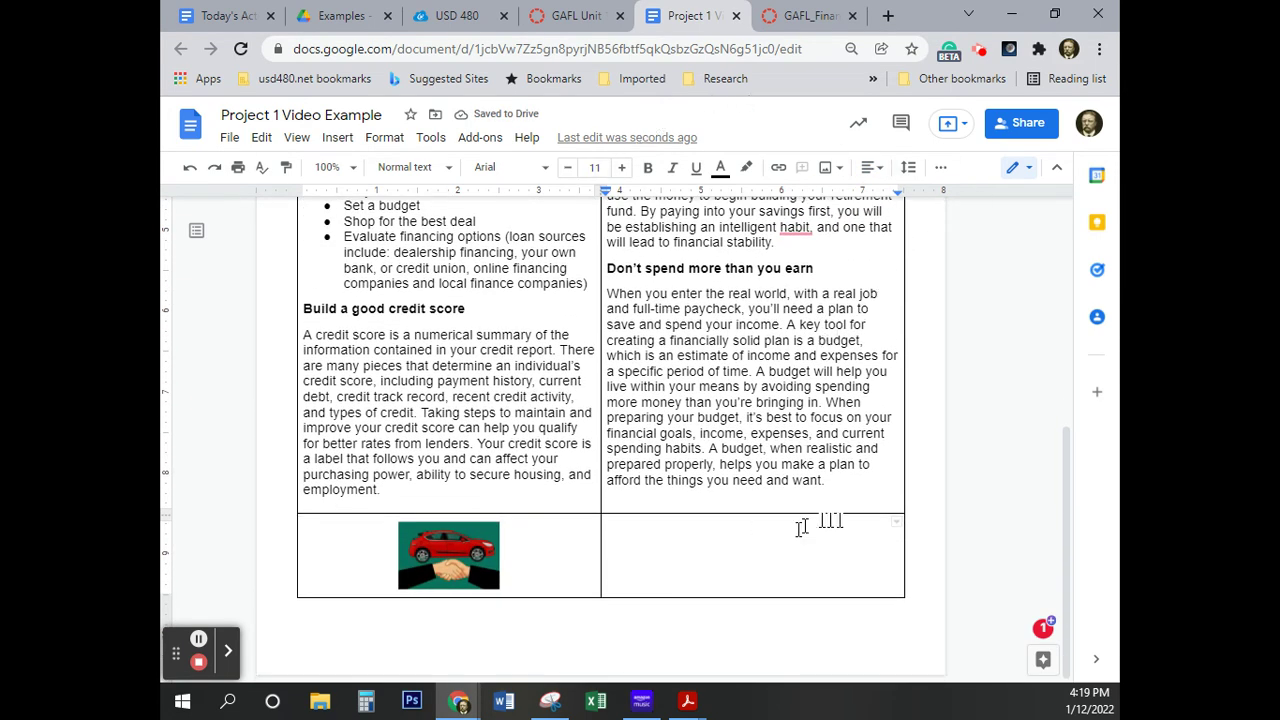
Step: Search the web for "the importance of saving" images, insert the piggy bank with fanned banknotes into row 3's second cell, and shrink it to about 0.8 inches wide
{"action": "left_click", "coordinate": [338, 138]}
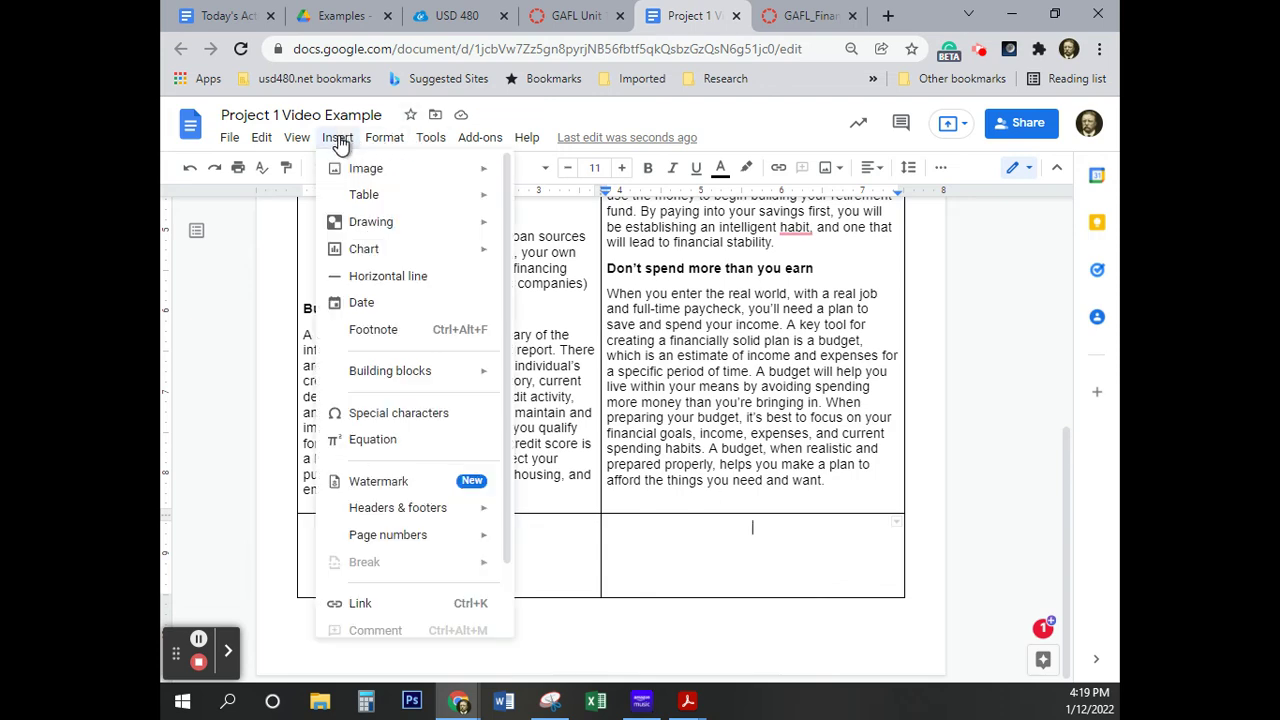
{"action": "mouse_move", "coordinate": [350, 167]}
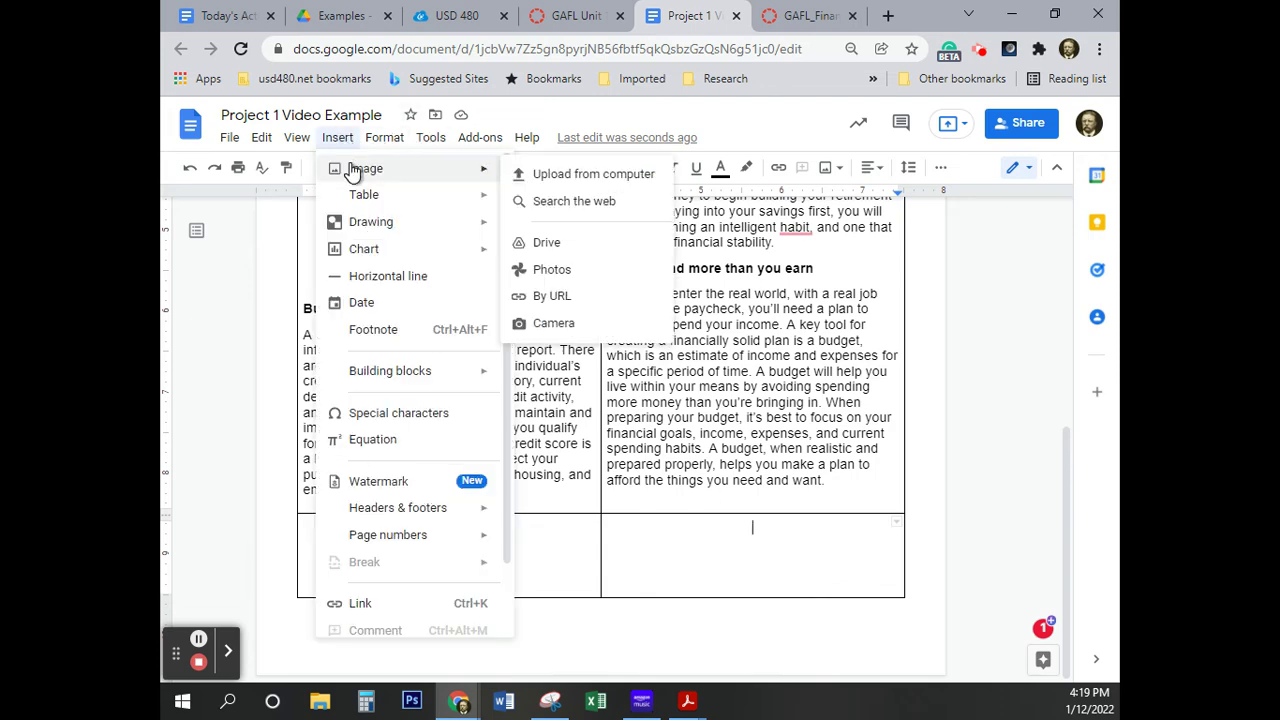
{"action": "left_click", "coordinate": [574, 201]}
{"action": "left_click", "coordinate": [903, 180]}
{"action": "left_click_drag", "start_coordinate": [912, 181], "coordinate": [830, 180]}
{"action": "type", "text": "the importance"}
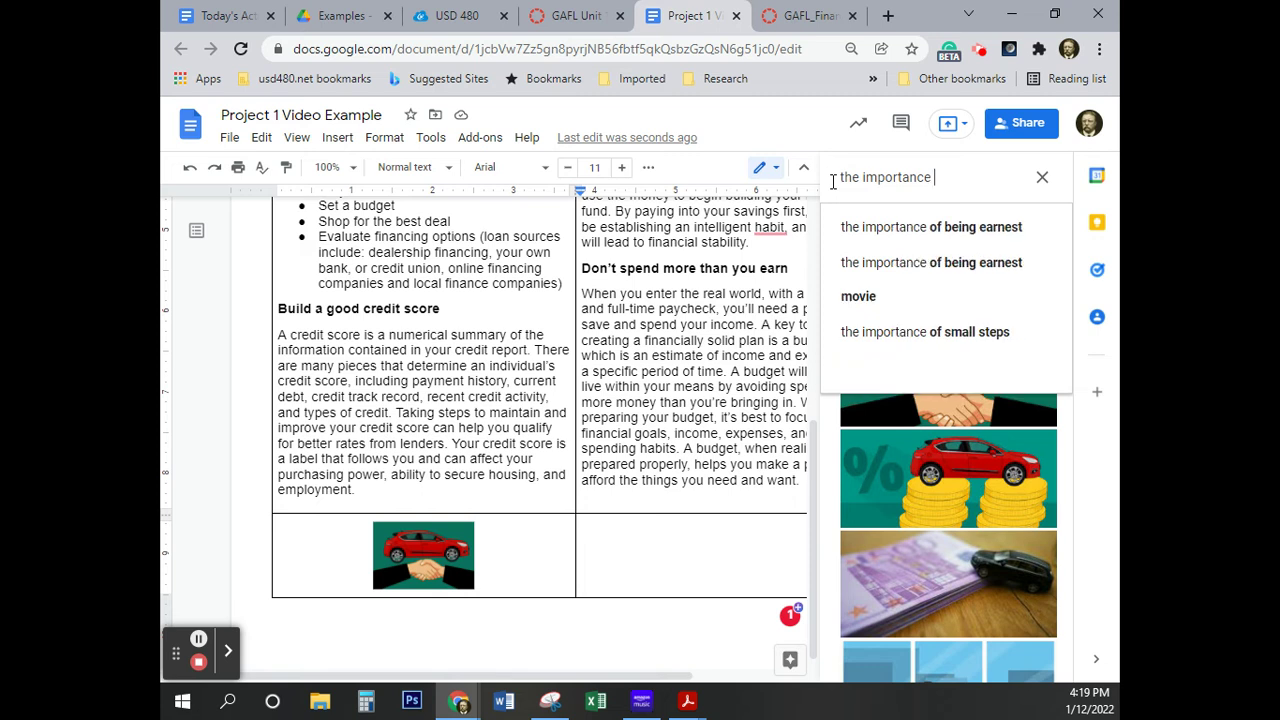
{"action": "type", "text": " of savin"}
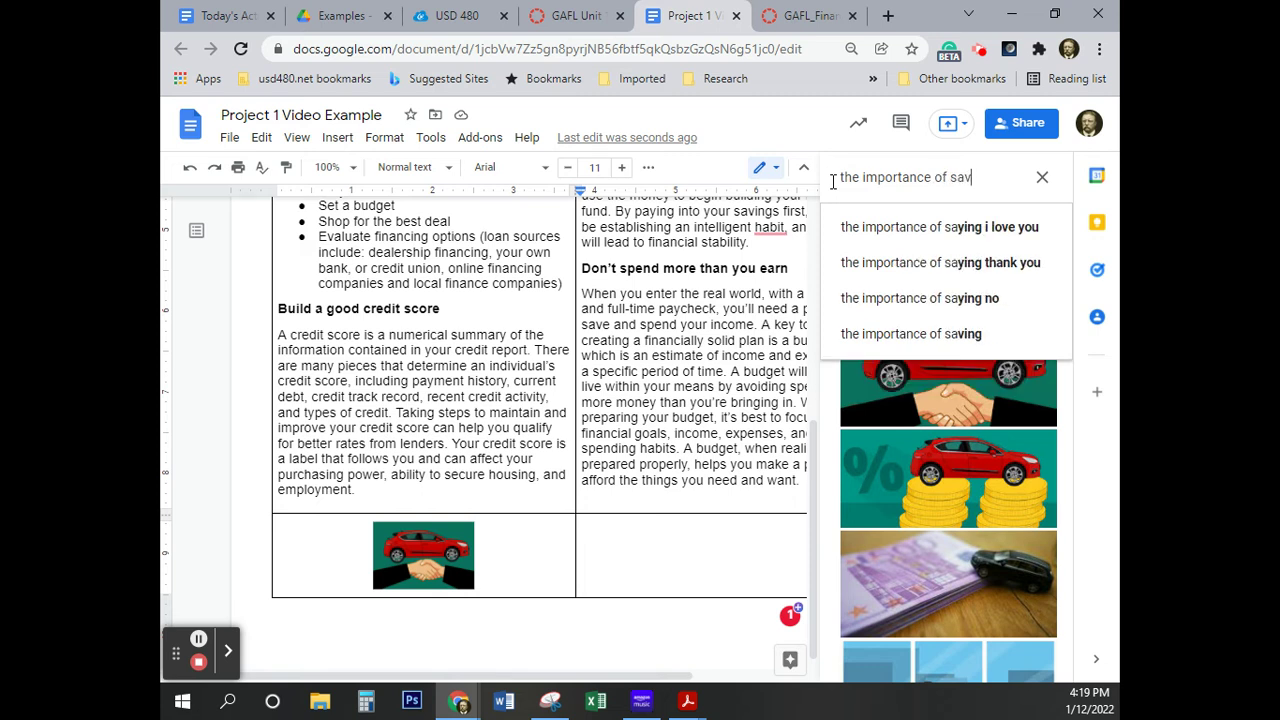
{"action": "key", "text": "Return"}
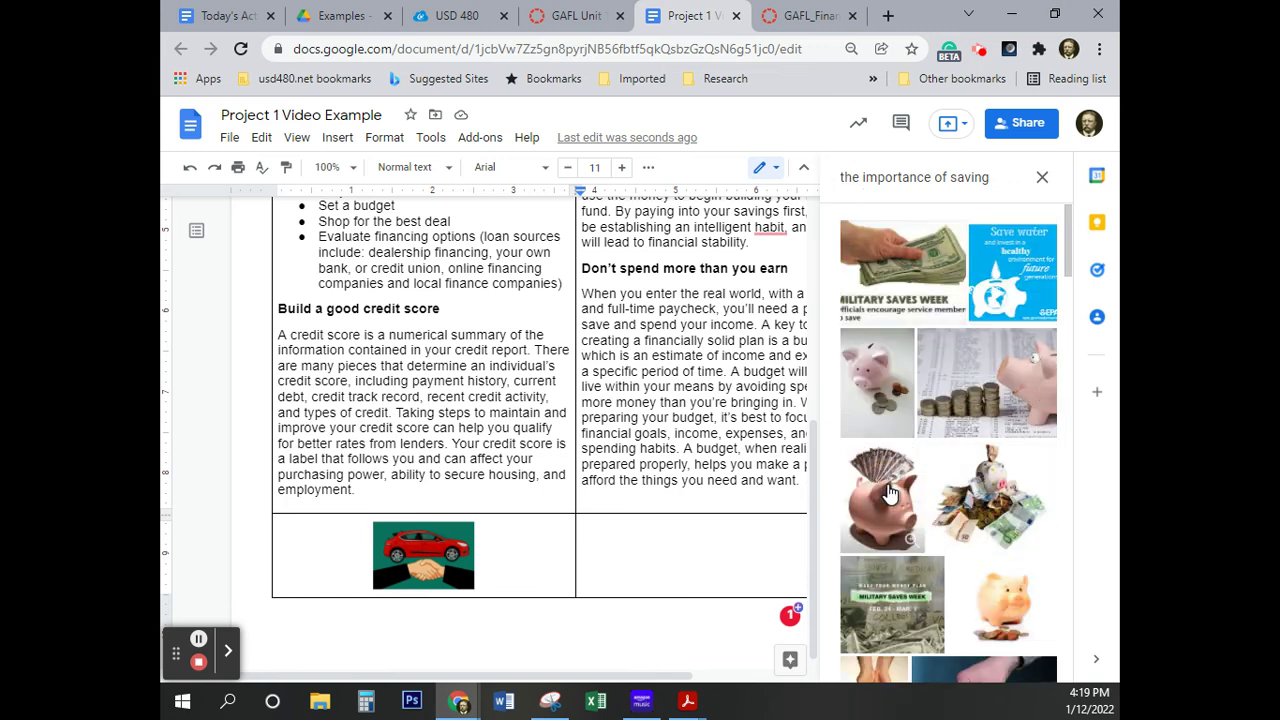
{"action": "left_click", "coordinate": [888, 492]}
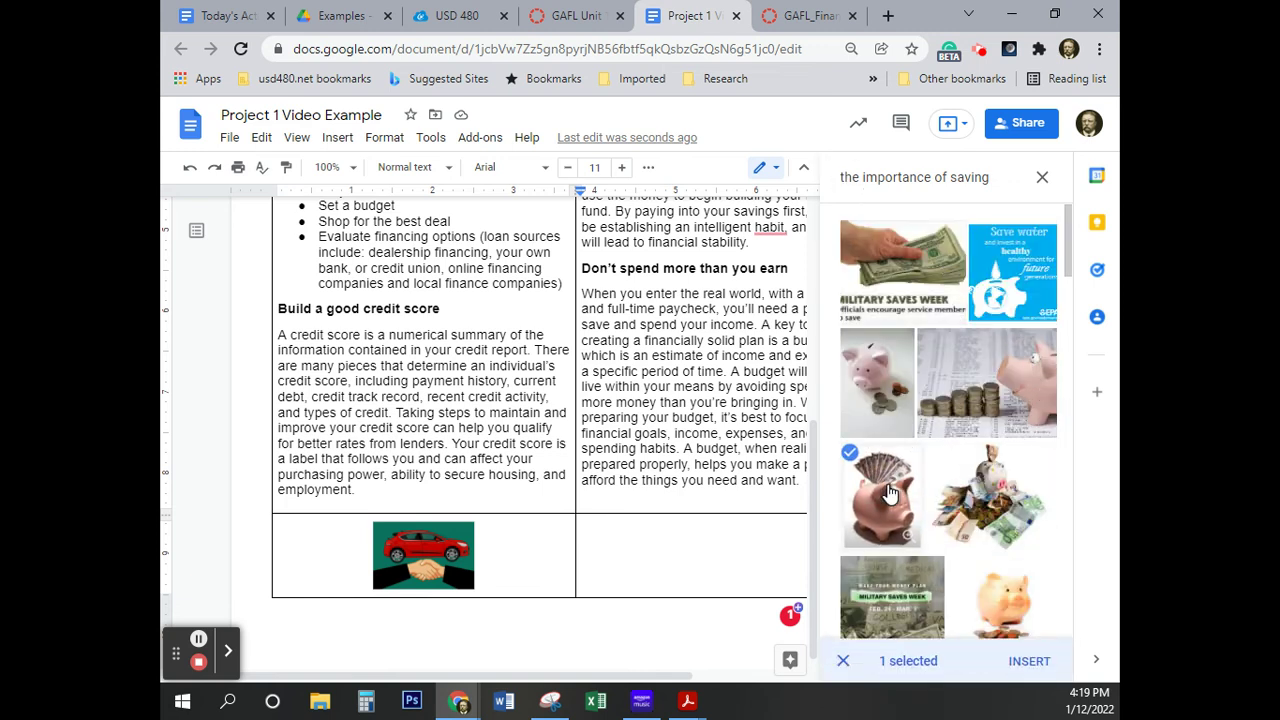
{"action": "left_click", "coordinate": [1030, 662]}
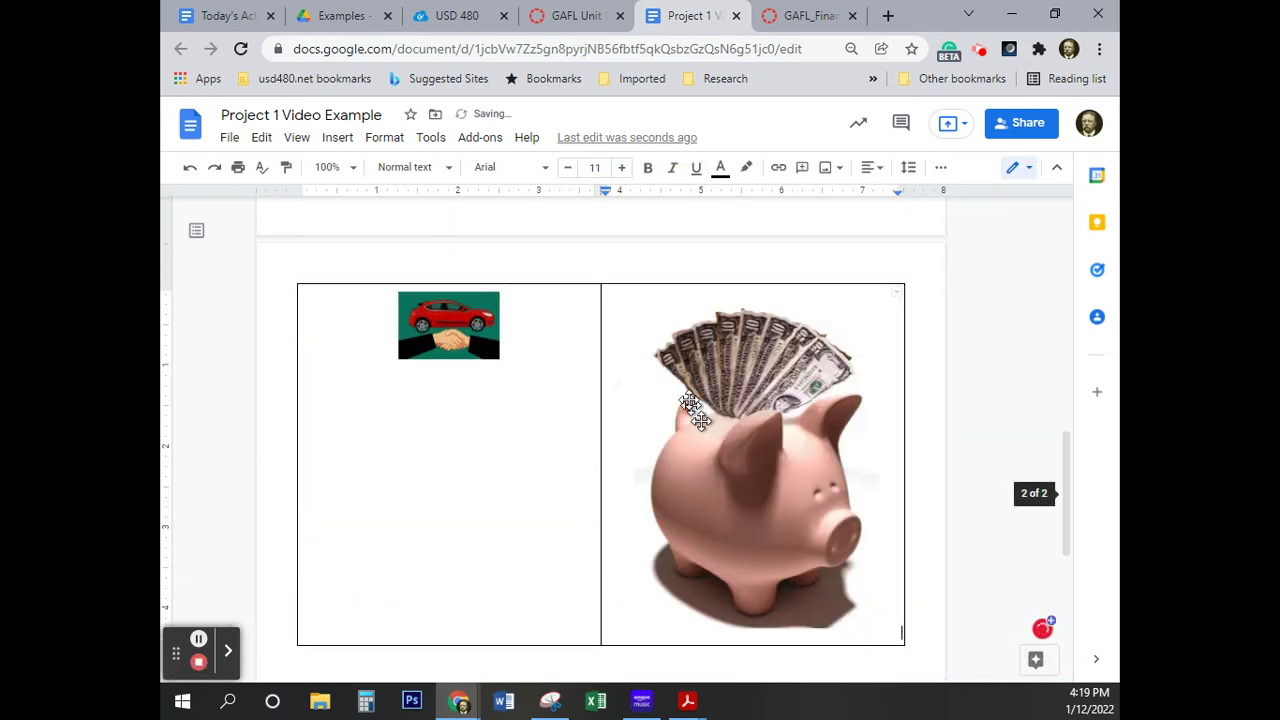
{"action": "left_click", "coordinate": [797, 537]}
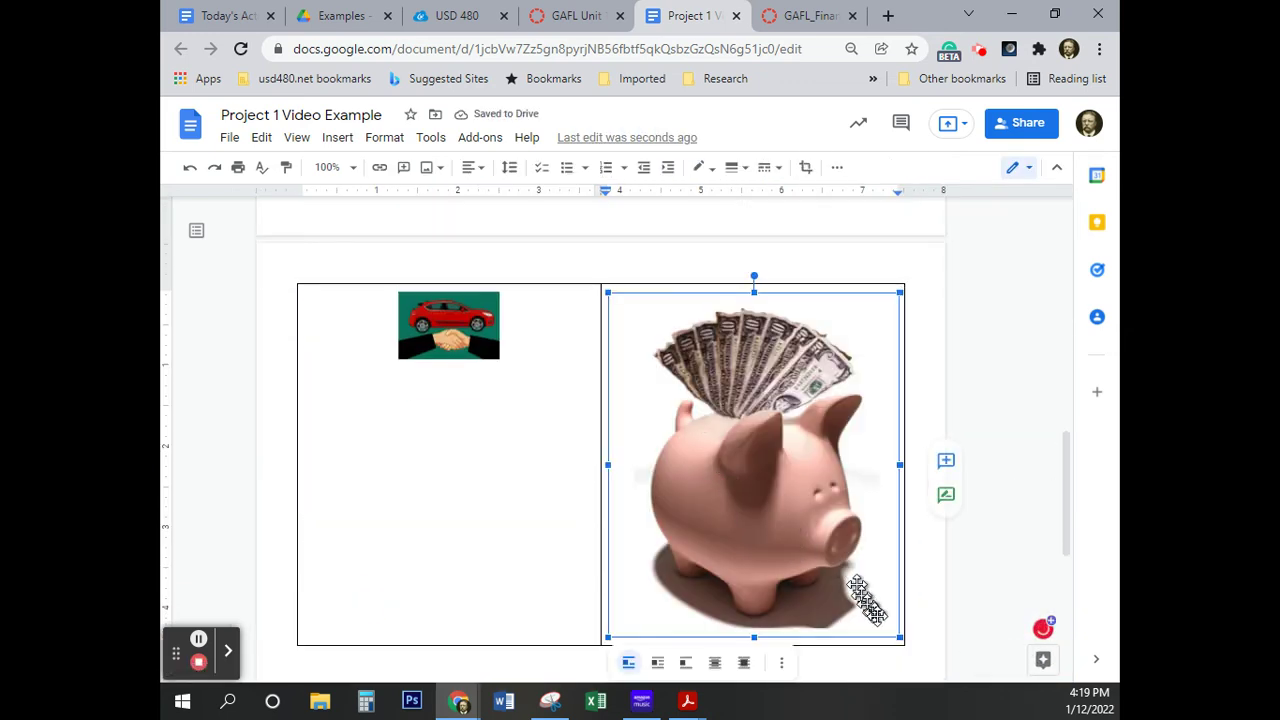
{"action": "left_click_drag", "start_coordinate": [896, 637], "coordinate": [617, 357]}
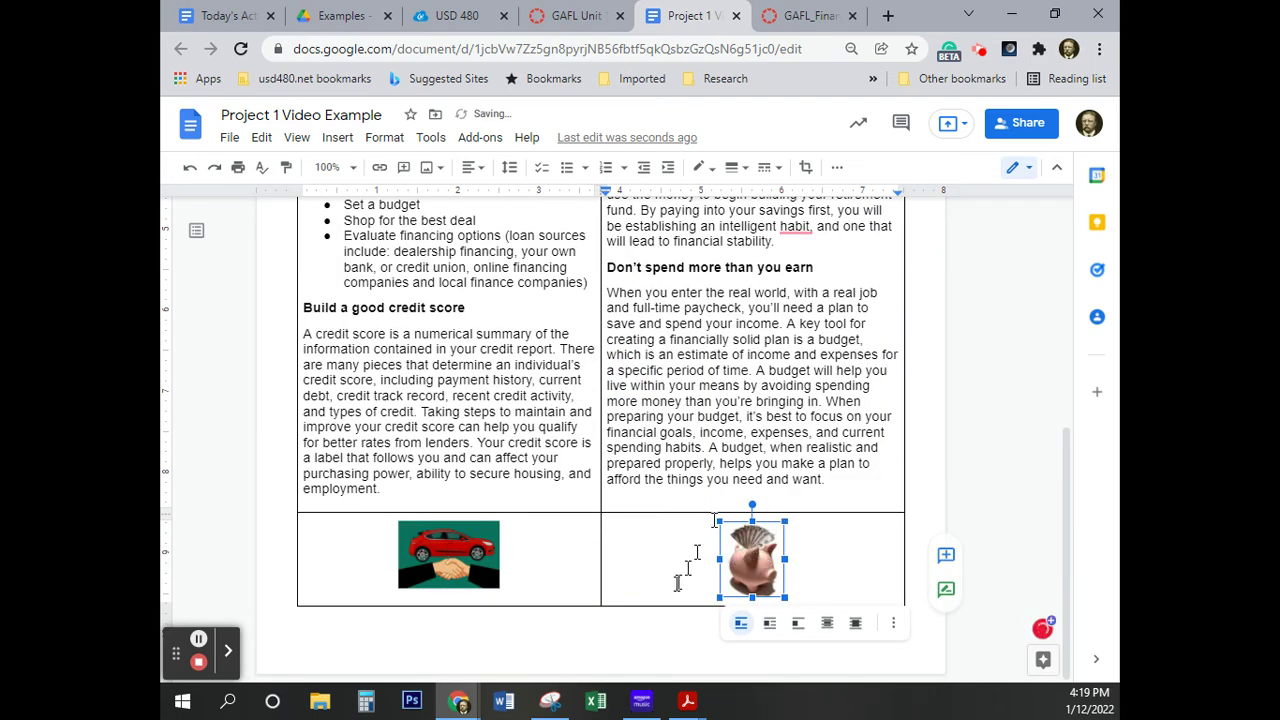
Step: Check the eText's image border instruction and give the piggy bank image a bright green border with 4 pt line weight
{"action": "left_click", "coordinate": [808, 16]}
{"action": "scroll", "coordinate": [829, 391], "scroll_direction": "down", "scroll_amount": 2}
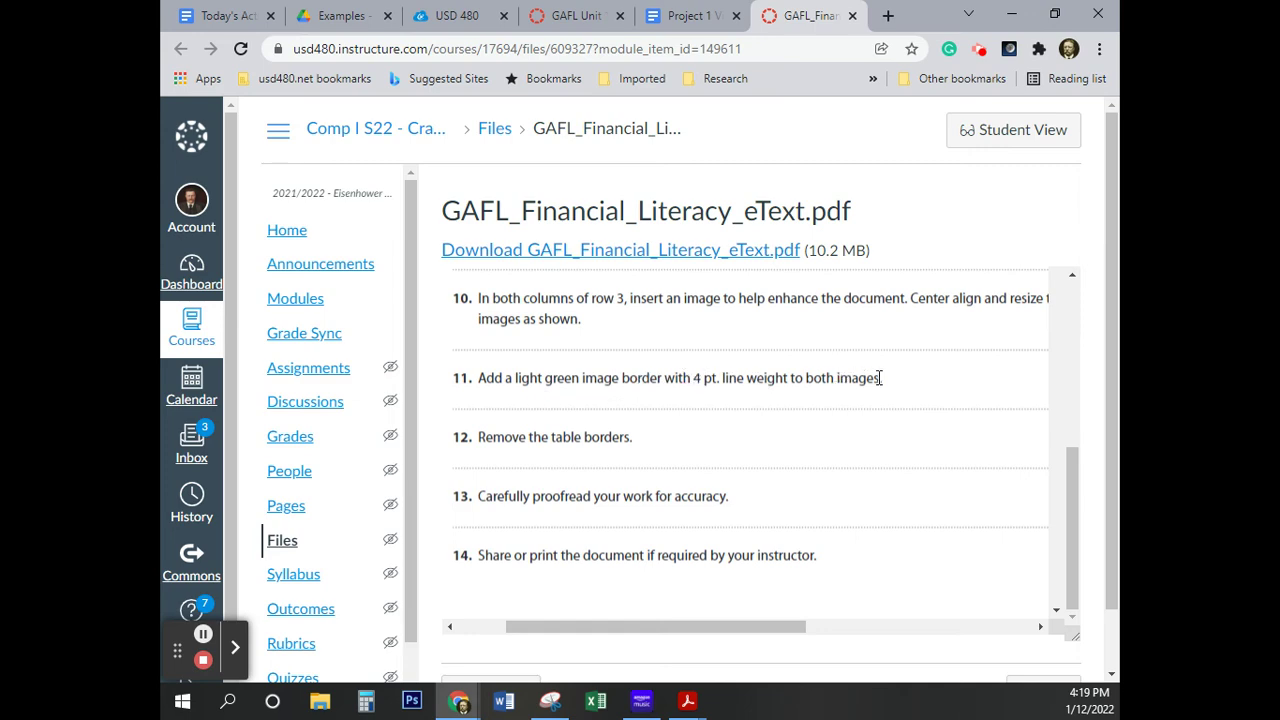
{"action": "left_click", "coordinate": [697, 17]}
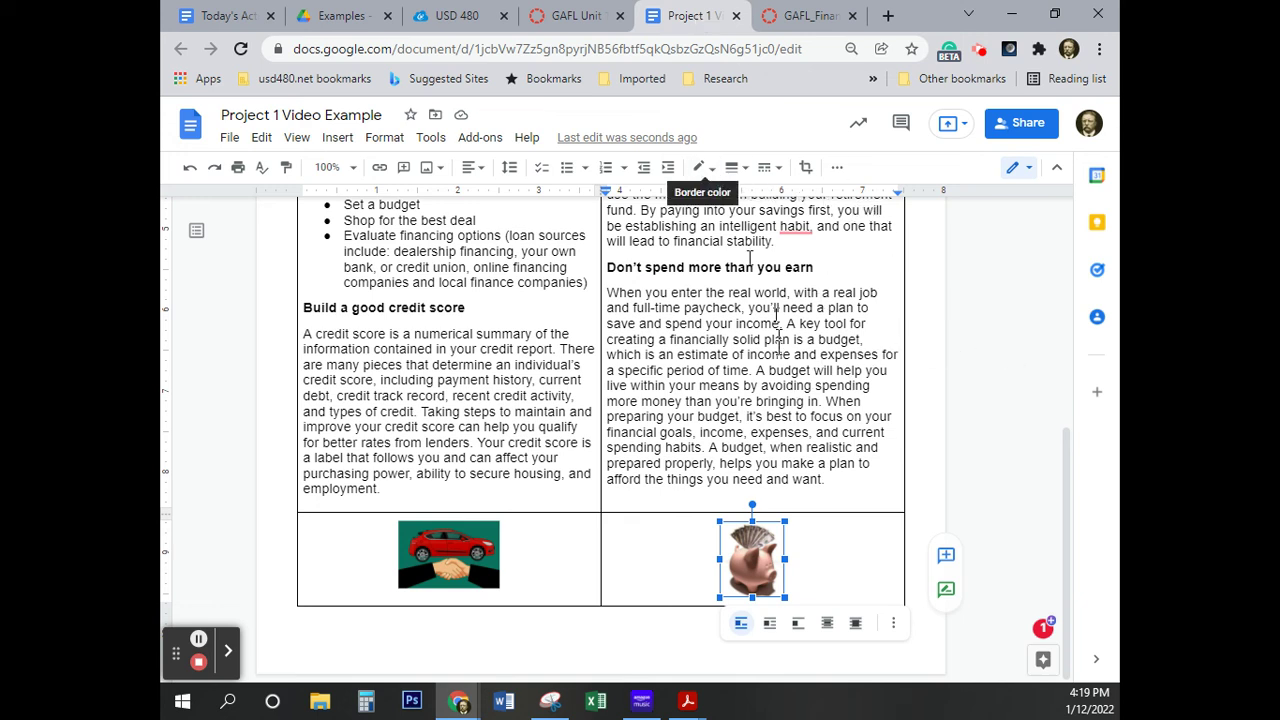
{"action": "left_click", "coordinate": [709, 172]}
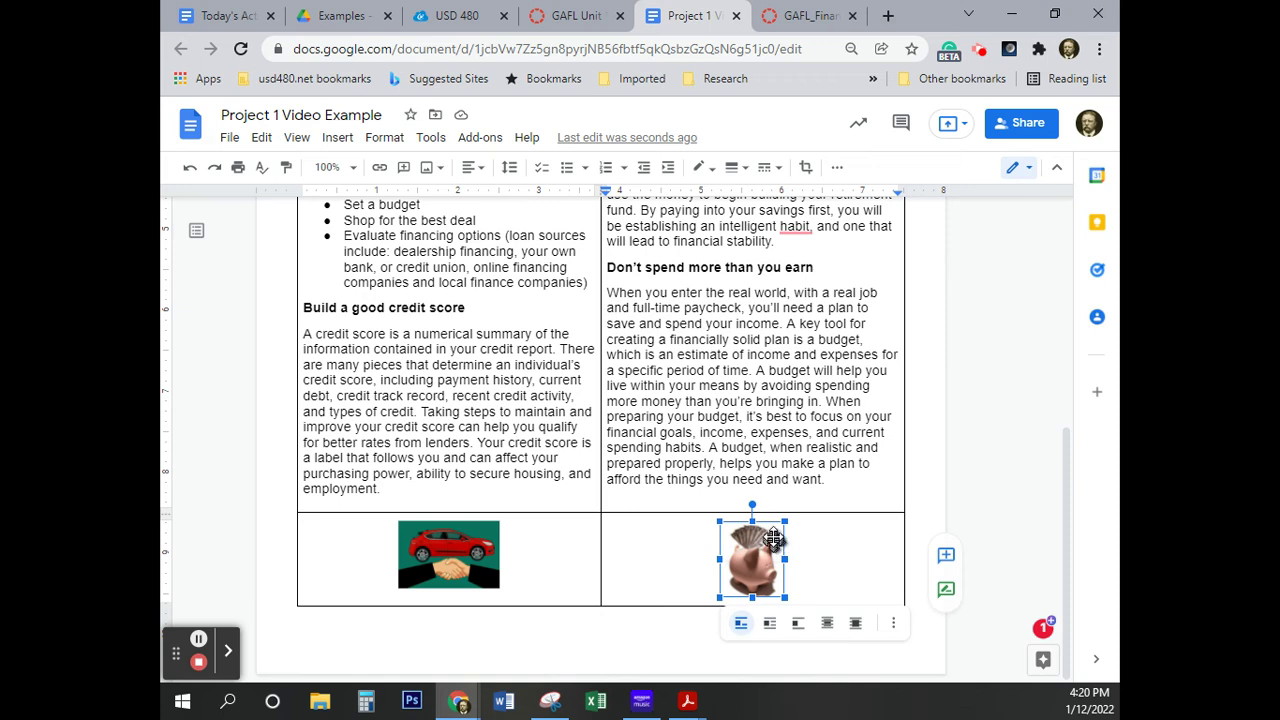
{"action": "left_click", "coordinate": [818, 401]}
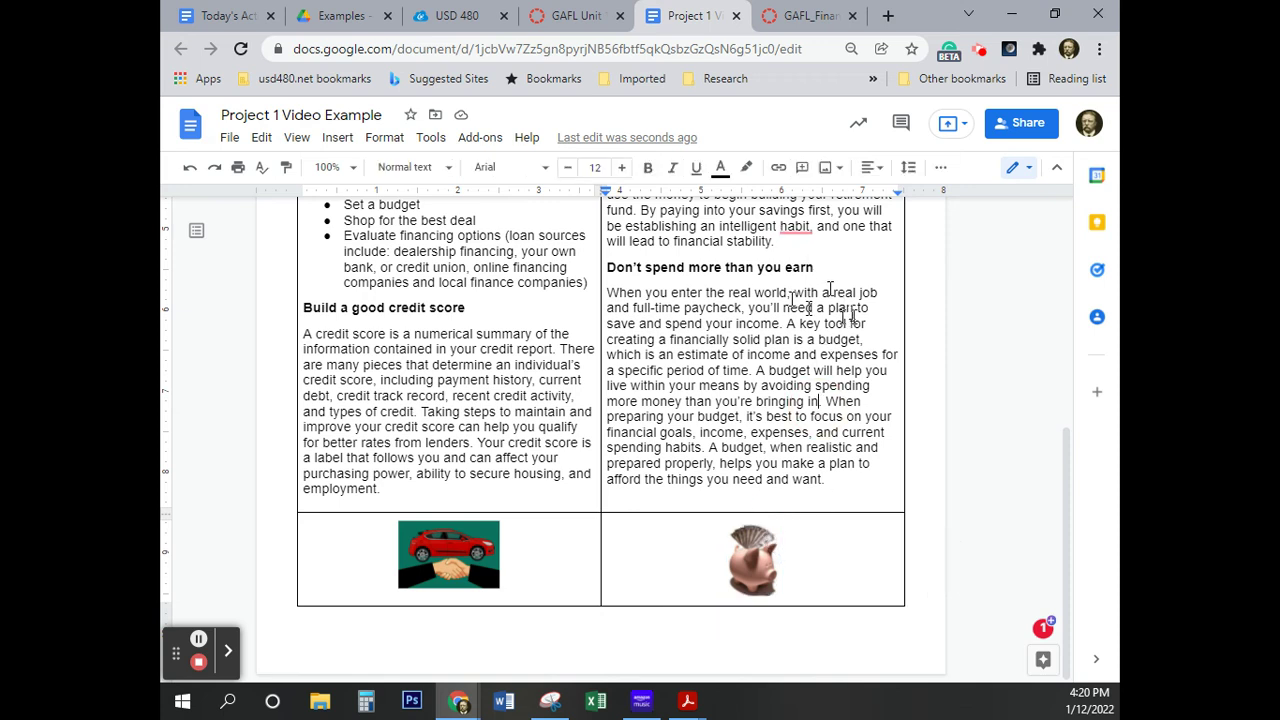
{"action": "left_click", "coordinate": [745, 540]}
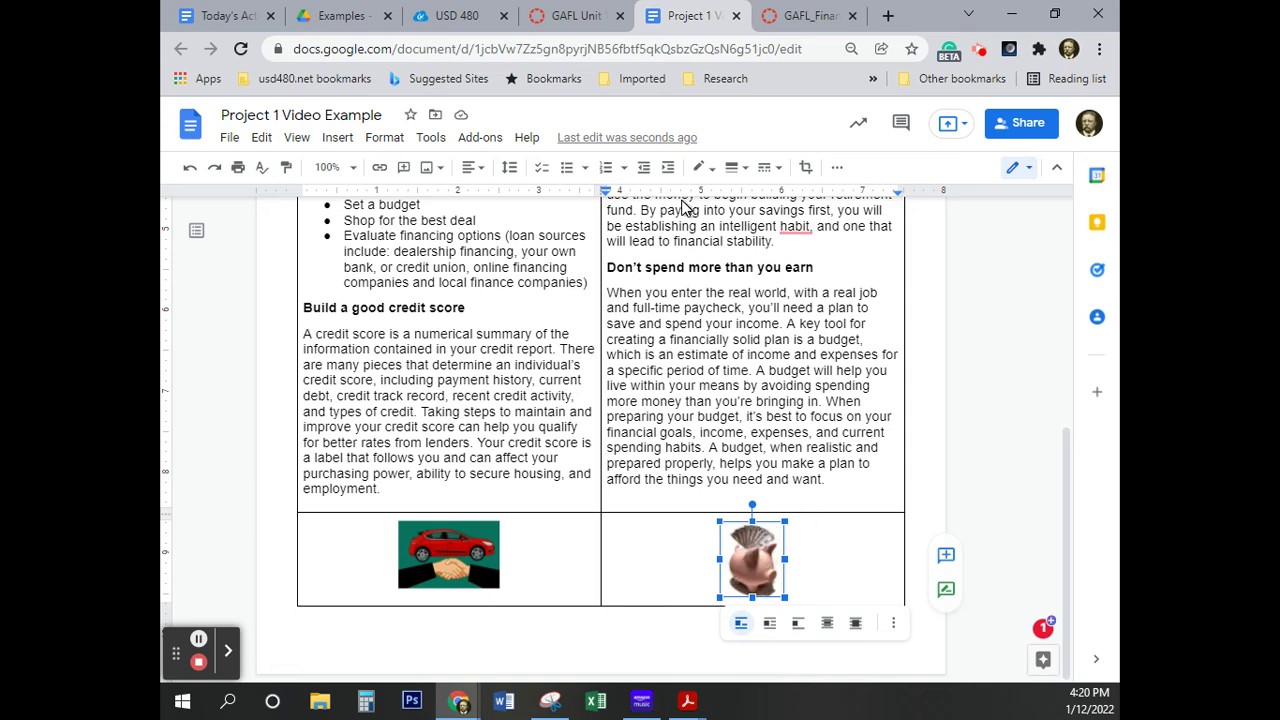
{"action": "left_click", "coordinate": [713, 178]}
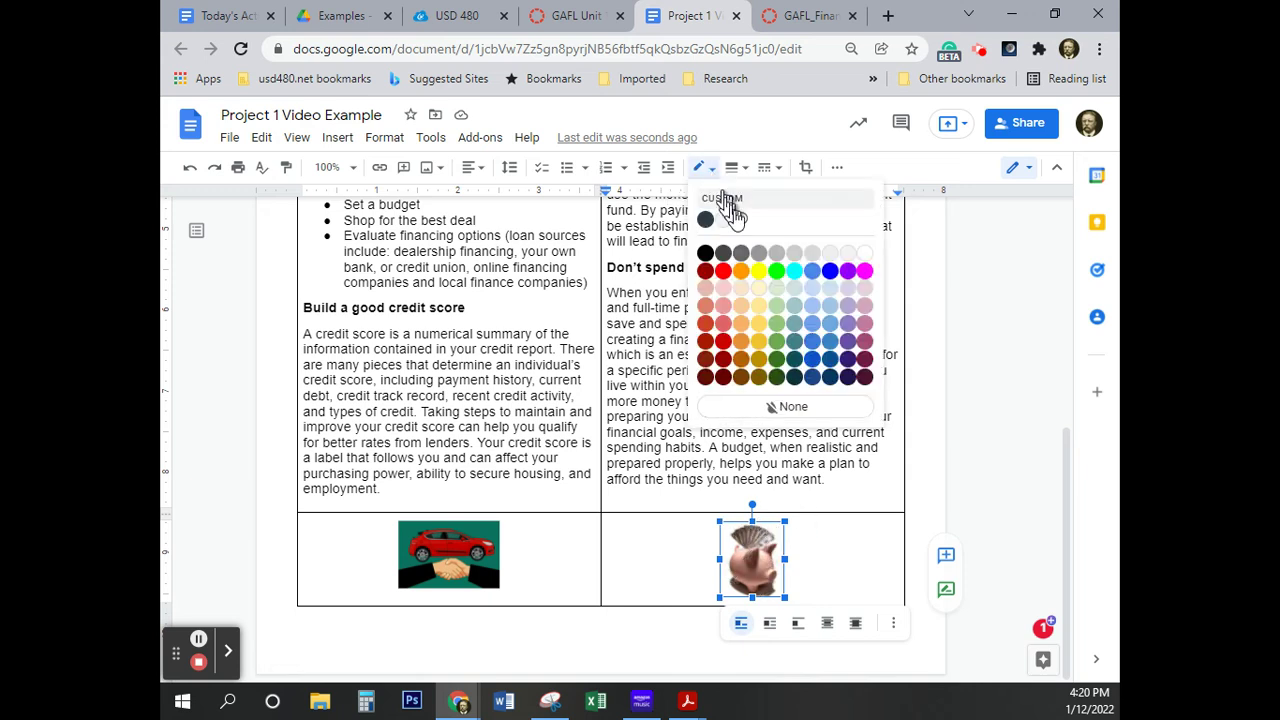
{"action": "left_click", "coordinate": [777, 271]}
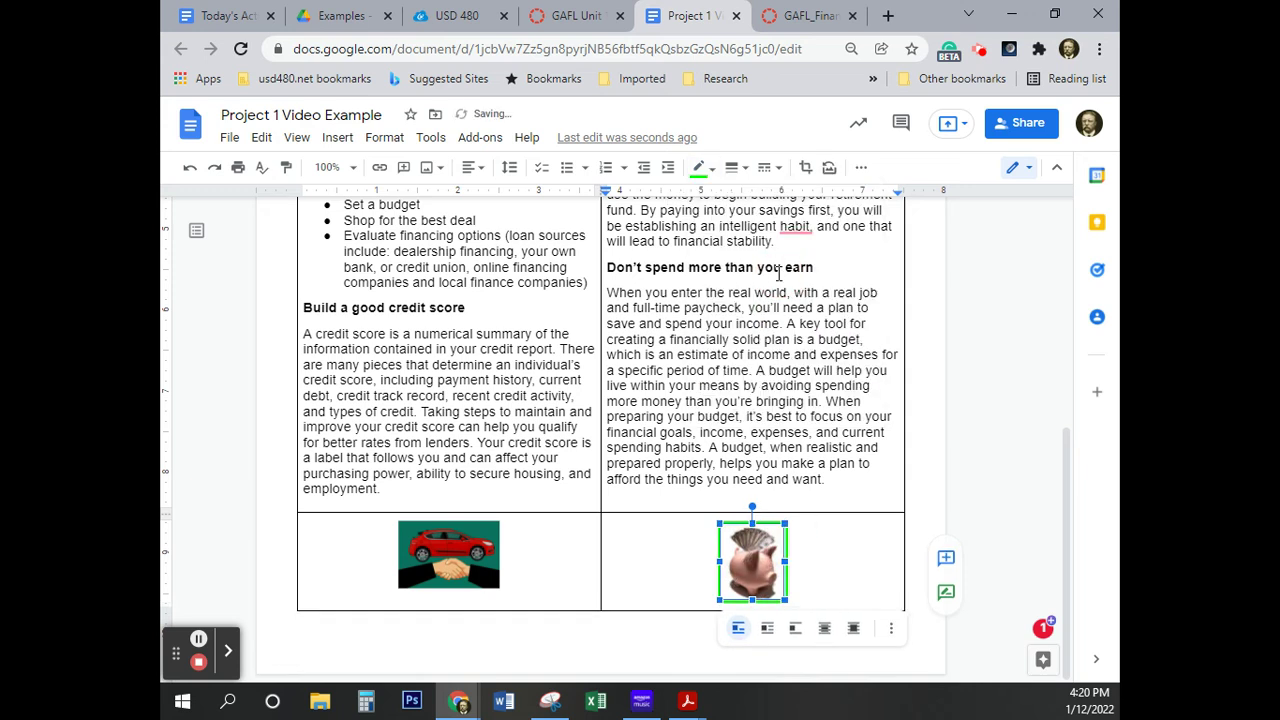
{"action": "left_click", "coordinate": [740, 172]}
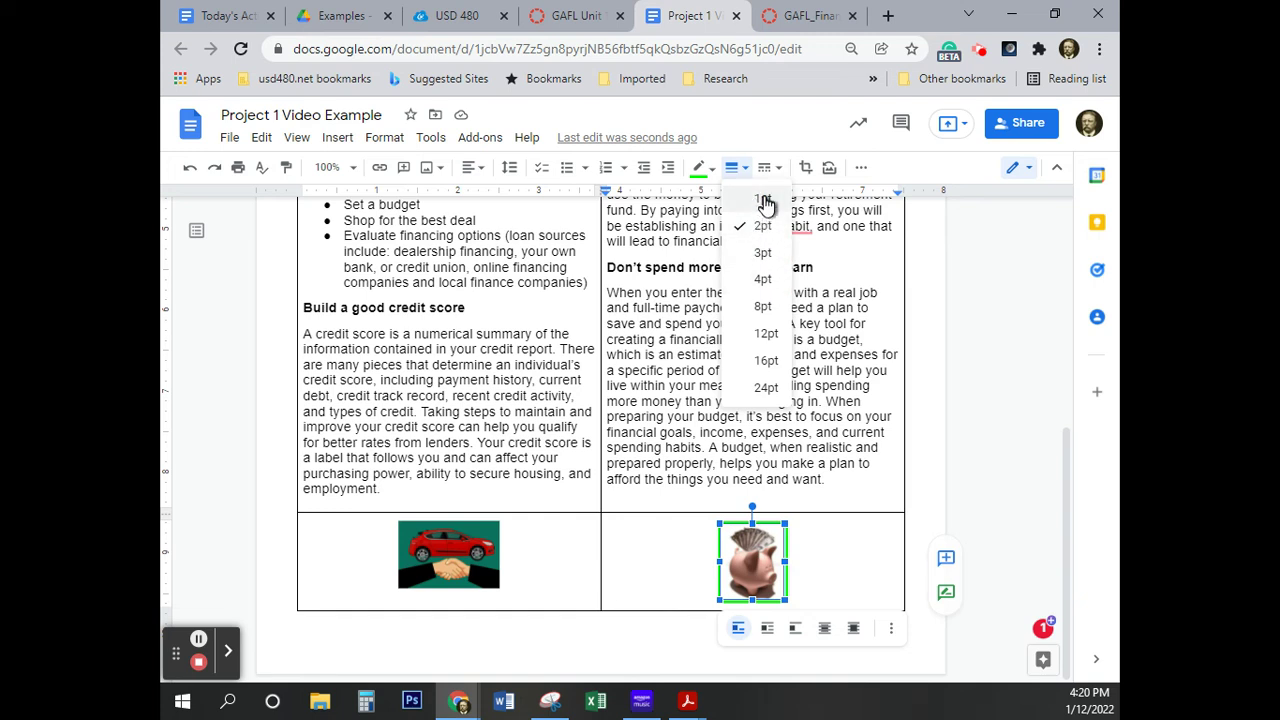
{"action": "left_click", "coordinate": [763, 283]}
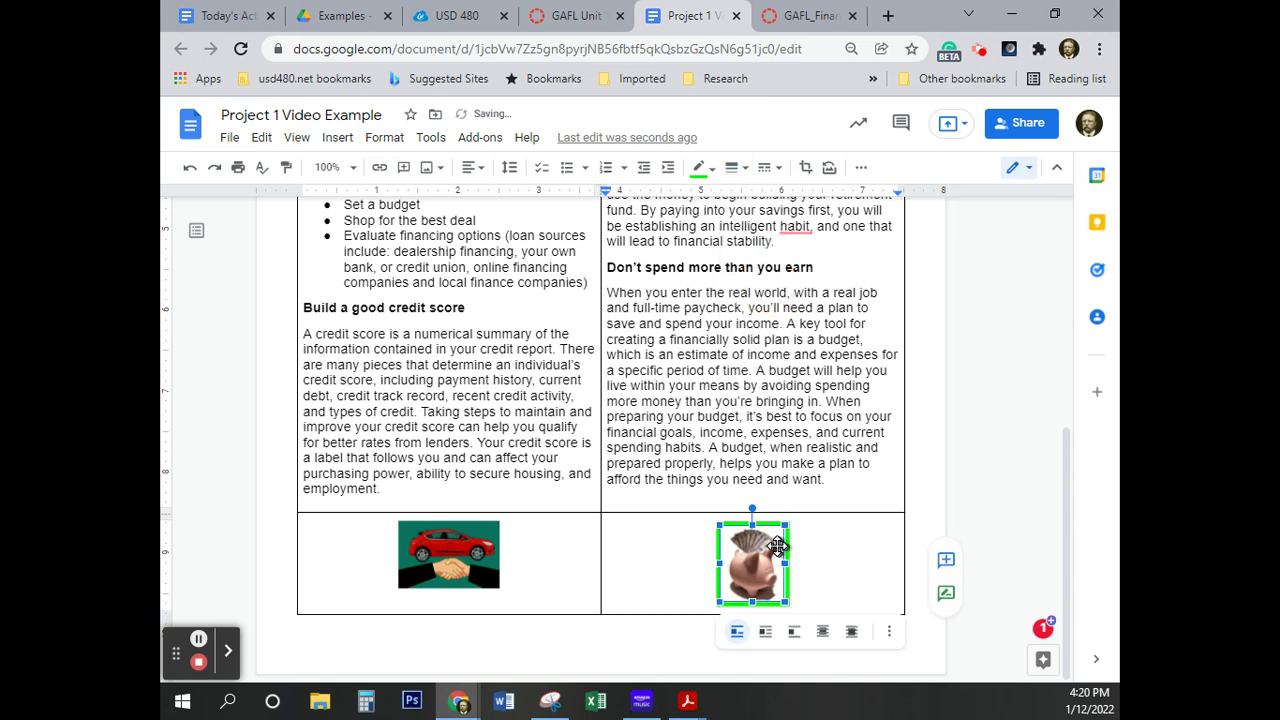
Step: Give the red car image a matching bright green border with 4 pt line weight and look over the newsletter page
{"action": "left_click", "coordinate": [451, 555]}
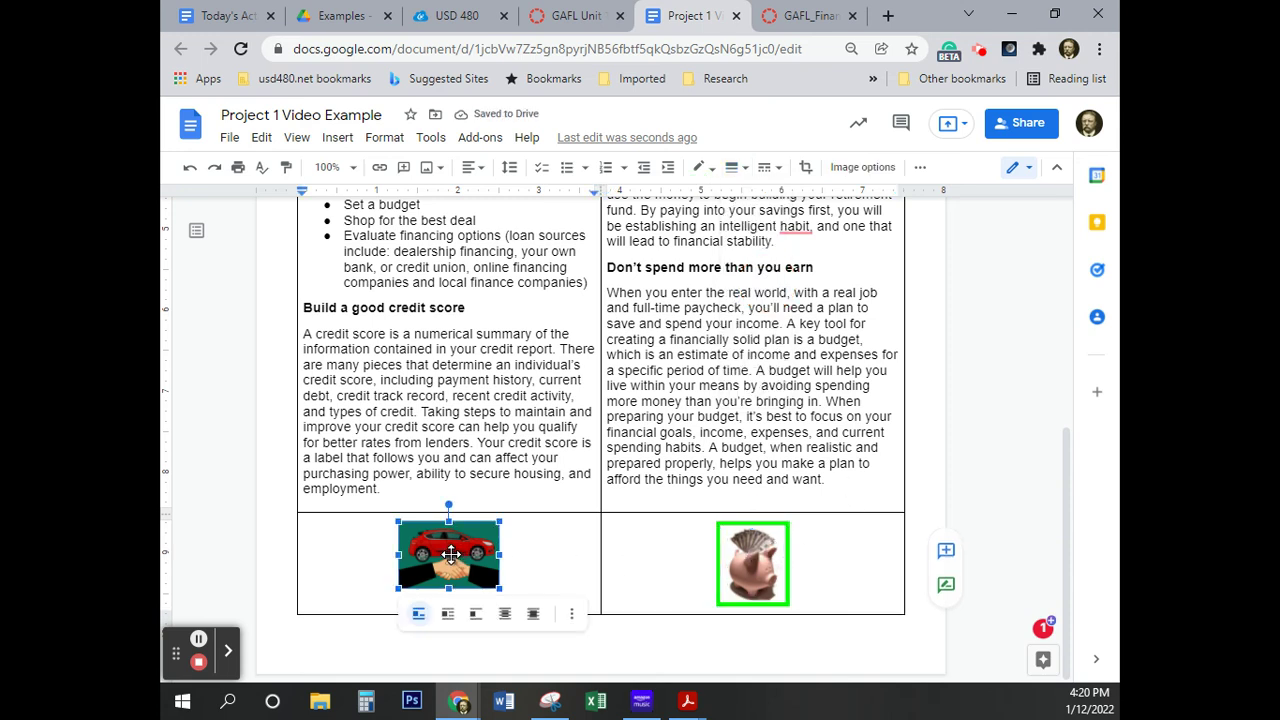
{"action": "left_click", "coordinate": [710, 169]}
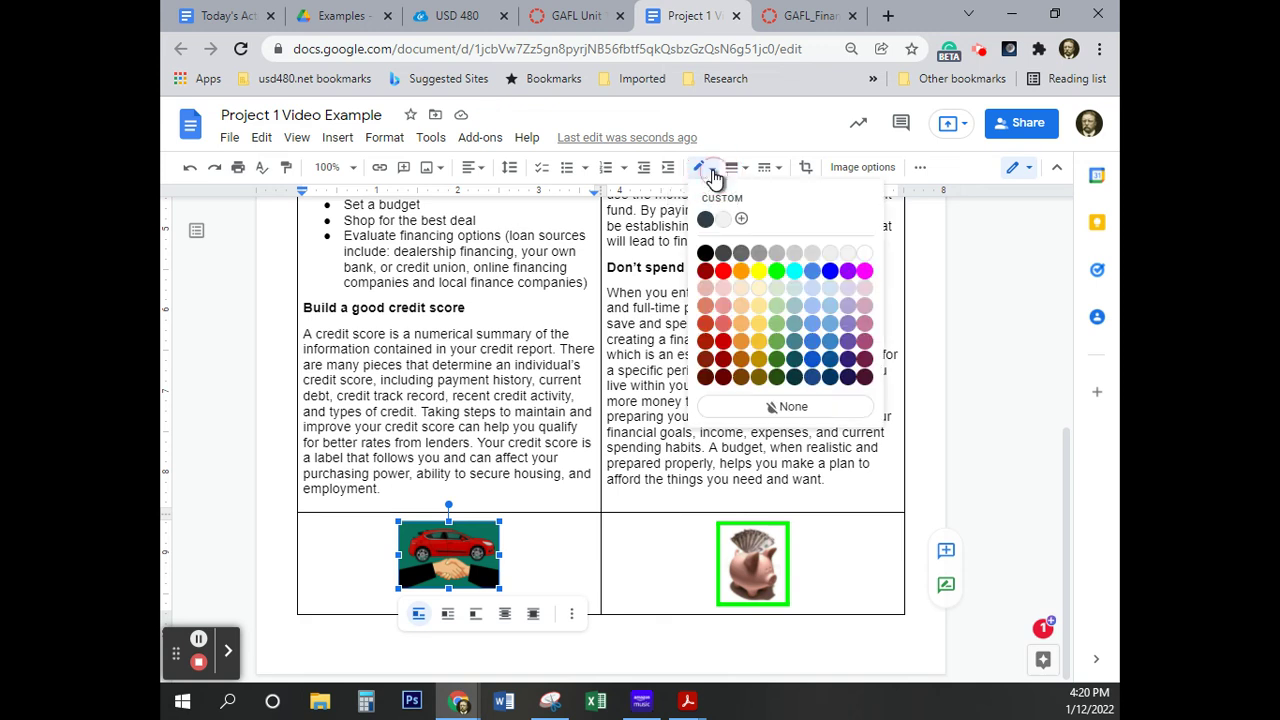
{"action": "left_click", "coordinate": [780, 271]}
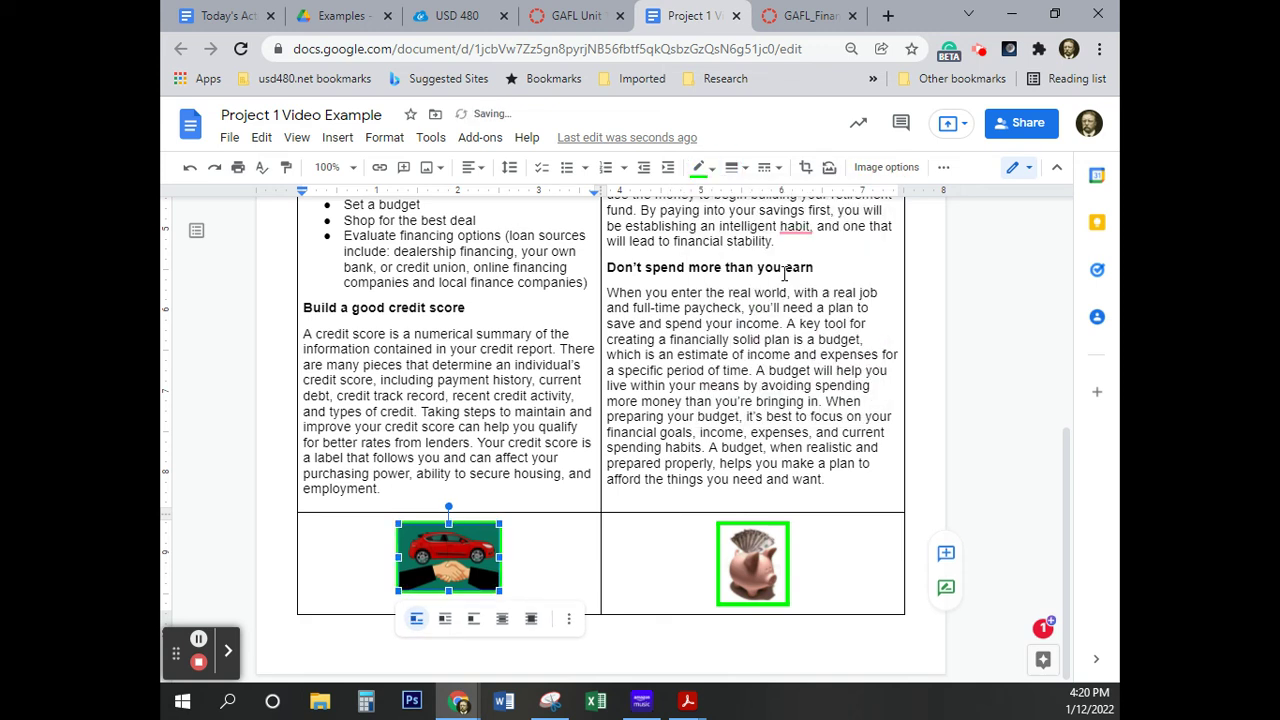
{"action": "left_click", "coordinate": [740, 167]}
{"action": "left_click", "coordinate": [757, 283]}
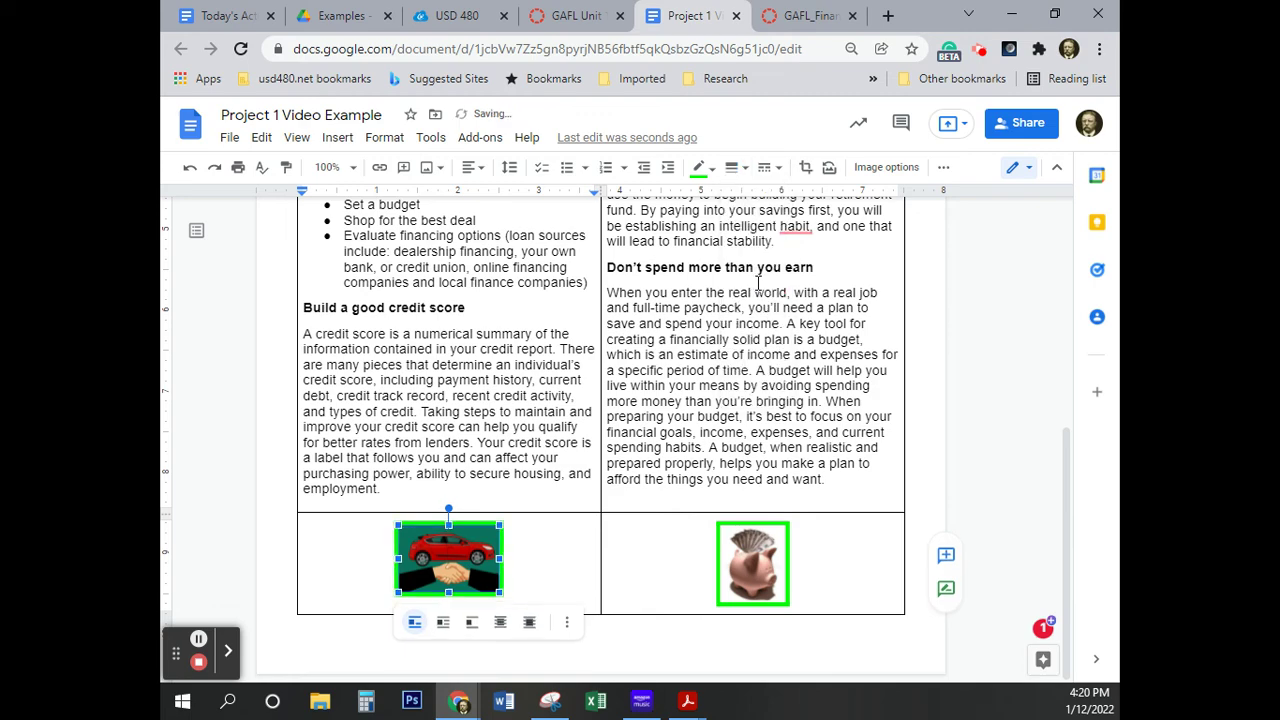
{"action": "left_click", "coordinate": [776, 386]}
{"action": "scroll", "coordinate": [776, 386], "scroll_direction": "up", "scroll_amount": 5}
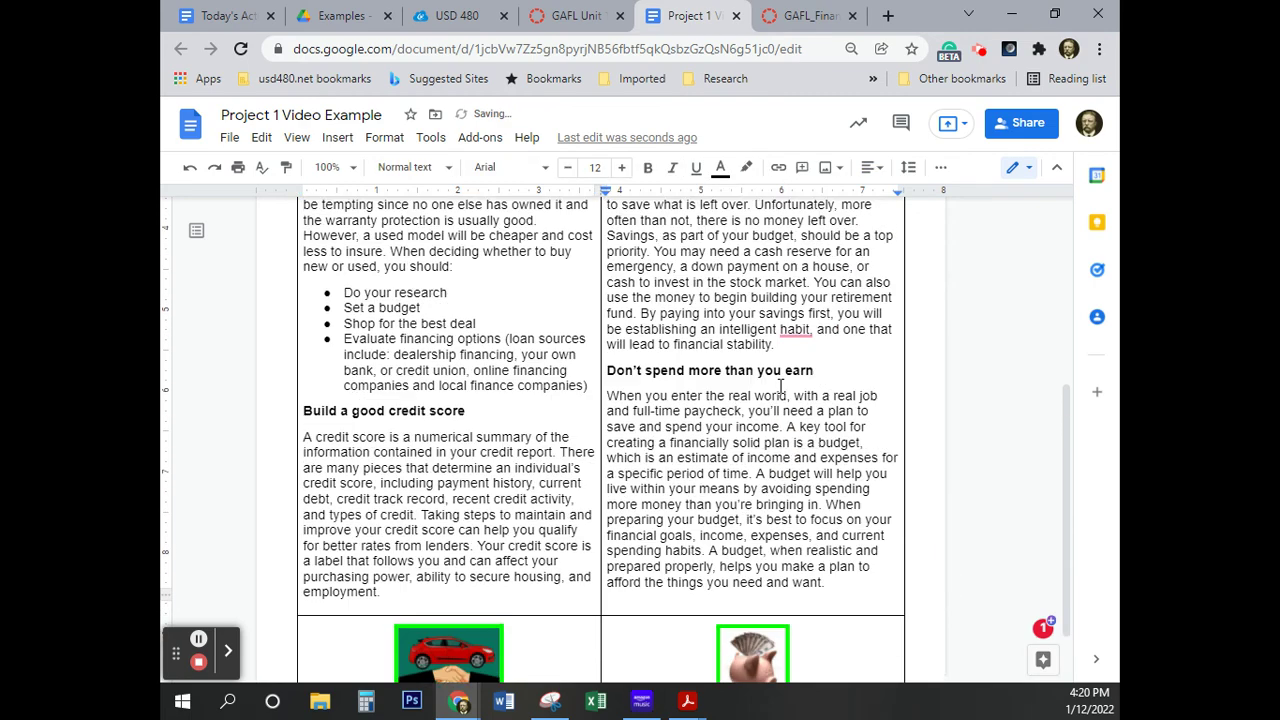
{"action": "scroll", "coordinate": [780, 385], "scroll_direction": "down", "scroll_amount": 2}
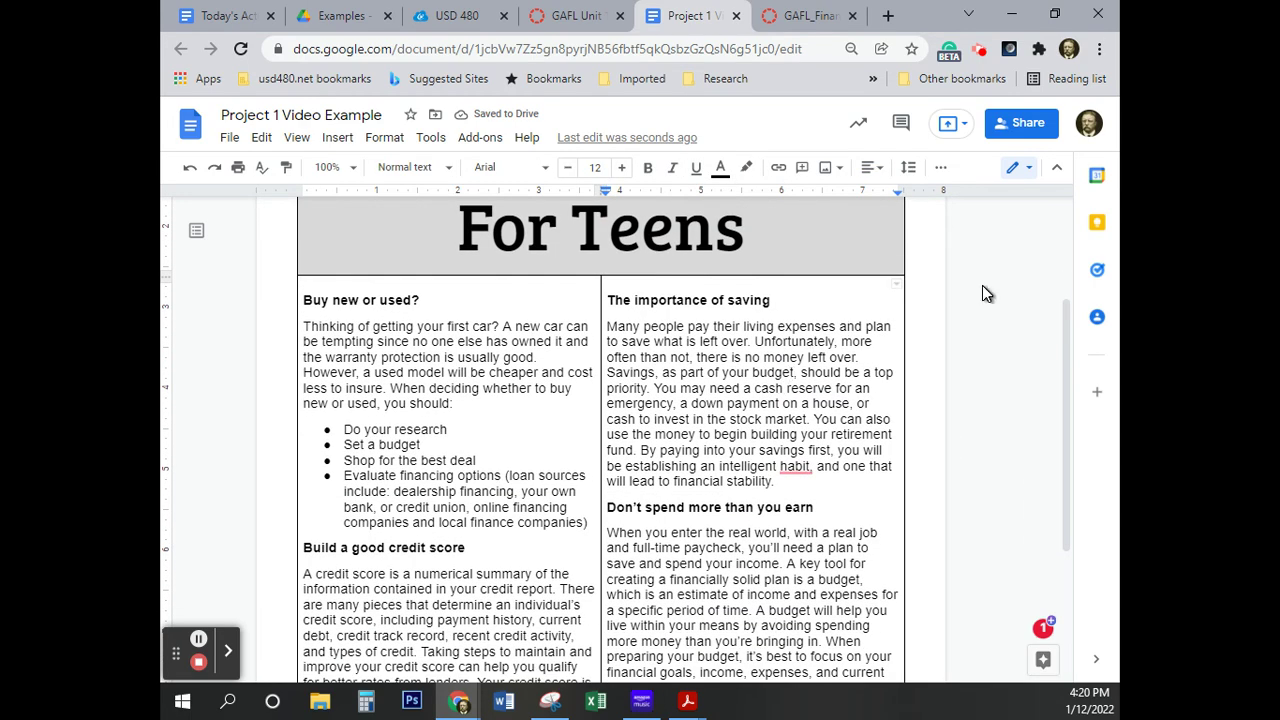
Step: Check the eText's table border instruction and hide the newsletter table's borders by setting the table border color to white
{"action": "left_click", "coordinate": [812, 20]}
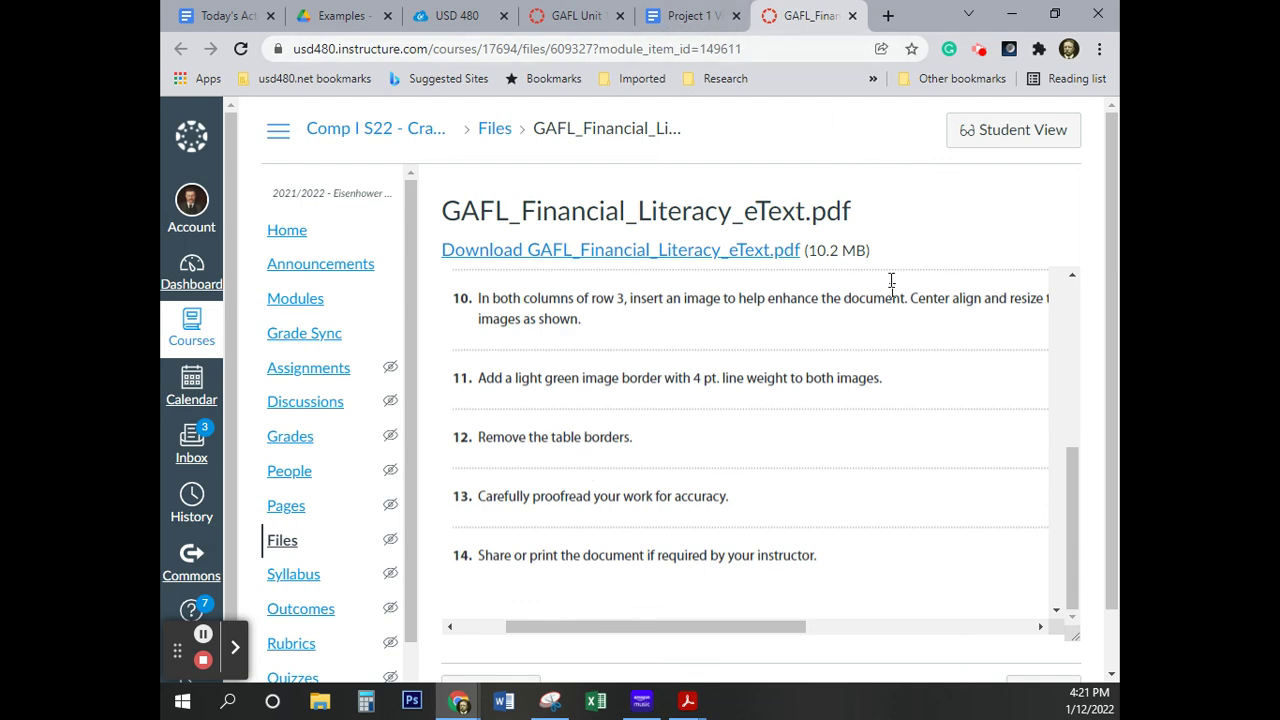
{"action": "left_click", "coordinate": [686, 18]}
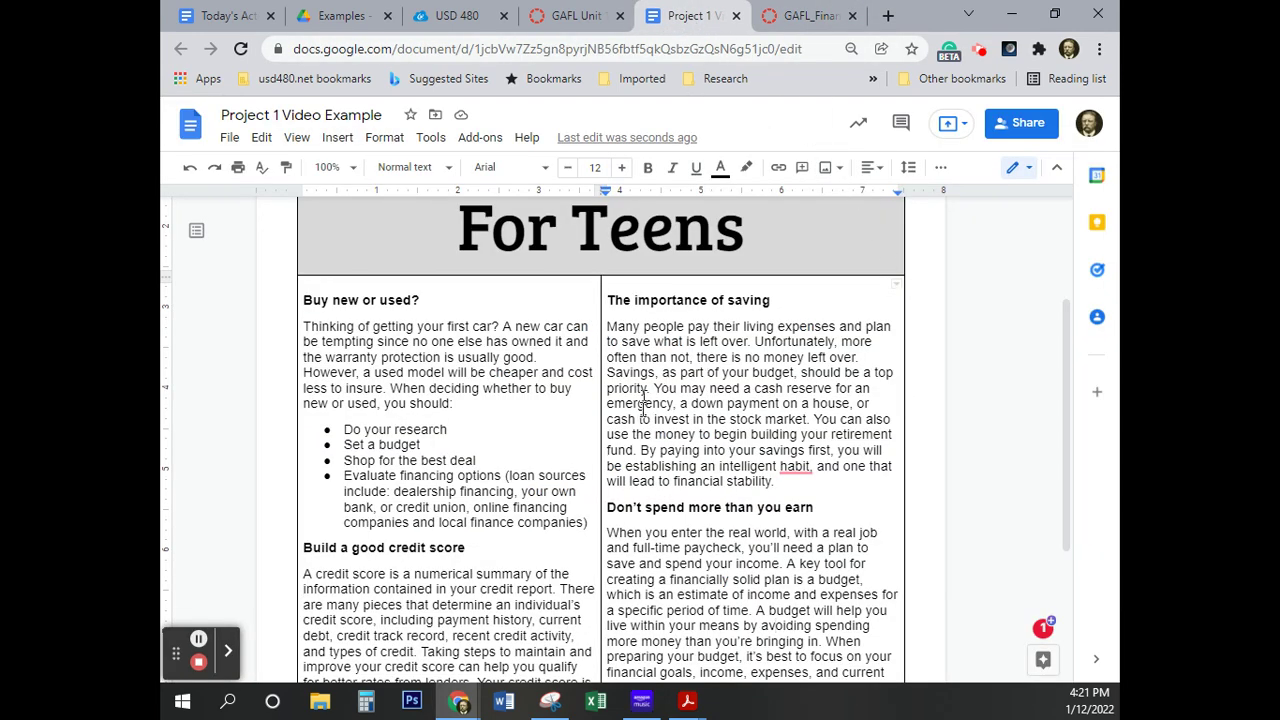
{"action": "scroll", "coordinate": [760, 405], "scroll_direction": "up", "scroll_amount": 2}
{"action": "scroll", "coordinate": [760, 405], "scroll_direction": "down", "scroll_amount": 3}
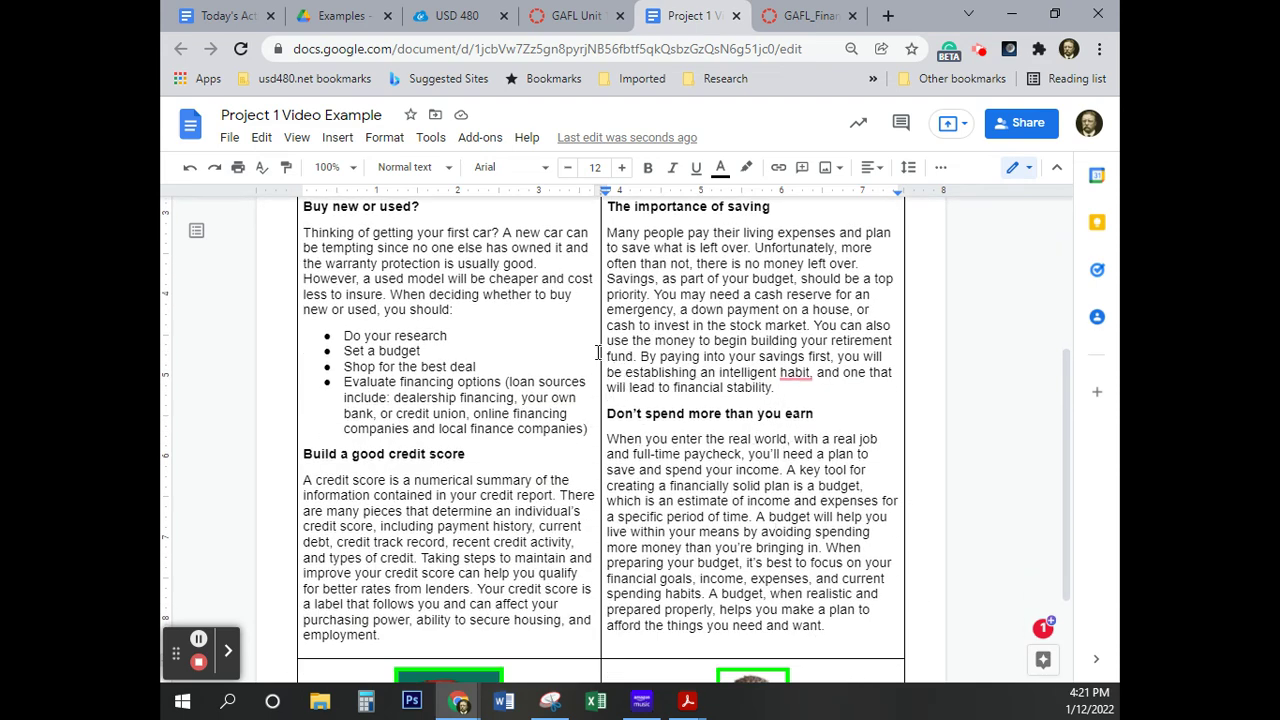
{"action": "right_click", "coordinate": [602, 405]}
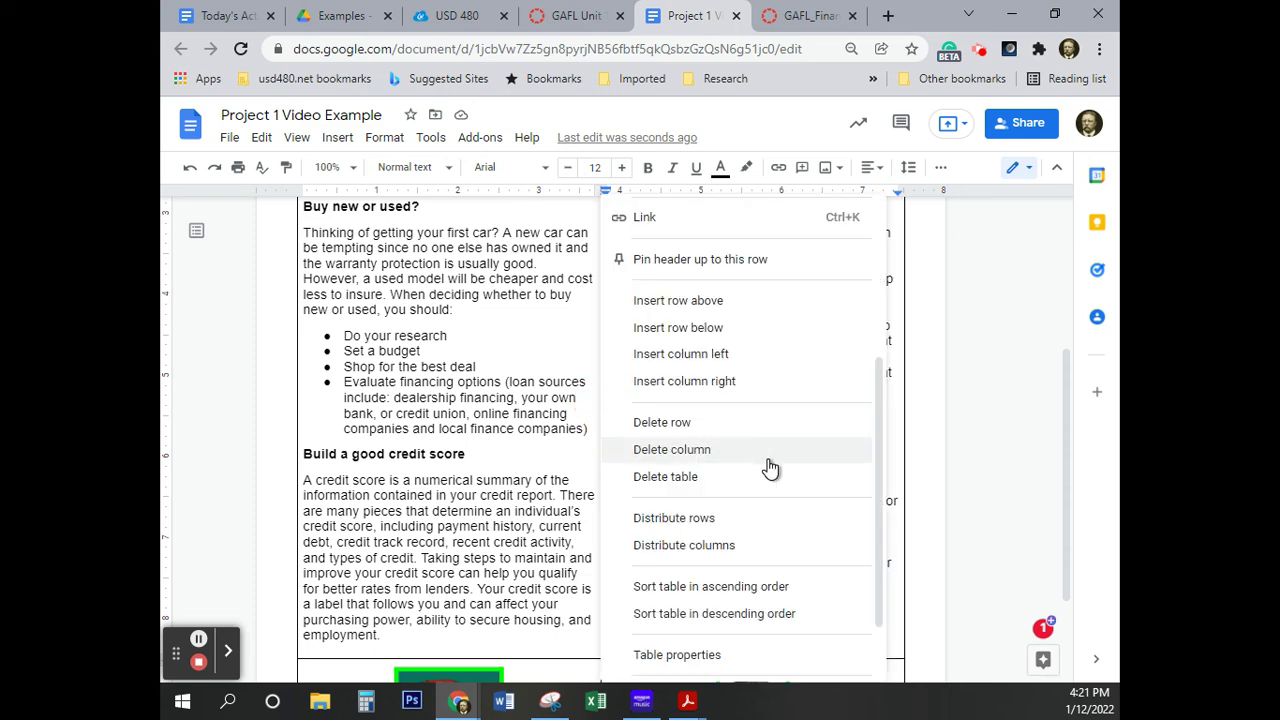
{"action": "scroll", "coordinate": [768, 466], "scroll_direction": "down", "scroll_amount": 1}
{"action": "left_click", "coordinate": [735, 569]}
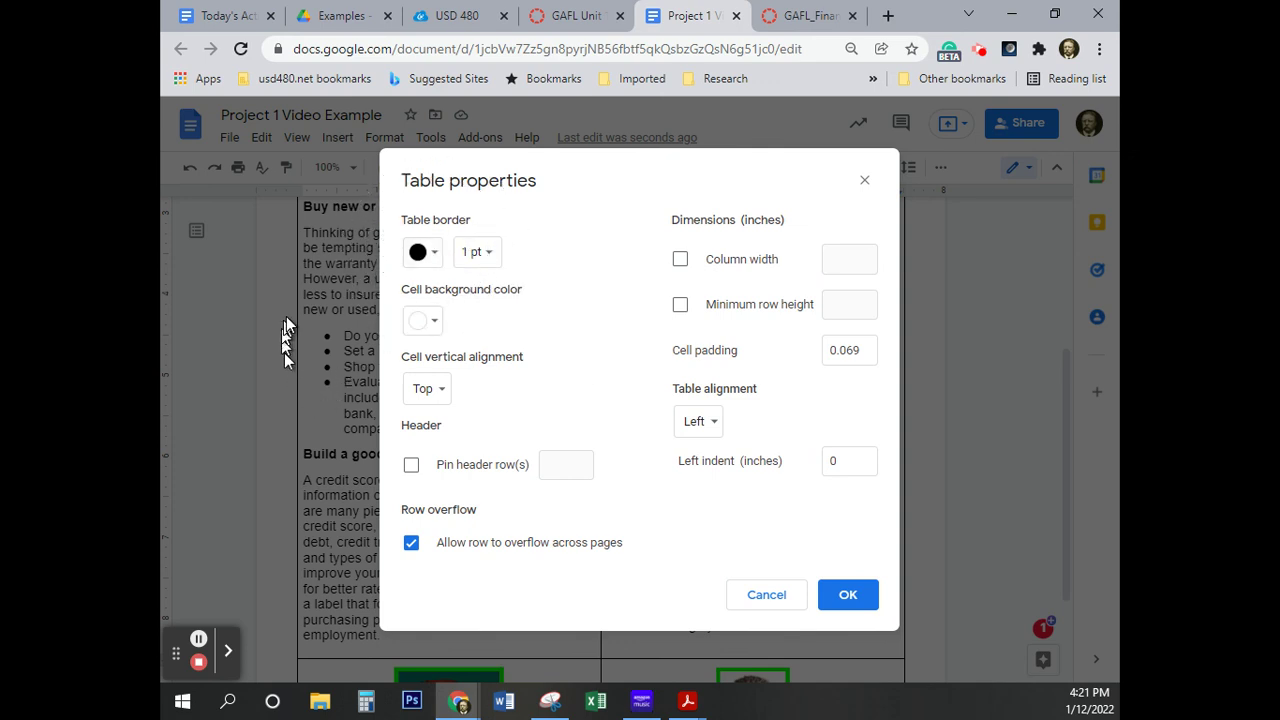
{"action": "left_click", "coordinate": [434, 254]}
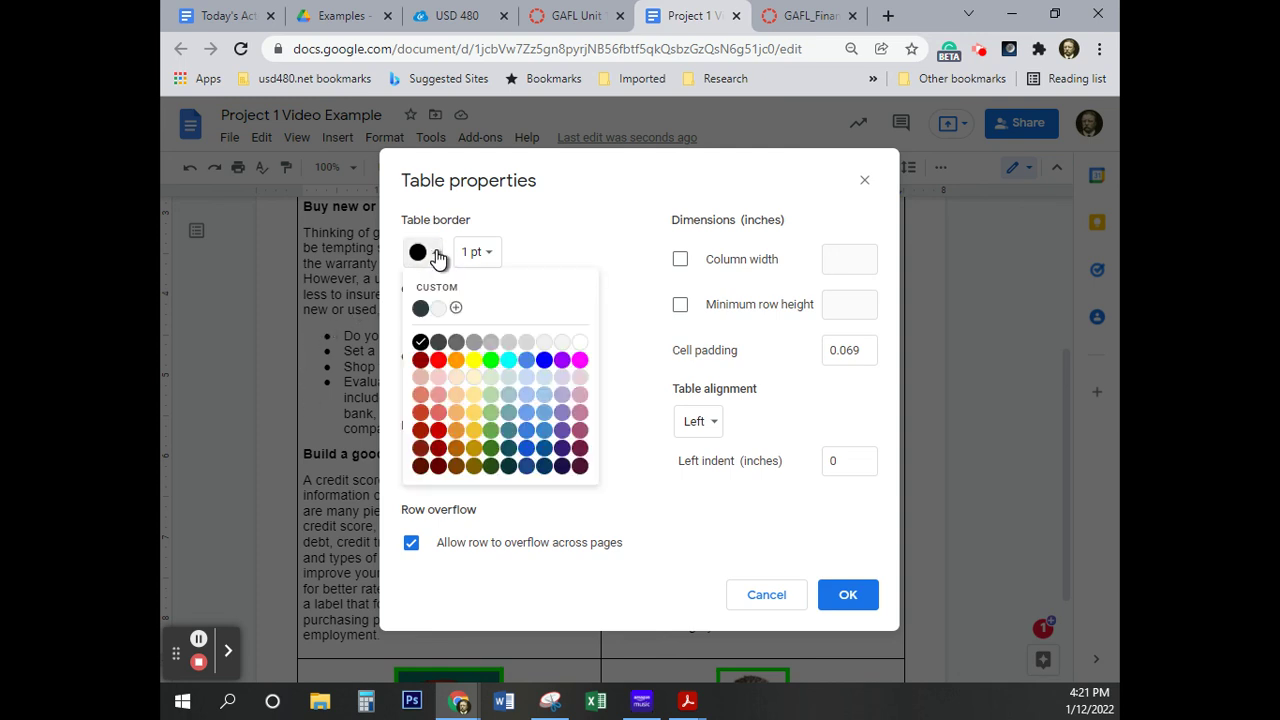
{"action": "left_click", "coordinate": [580, 342]}
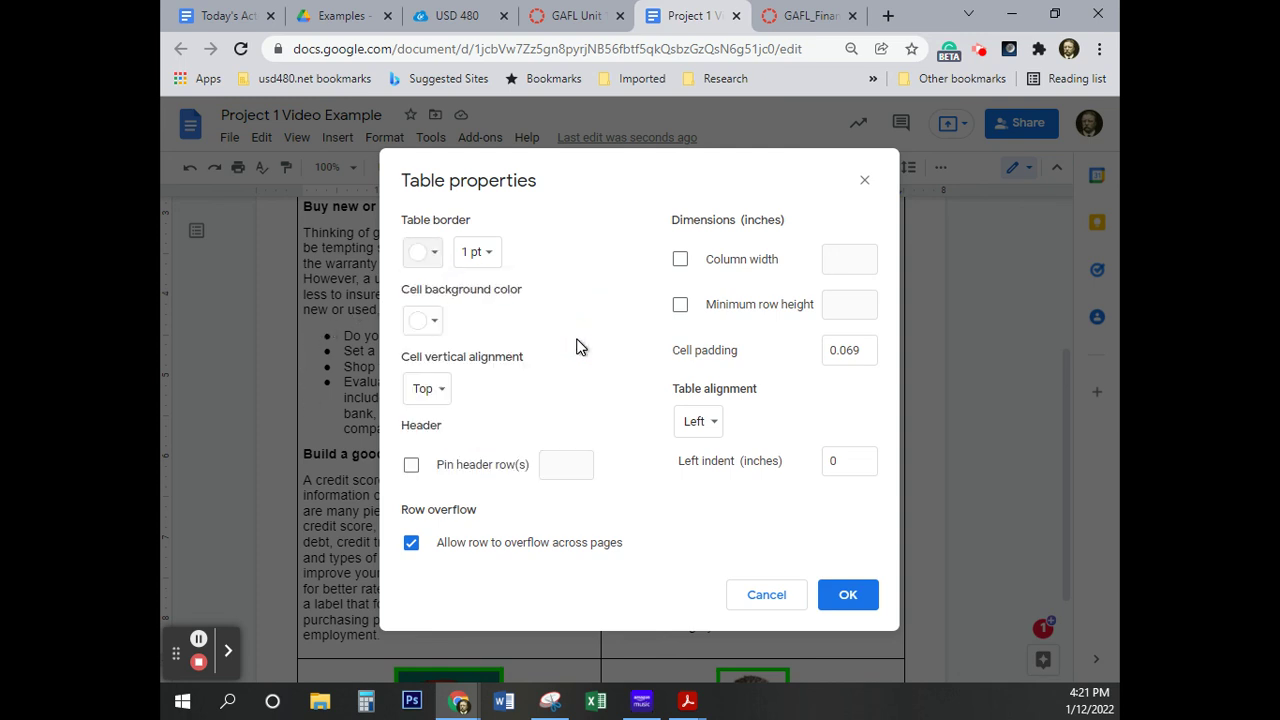
{"action": "left_click", "coordinate": [850, 603]}
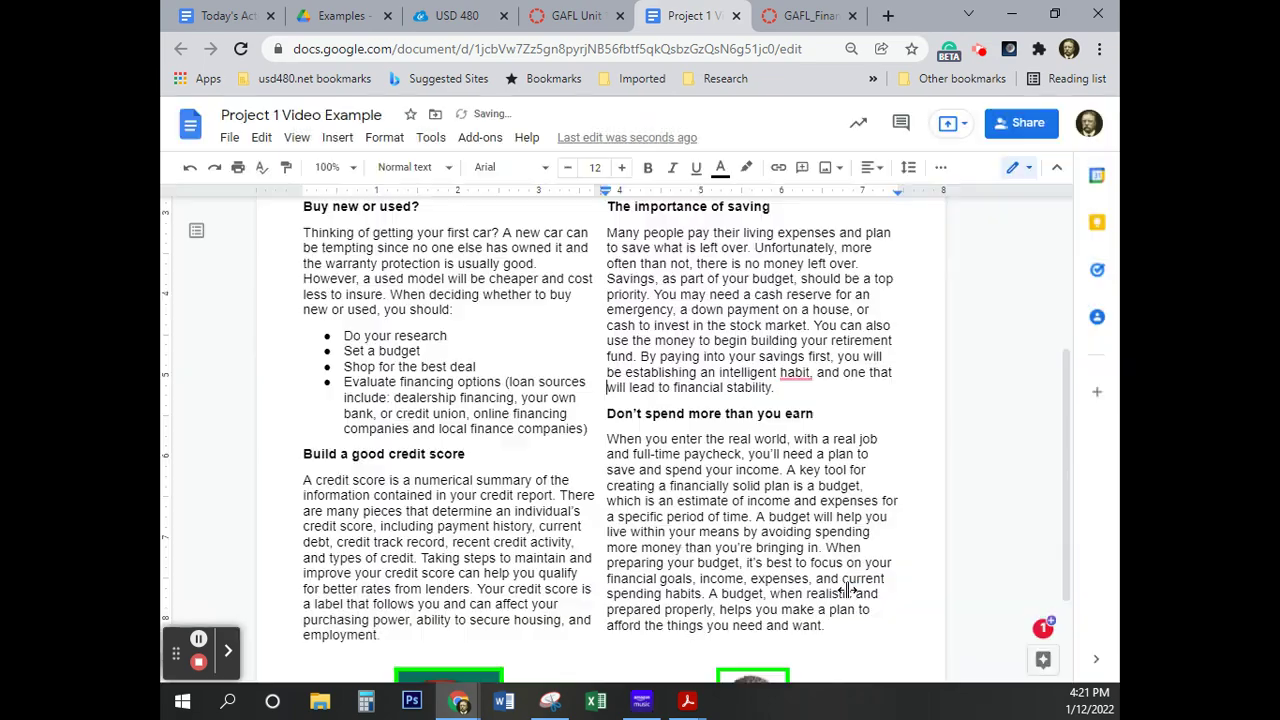
Step: Look over the borderless newsletter and return to the Canvas assignment page's embedded Unit 1, Project 1: Financial Literacy document
{"action": "scroll", "coordinate": [716, 505], "scroll_direction": "up", "scroll_amount": 3}
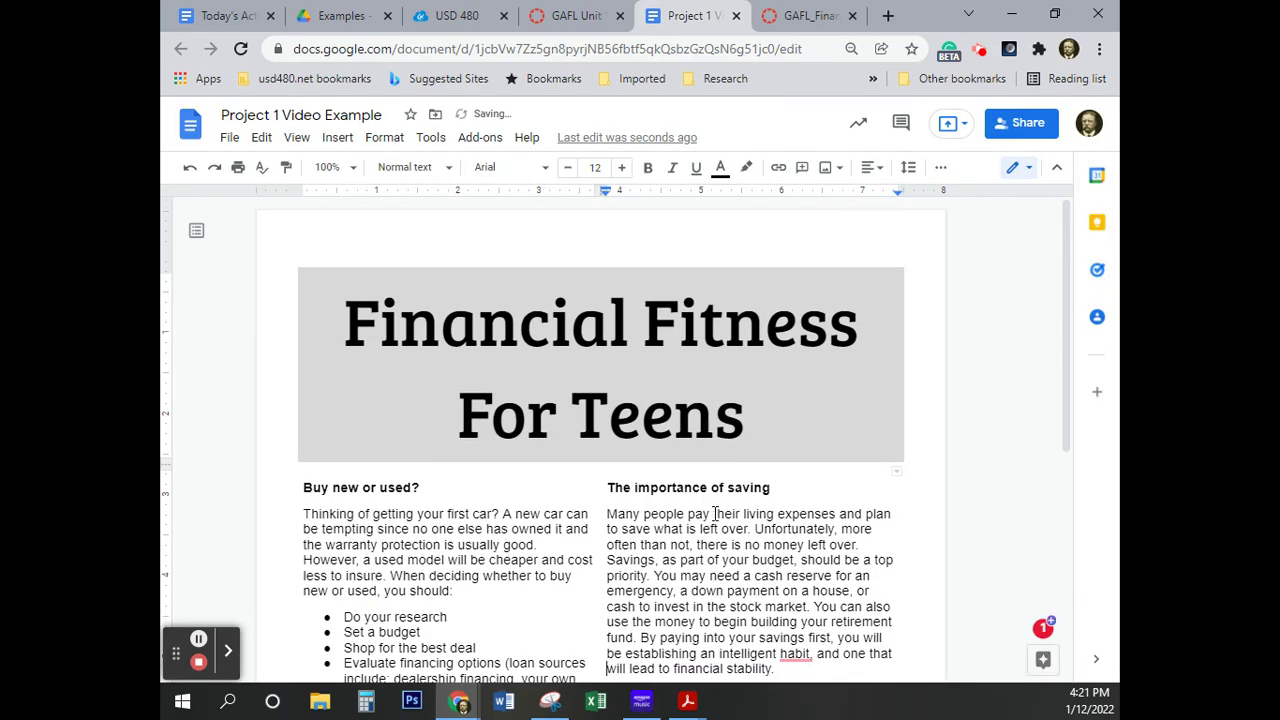
{"action": "scroll", "coordinate": [716, 505], "scroll_direction": "down", "scroll_amount": 5}
{"action": "scroll", "coordinate": [707, 512], "scroll_direction": "up", "scroll_amount": 4}
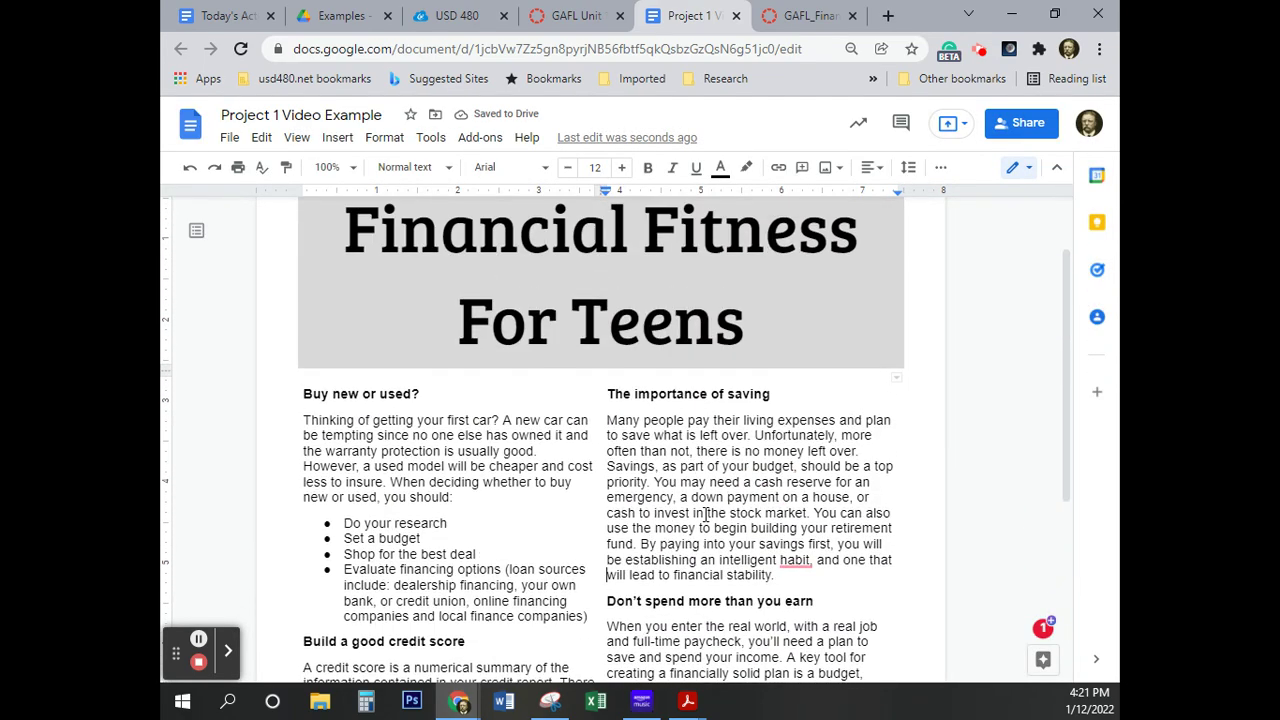
{"action": "scroll", "coordinate": [707, 500], "scroll_direction": "down", "scroll_amount": 3}
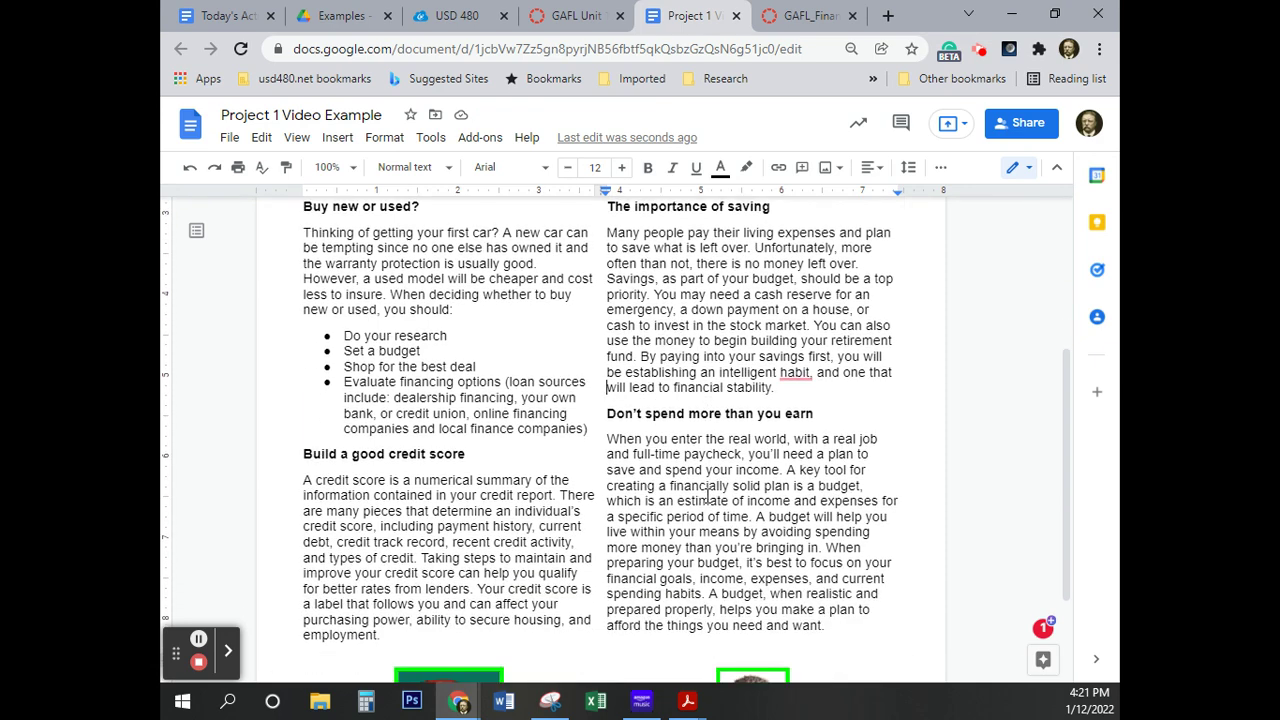
{"action": "scroll", "coordinate": [713, 478], "scroll_direction": "up", "scroll_amount": 3}
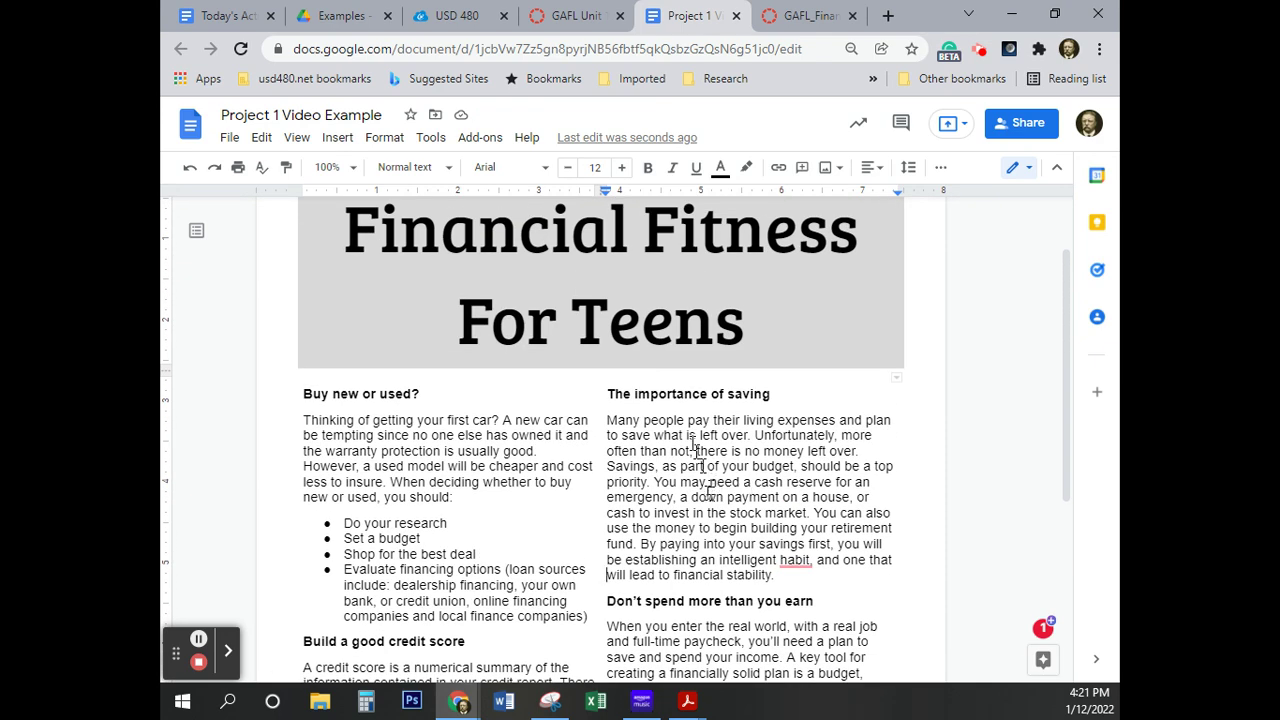
{"action": "left_click", "coordinate": [557, 18]}
{"action": "scroll", "coordinate": [875, 419], "scroll_direction": "down", "scroll_amount": 5}
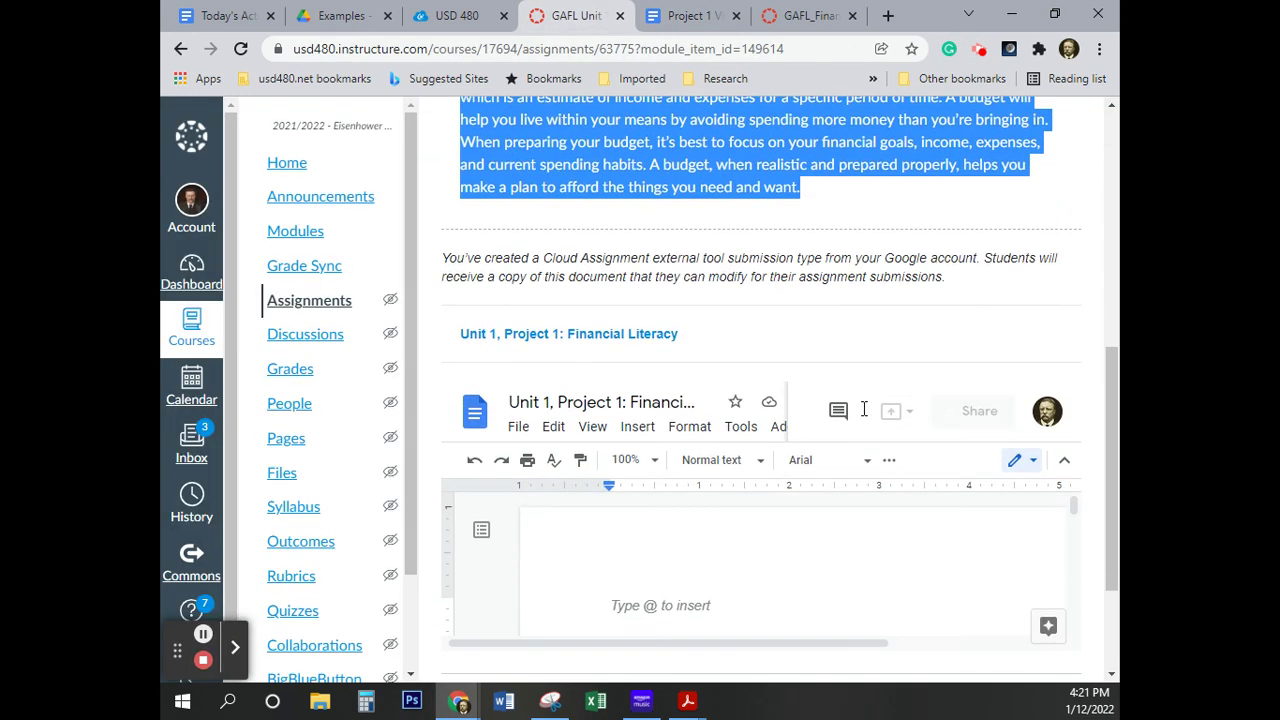